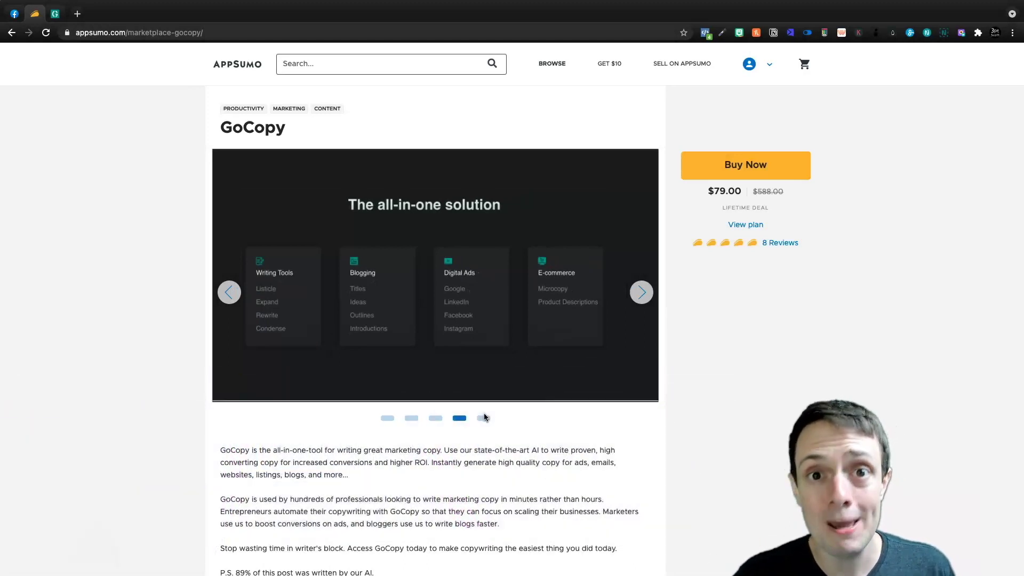
# - Highlight the AppSumo description's first sentence, 'GoCopy is the all-in-one-tool for writing great marketing copy.'
pyautogui.scroll(-4, 485, 414)
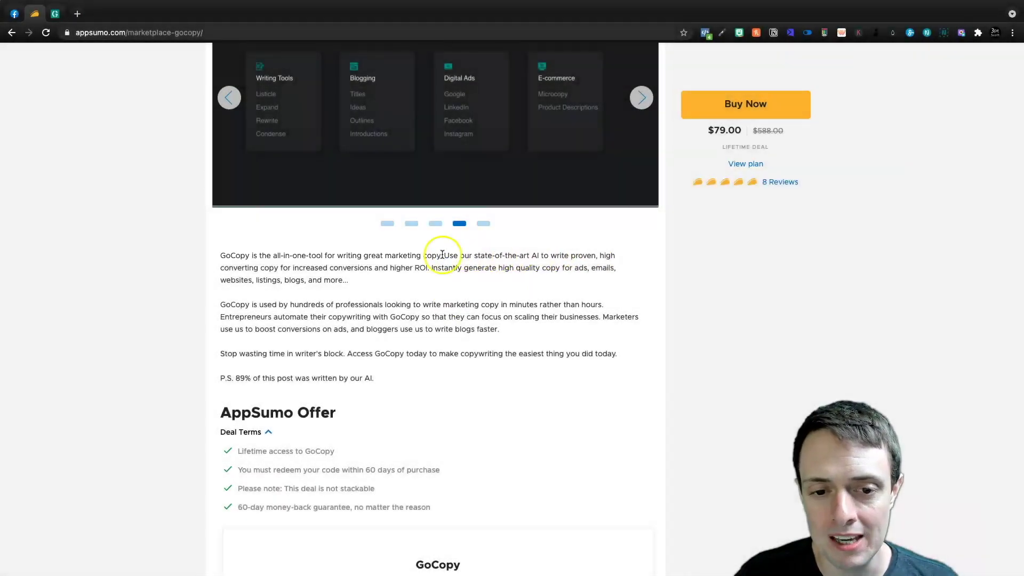
pyautogui.moveTo(442, 256); pyautogui.dragTo(220, 256)
pyautogui.press('super+c')
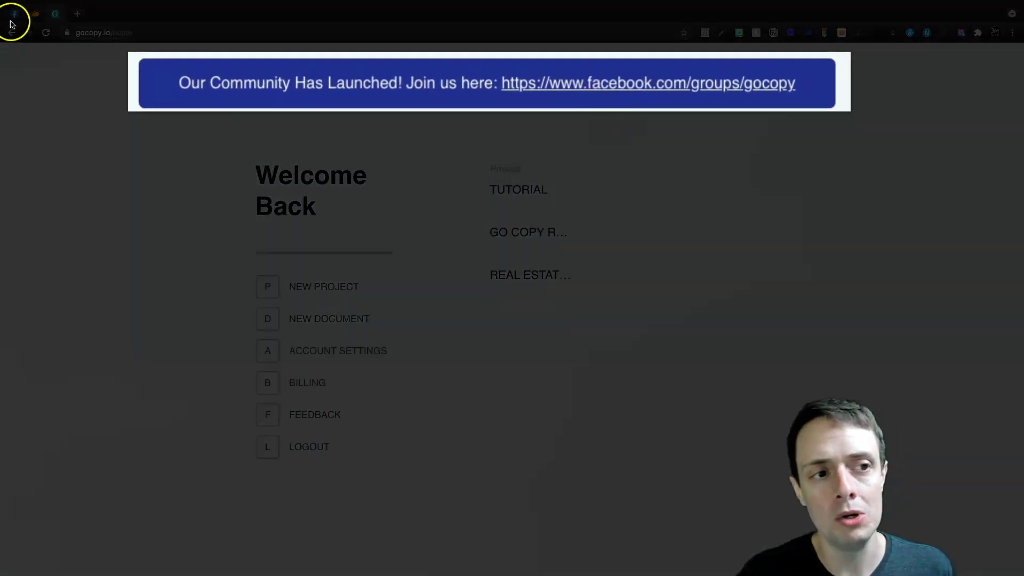
pyautogui.click(11, 21)
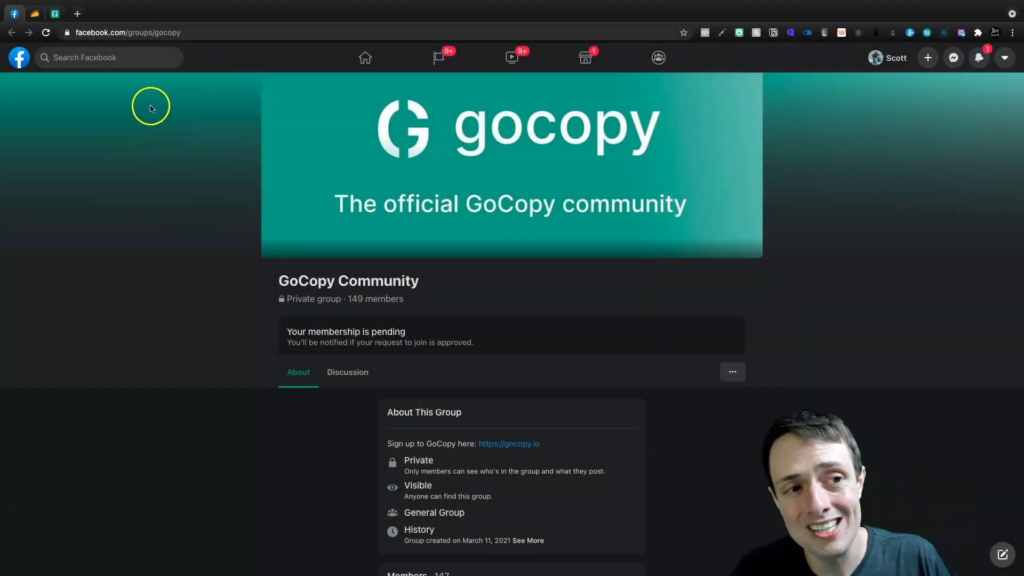
pyautogui.click(55, 13)
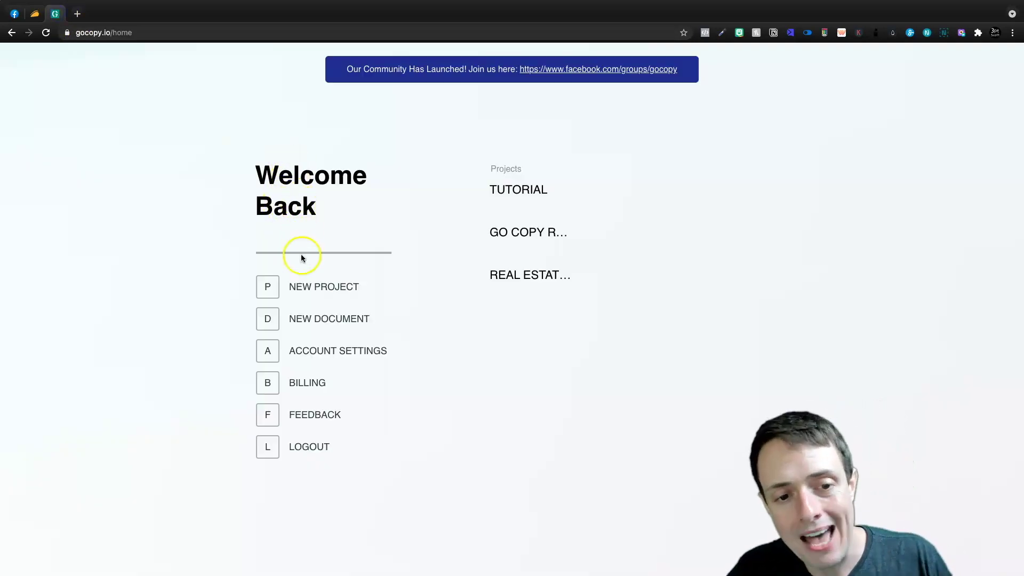
# - Create a new project named 'GoCopy Demo'
pyautogui.click(317, 288)
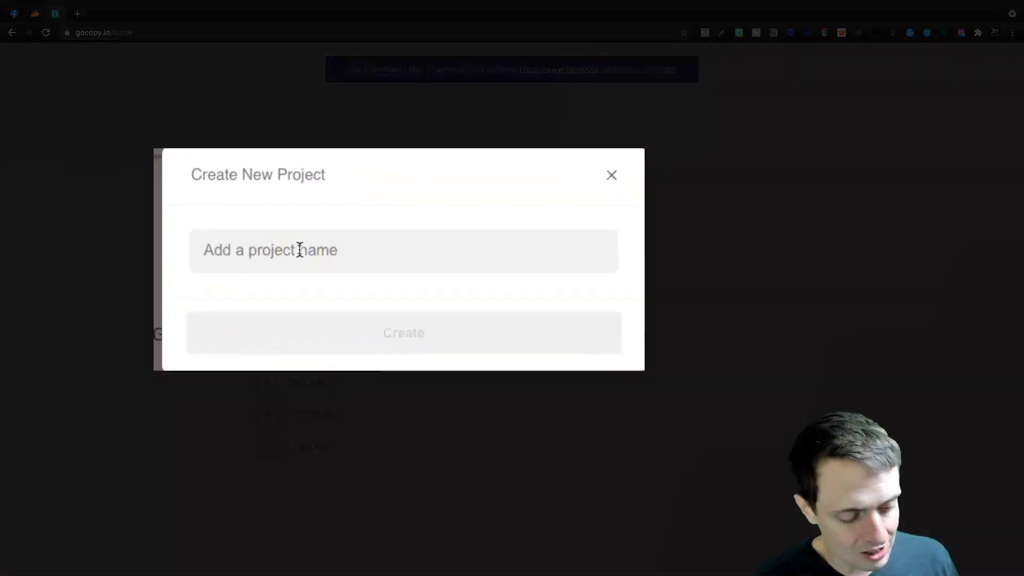
pyautogui.click(300, 250)
pyautogui.write('GoCopy Demo')
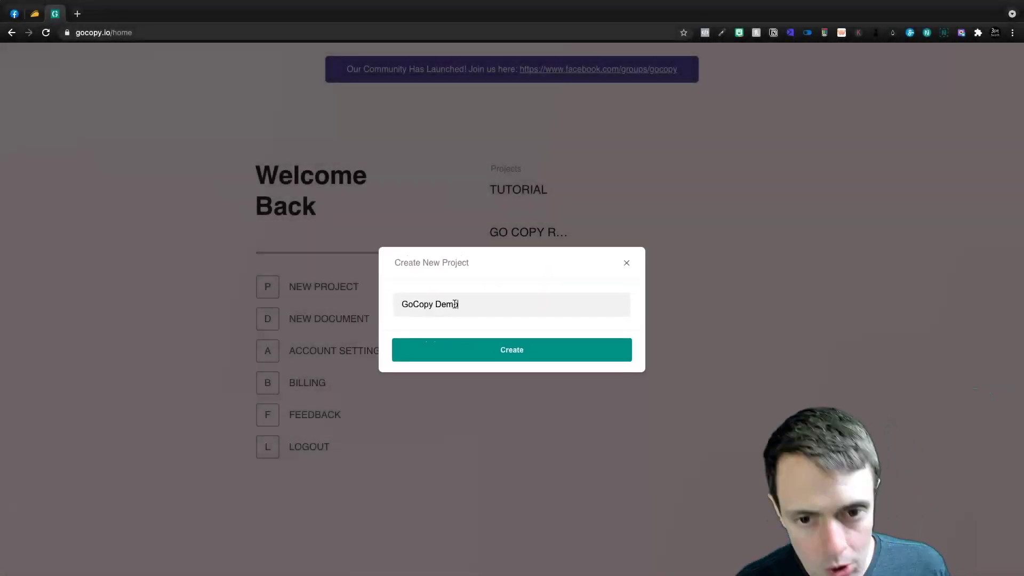
pyautogui.click(544, 358)
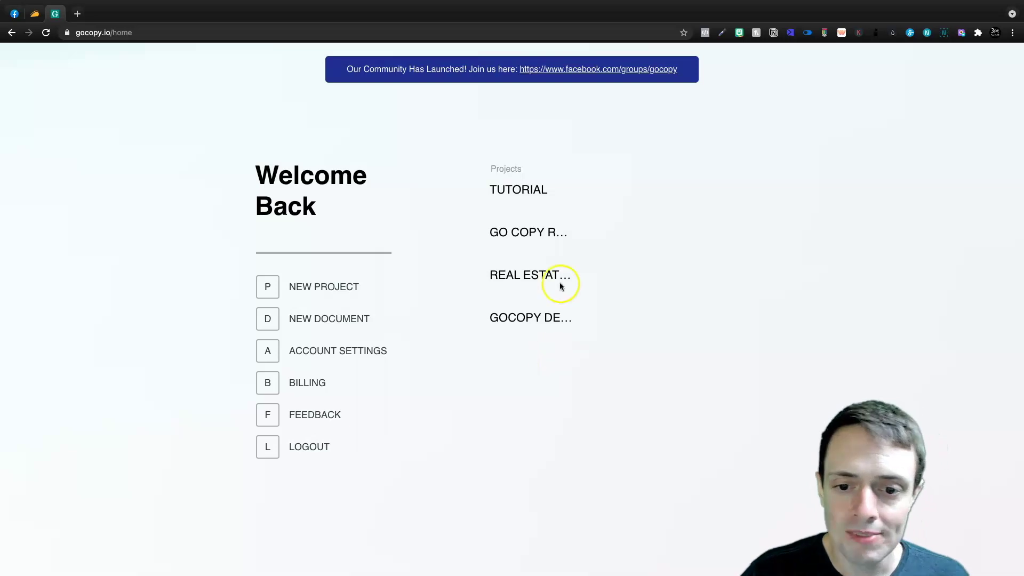
# - Add a document named 'Tool Demo' to the GoCopy Demo project and open it
pyautogui.click(540, 315)
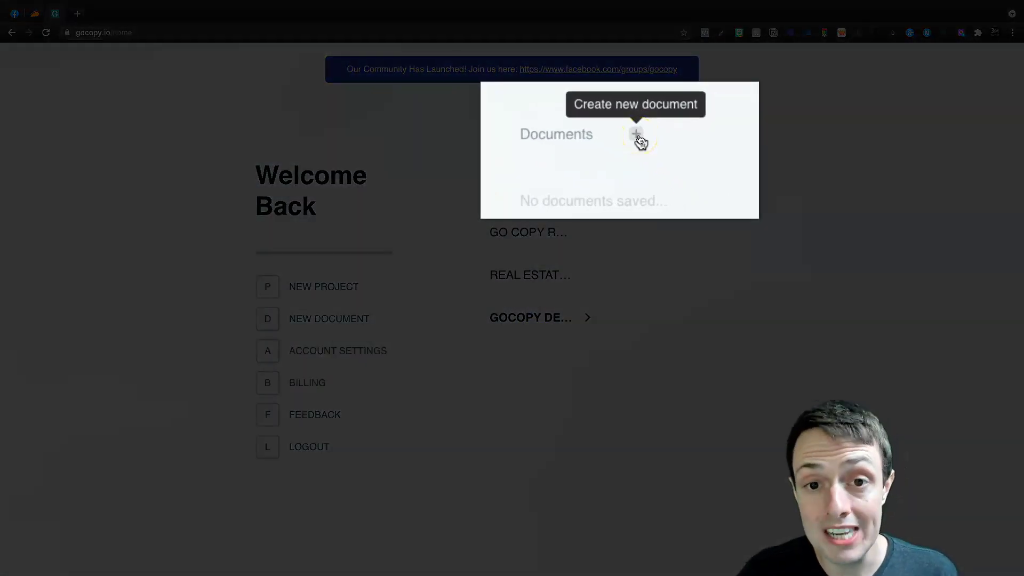
pyautogui.click(639, 136)
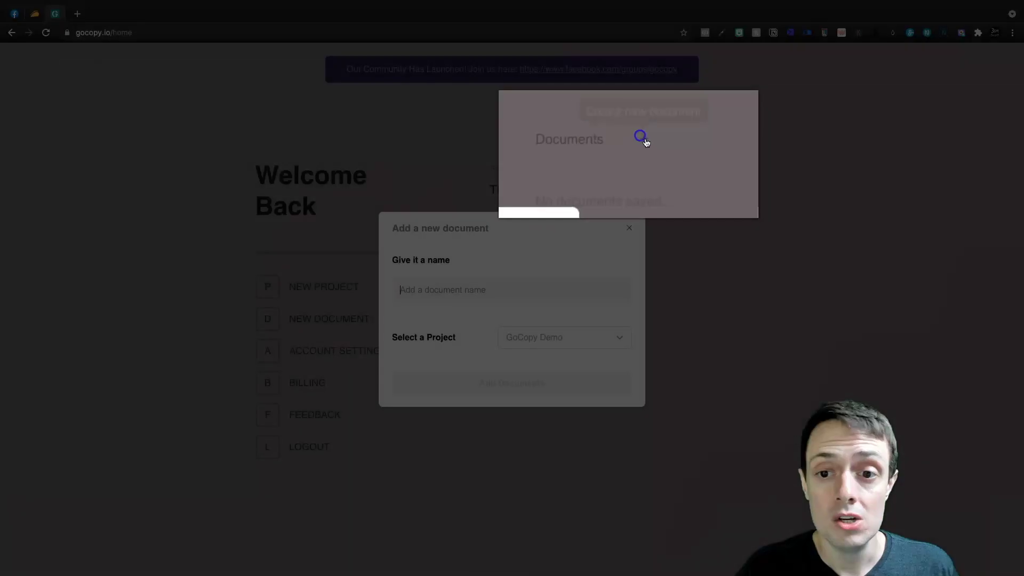
pyautogui.write('Tool Dem')
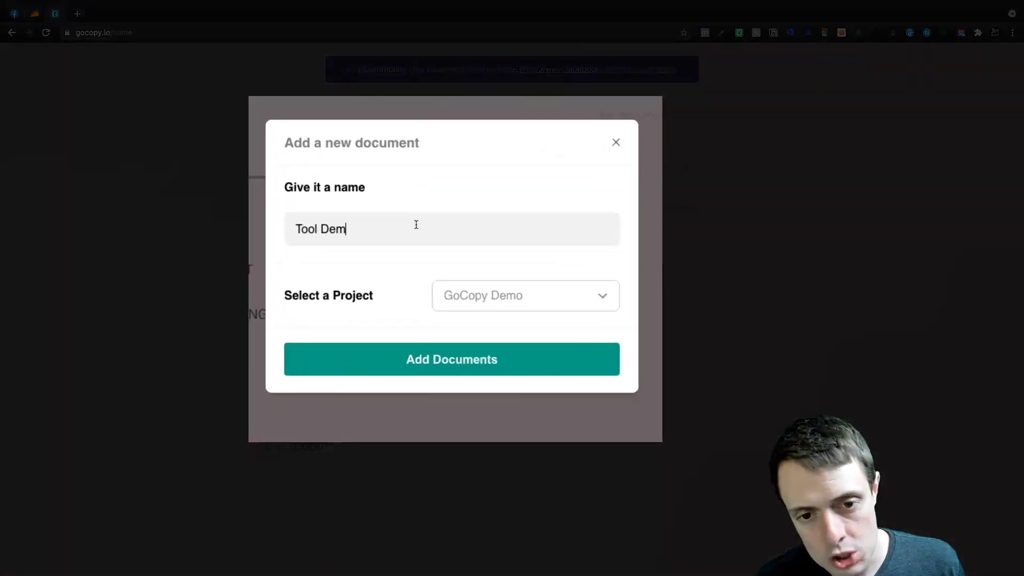
pyautogui.write('oi')
pyautogui.press('BackSpace')
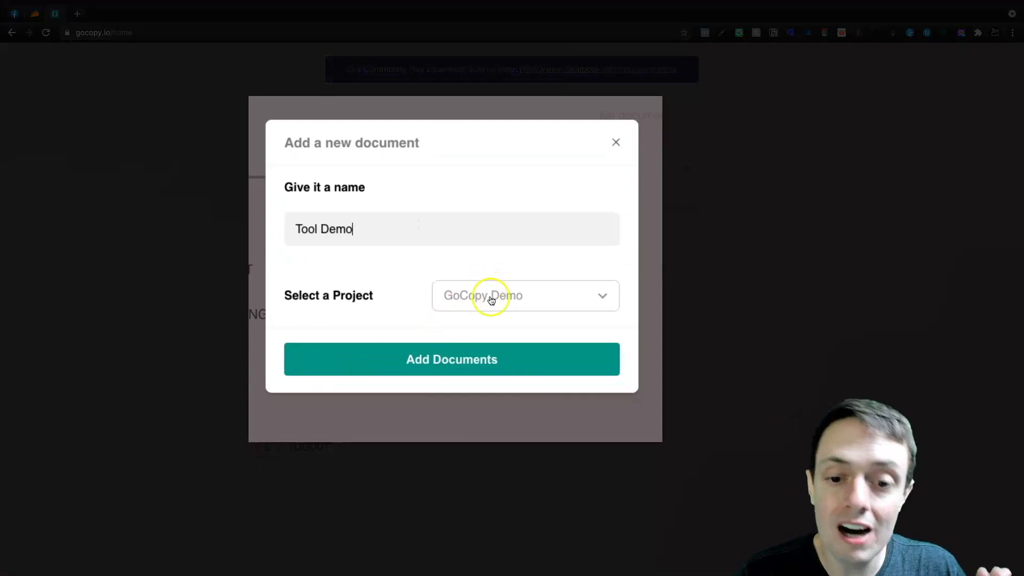
pyautogui.click(522, 305)
pyautogui.click(502, 299)
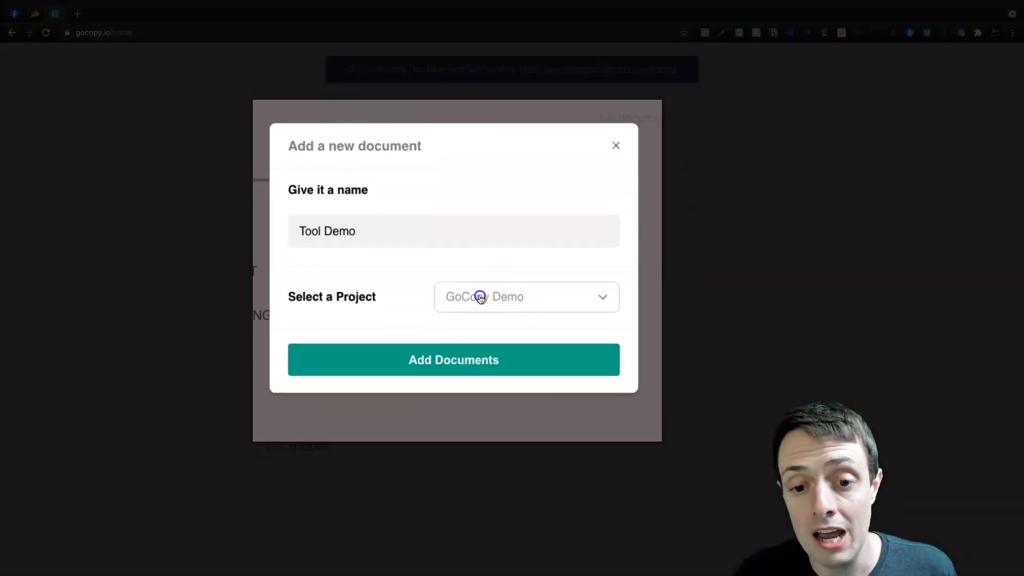
pyautogui.click(481, 297)
pyautogui.click(472, 338)
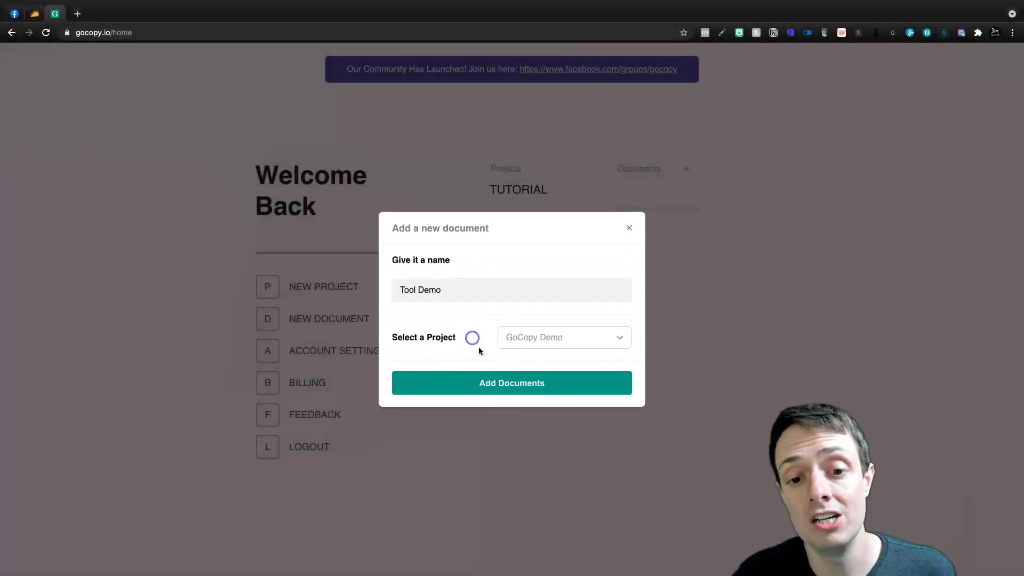
pyautogui.click(507, 383)
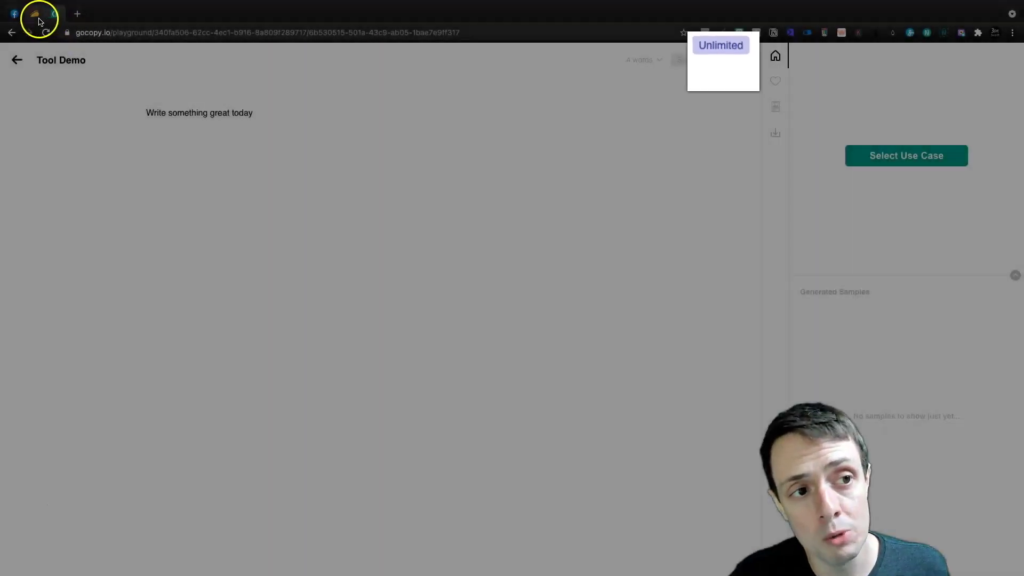
# - Clear the Tool Demo placeholder and paste in the copied all-in-one-tool sentence
pyautogui.click(35, 14)
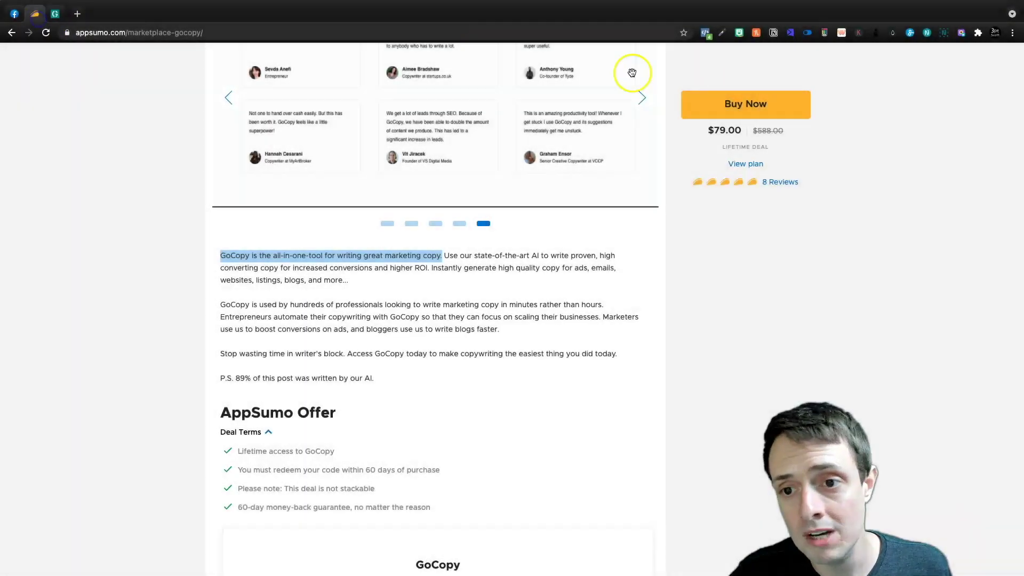
pyautogui.scroll(-6, 485, 435)
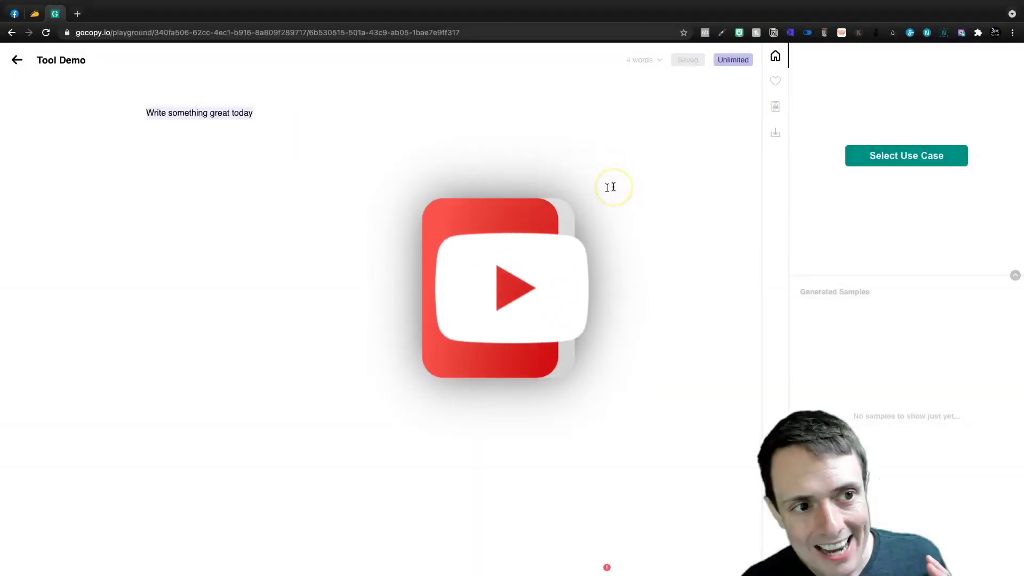
pyautogui.press('BackSpace')
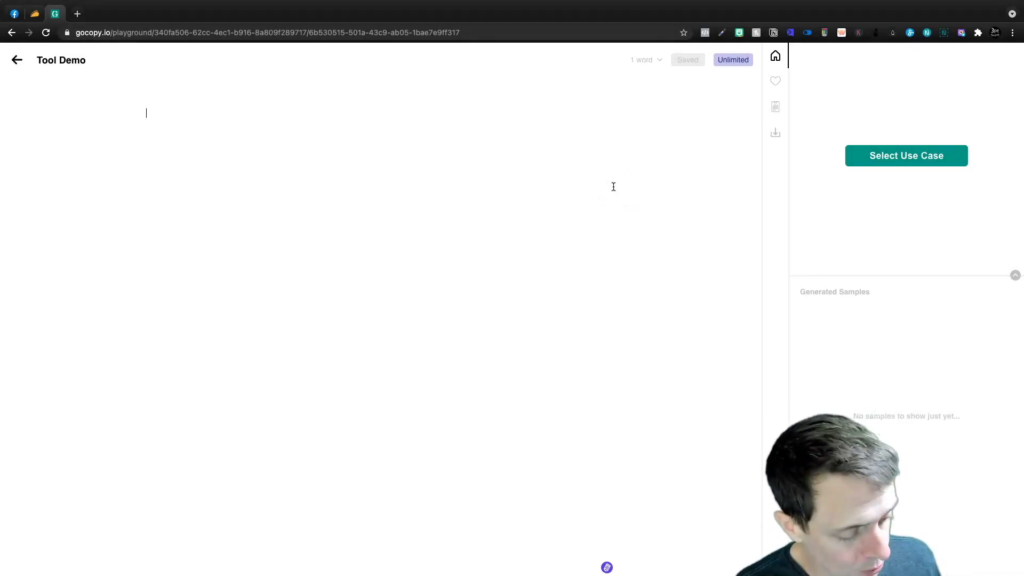
pyautogui.press('super+v')
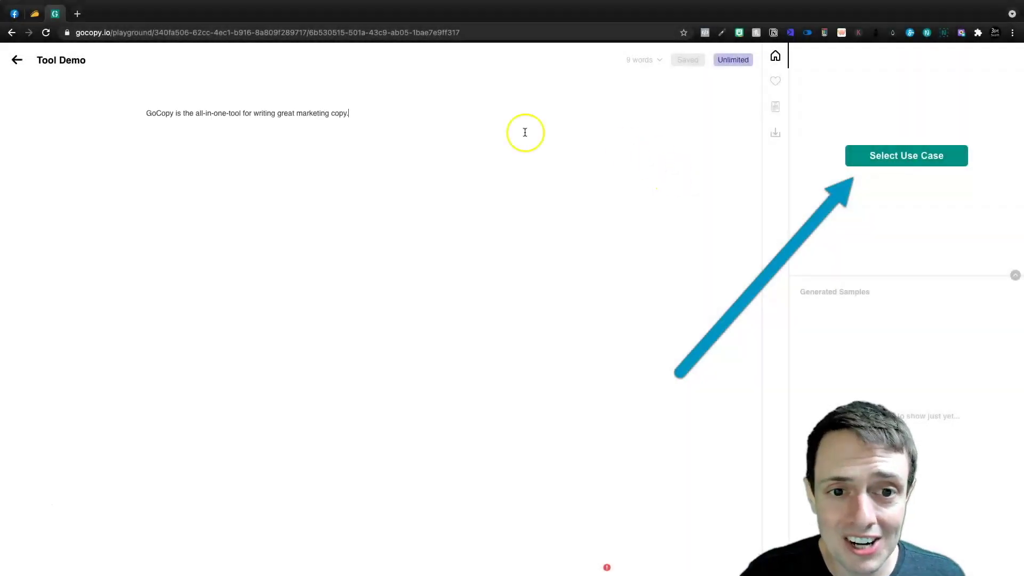
# - Choose Bullet Point Expander as the writing task, after highlighting the deal's Plagiarism Detector limitation
pyautogui.click(912, 163)
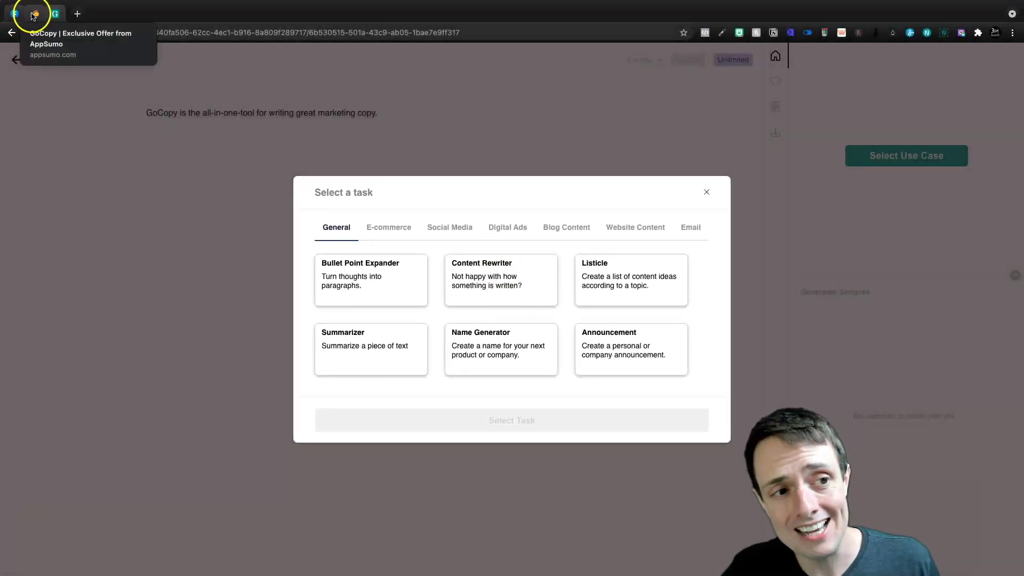
pyautogui.click(33, 15)
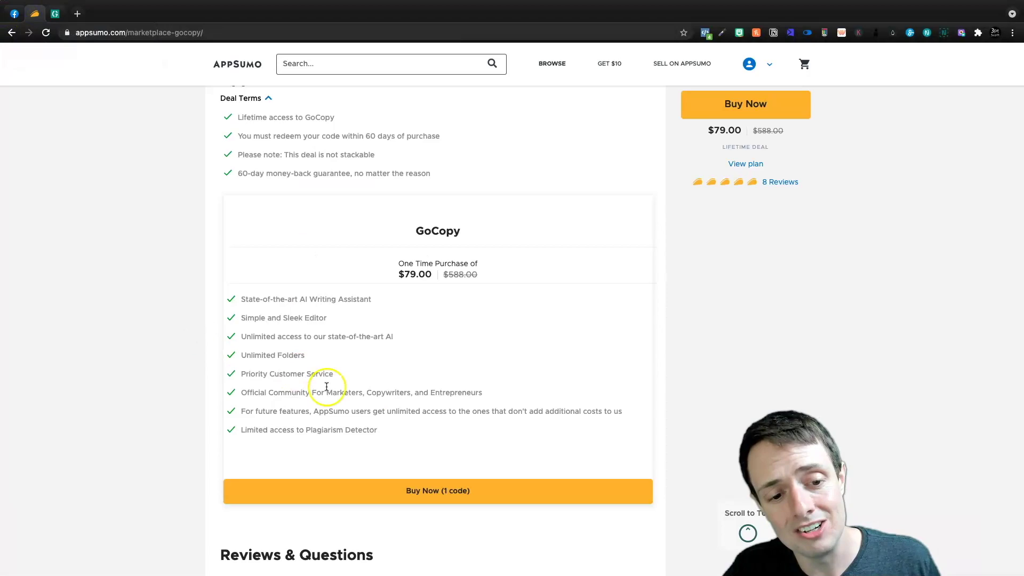
pyautogui.moveTo(373, 430); pyautogui.dragTo(173, 432)
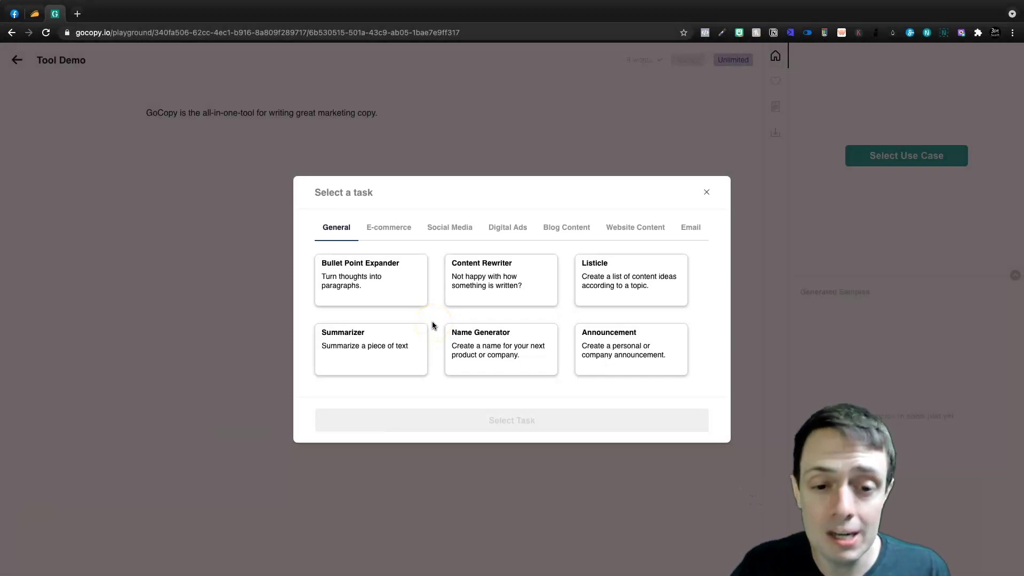
pyautogui.click(382, 289)
# - Confirm Bullet Point Expander, paste the GoCopy sentence as the bullet point, and generate expansions
pyautogui.click(504, 420)
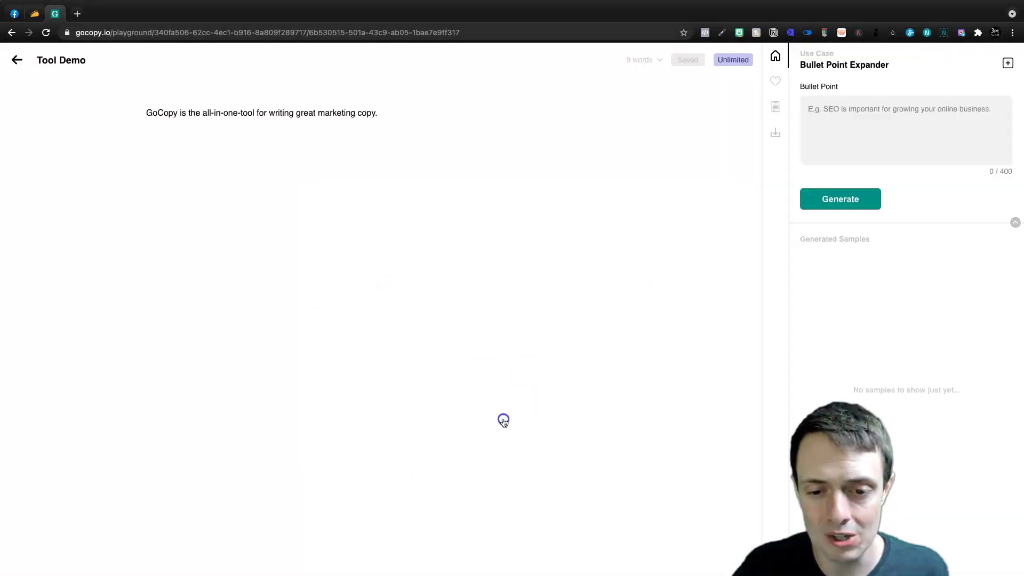
pyautogui.click(914, 119)
pyautogui.write('GoCopy is the all-in-one-tool for writing great marketing copy.')
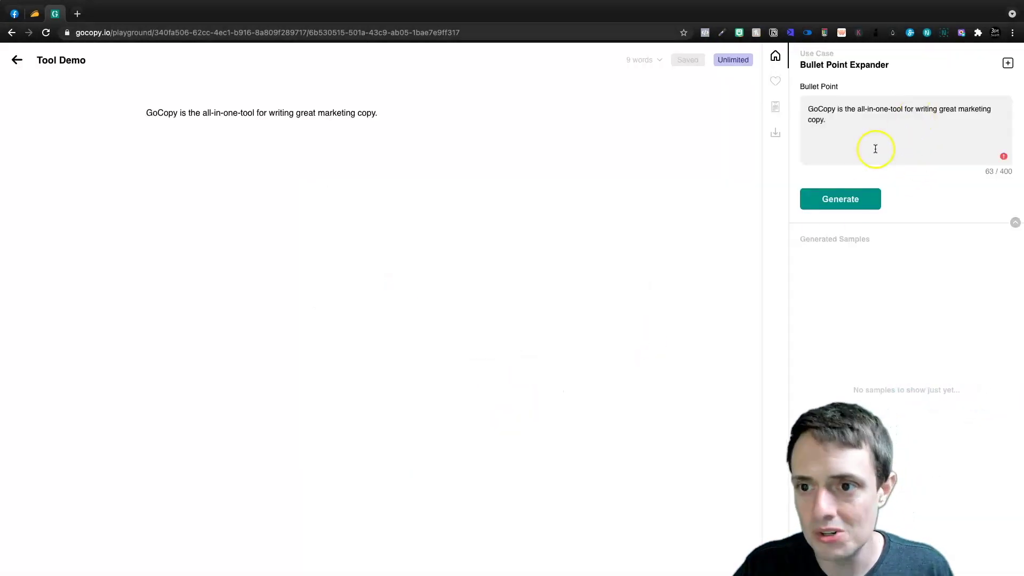
pyautogui.click(833, 199)
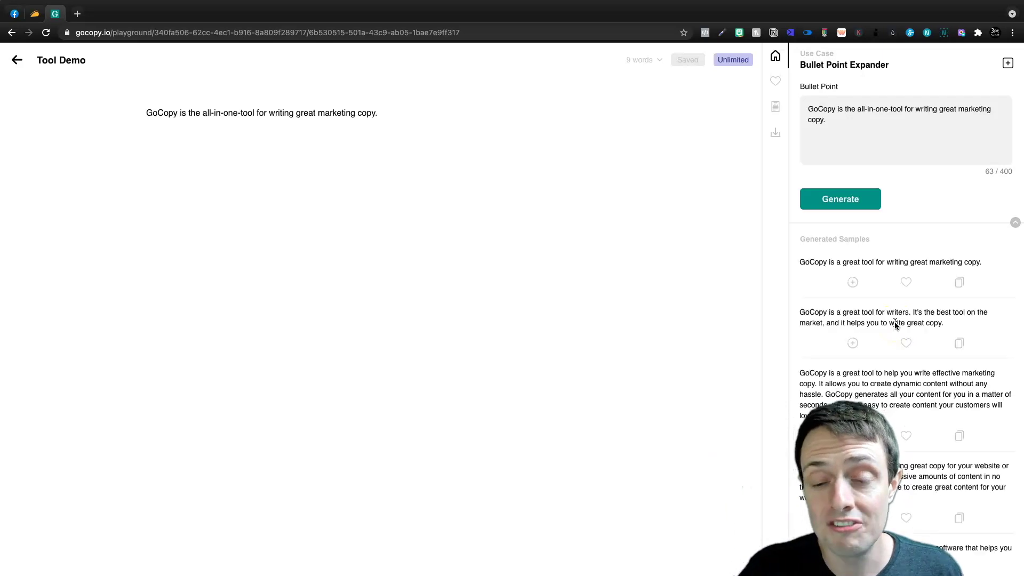
# - Copy the all-in-one-tool sample and mark it as a favourite
pyautogui.scroll(-1, 885, 375)
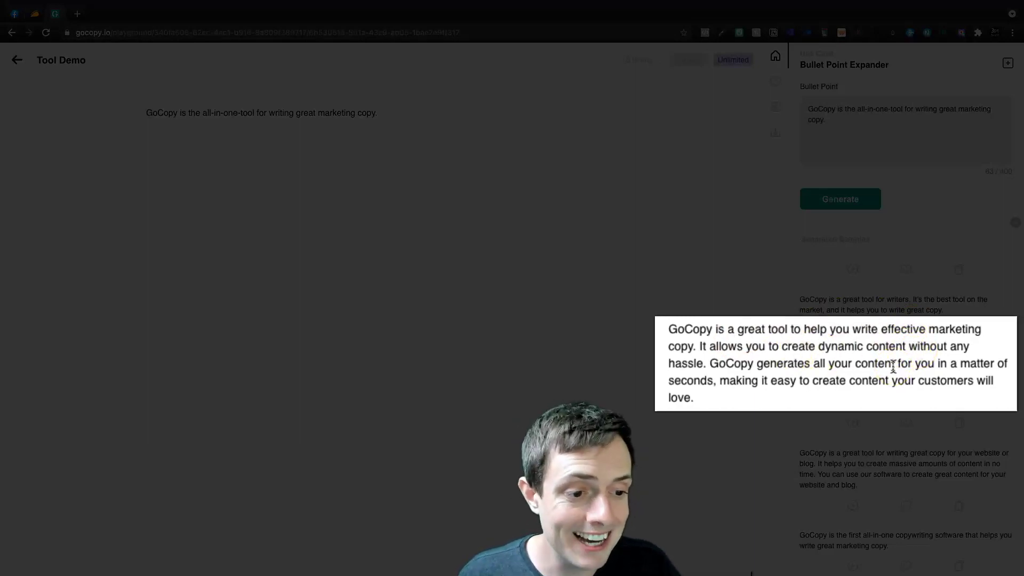
pyautogui.scroll(-1, 873, 395)
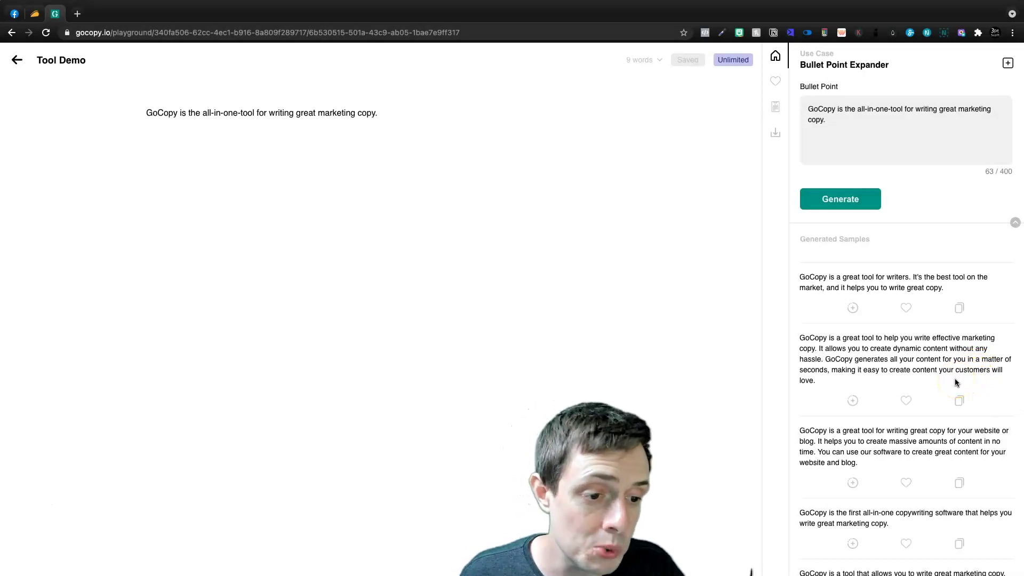
pyautogui.scroll(-1, 955, 383)
pyautogui.click(917, 429)
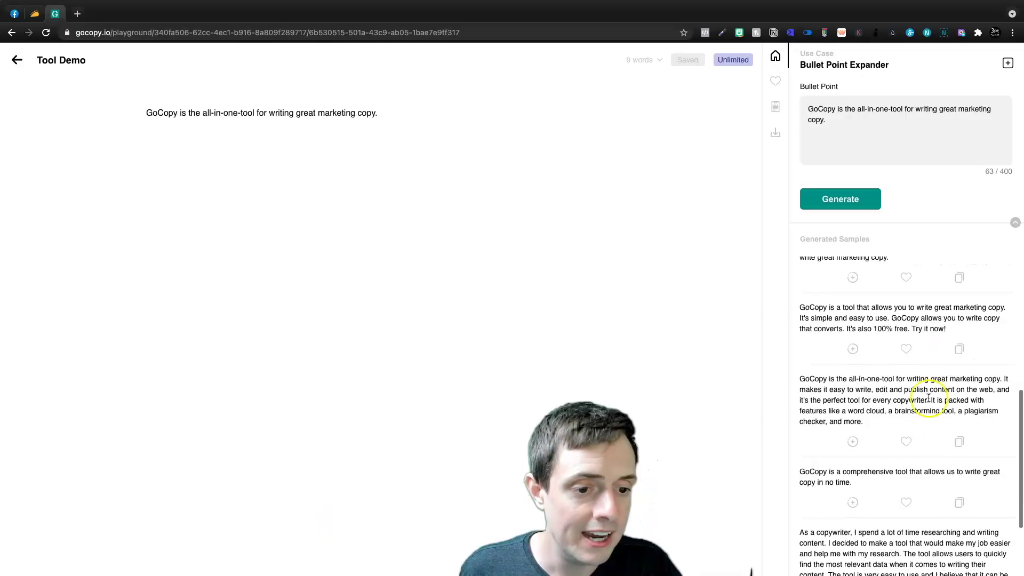
pyautogui.scroll(-1, 921, 405)
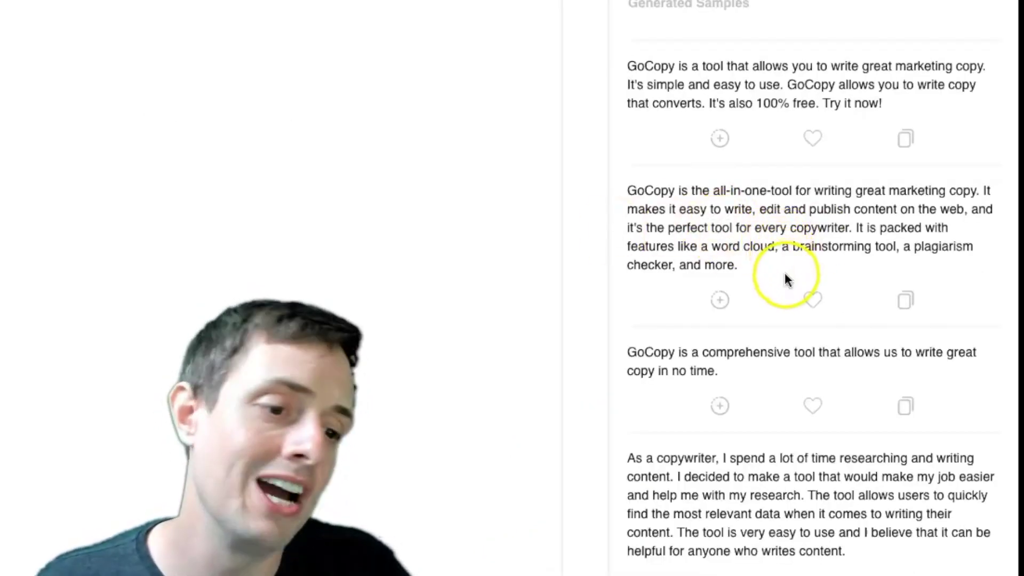
pyautogui.click(902, 300)
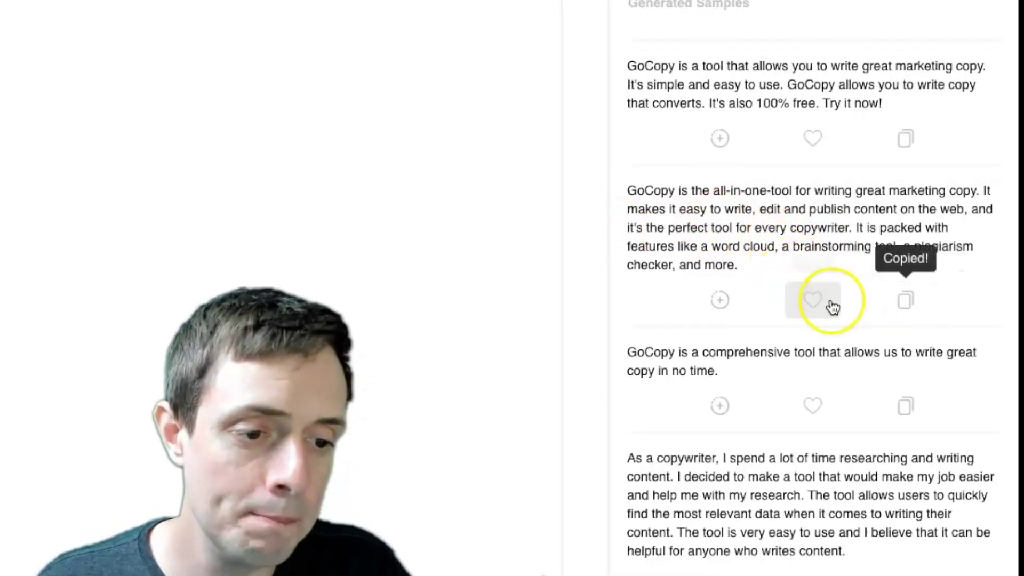
pyautogui.click(813, 300)
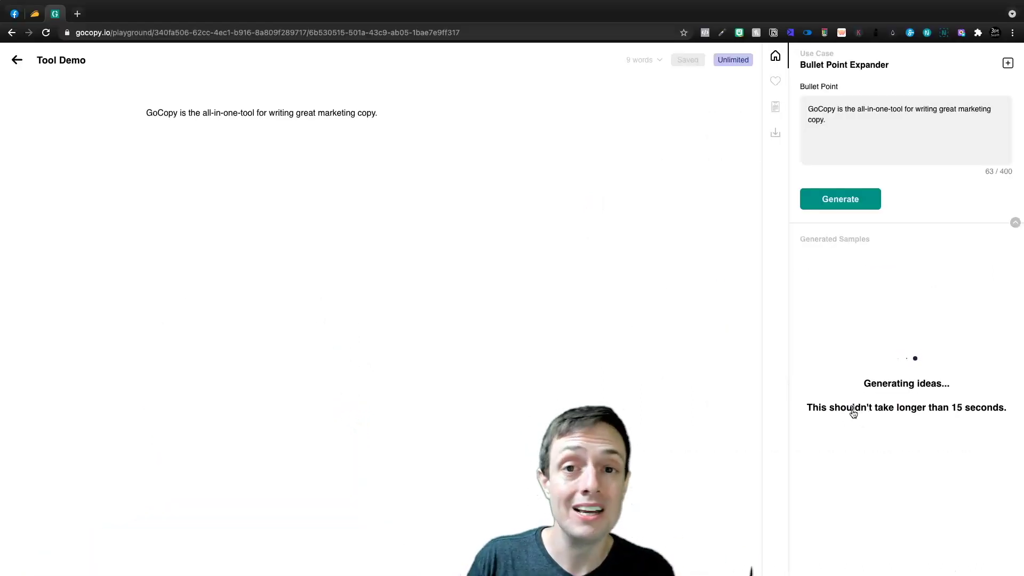
# - Paste the sample into the draft and rephrase its first sentence with the 'everything marketers need' suggestion
pyautogui.click(854, 412)
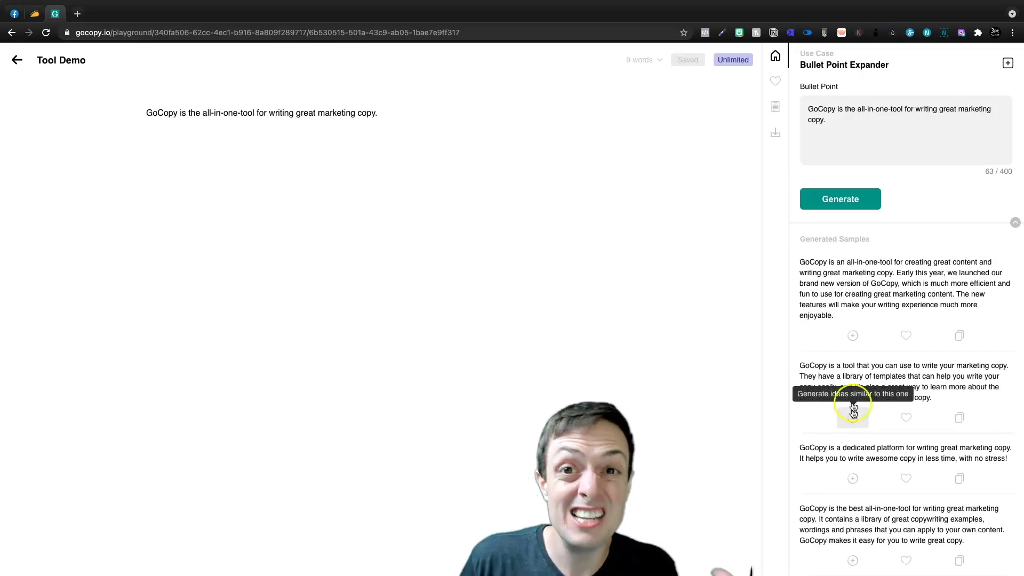
pyautogui.click(491, 123)
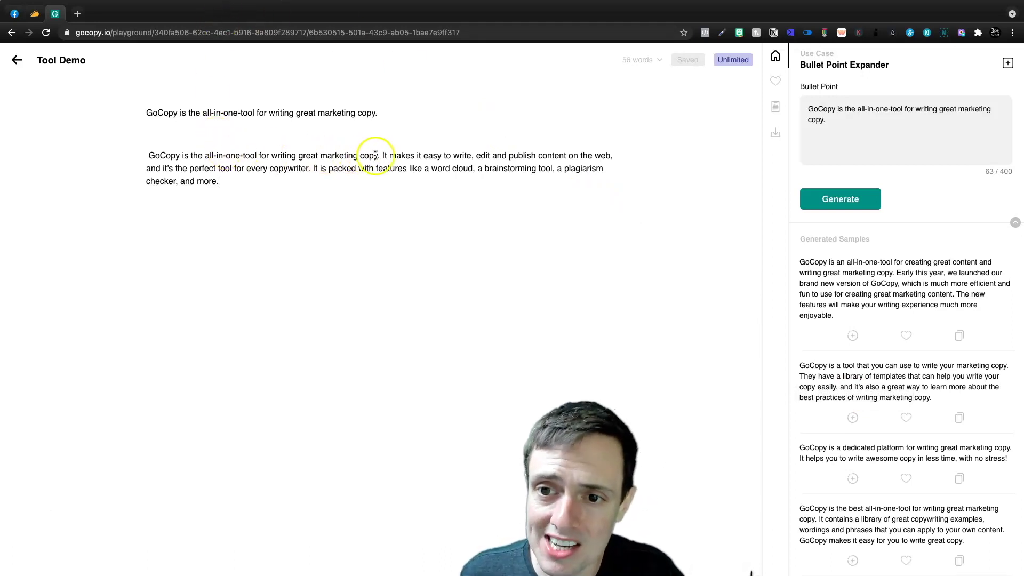
pyautogui.moveTo(380, 156); pyautogui.dragTo(151, 158)
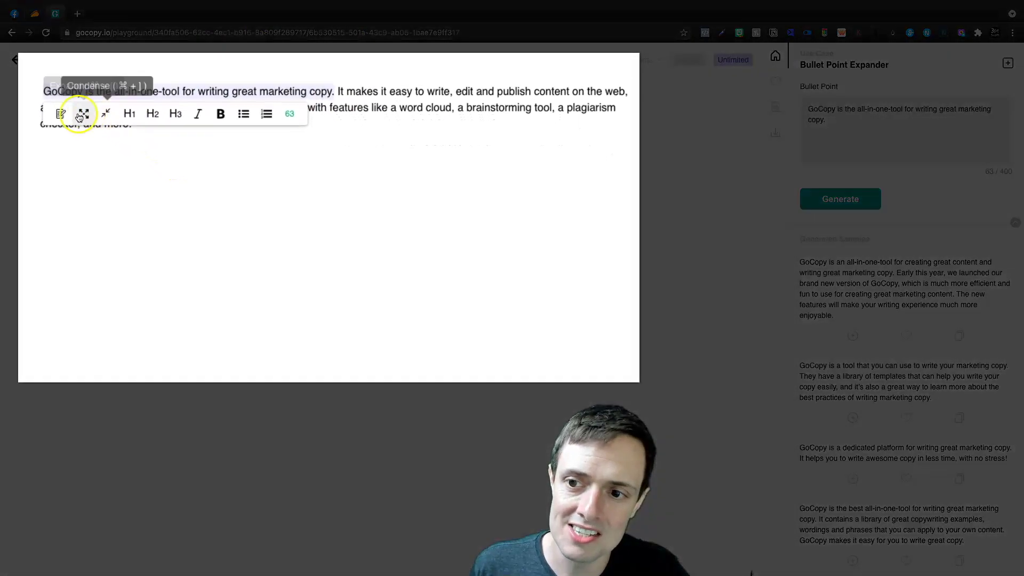
pyautogui.click(49, 110)
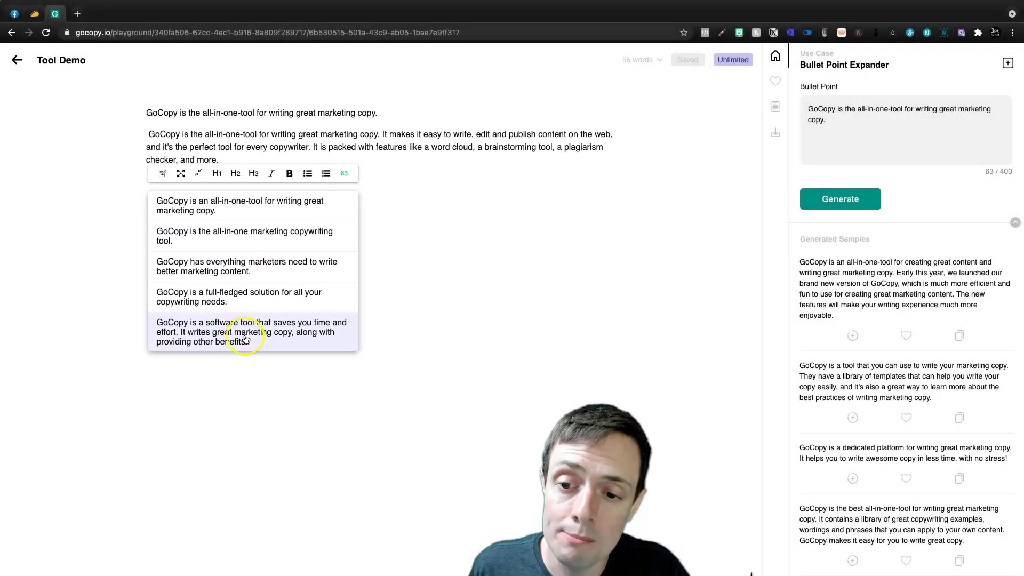
pyautogui.click(224, 270)
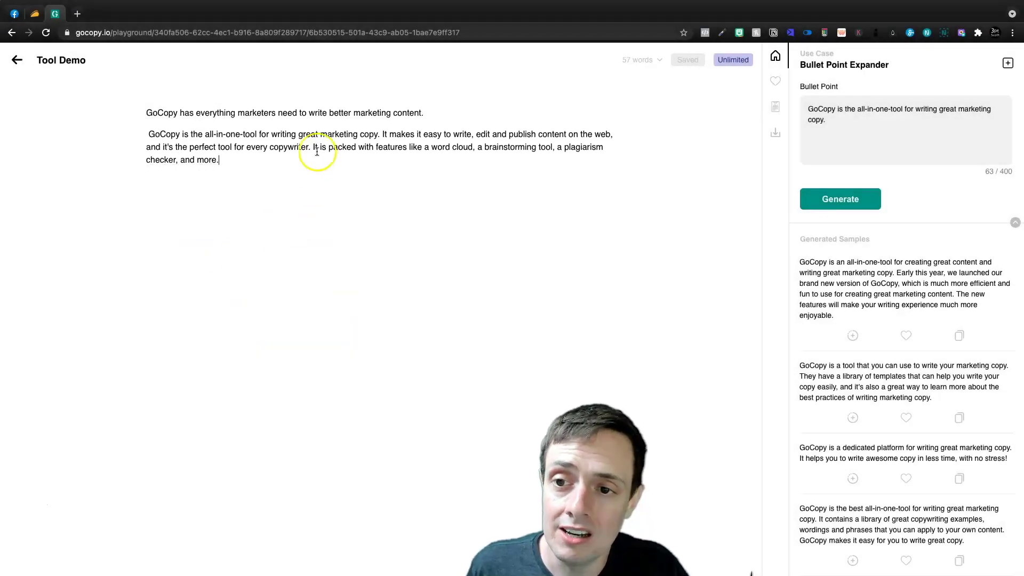
# - Delete the duplicate all-in-one-tool sentence so the intro becomes one paragraph
pyautogui.moveTo(423, 114); pyautogui.dragTo(380, 135)
pyautogui.press('BackSpace')
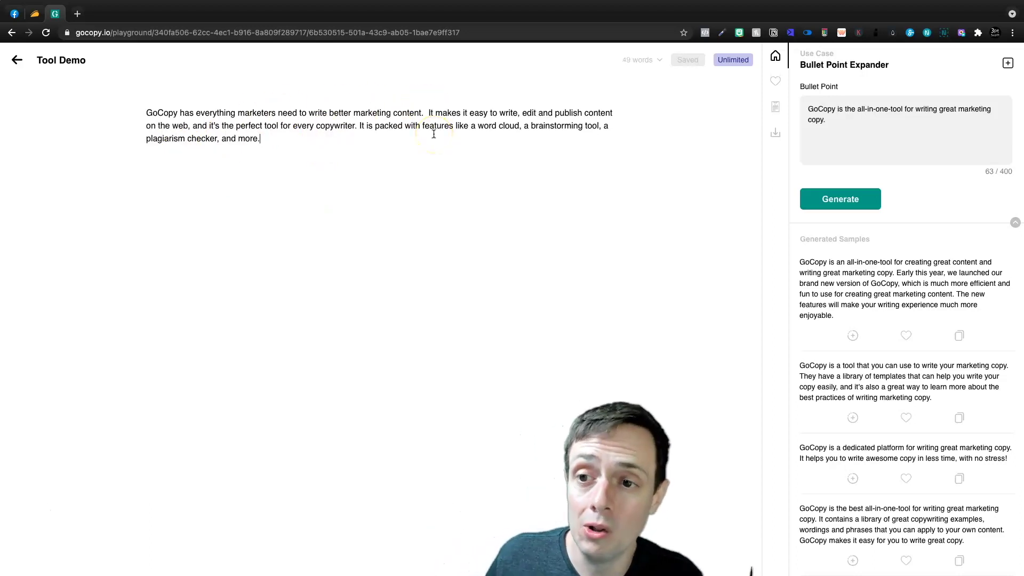
pyautogui.scroll(-10, 903, 389)
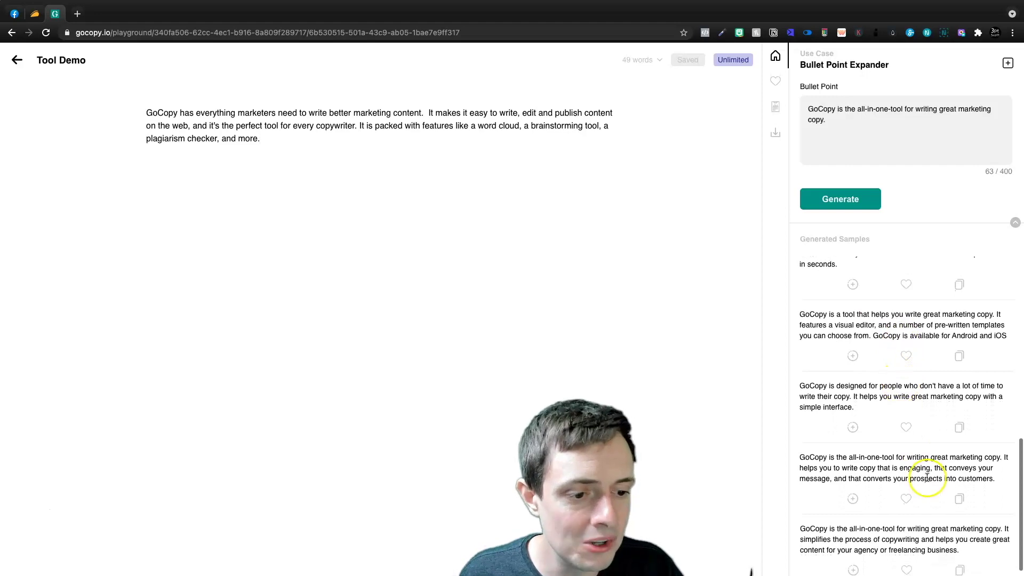
pyautogui.scroll(-1, 947, 473)
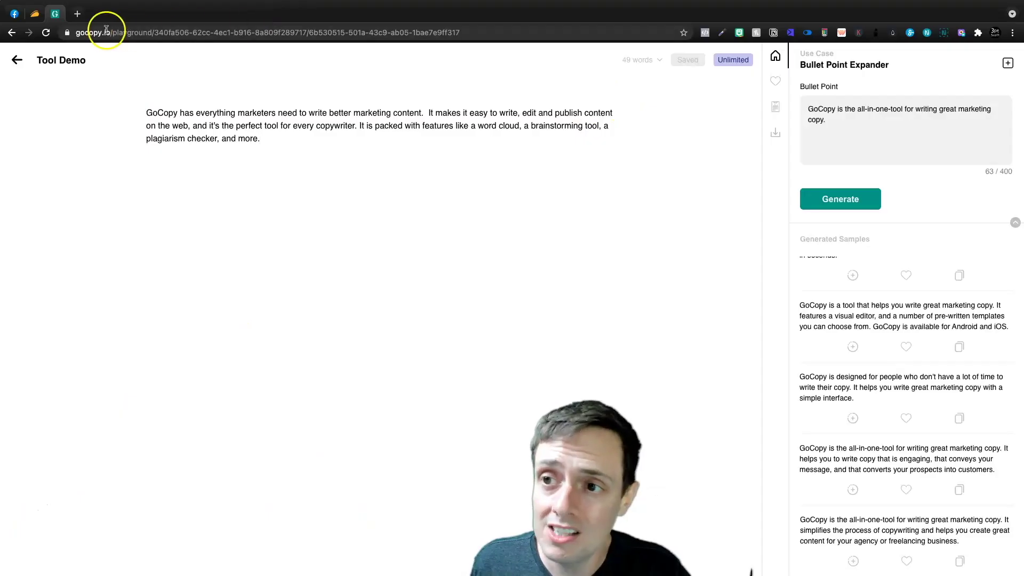
# - Select the 'GoCopy is used by hundreds…' paragraph on the AppSumo page and return to the draft
pyautogui.click(35, 13)
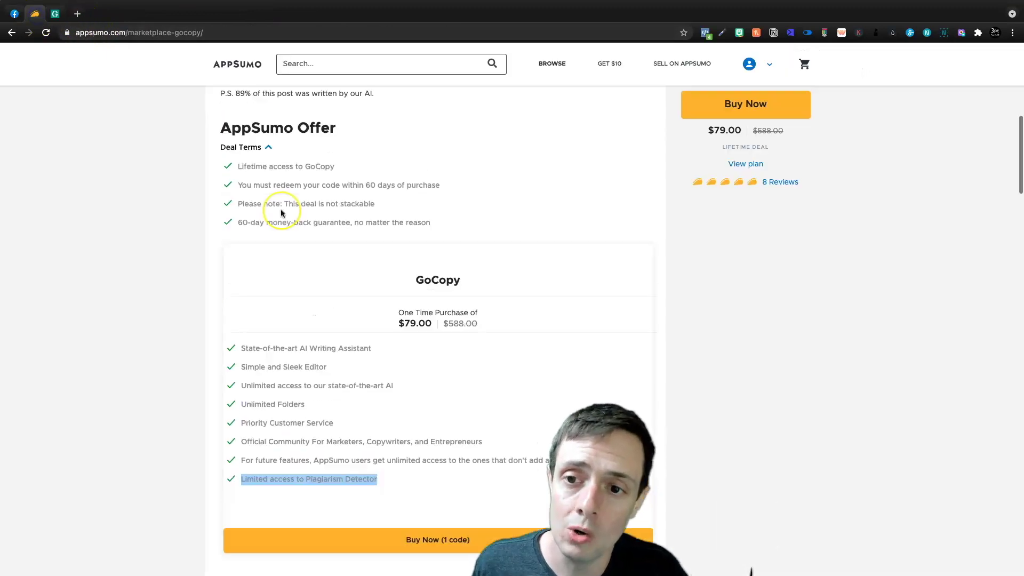
pyautogui.scroll(10, 281, 209)
pyautogui.scroll(-4, 281, 210)
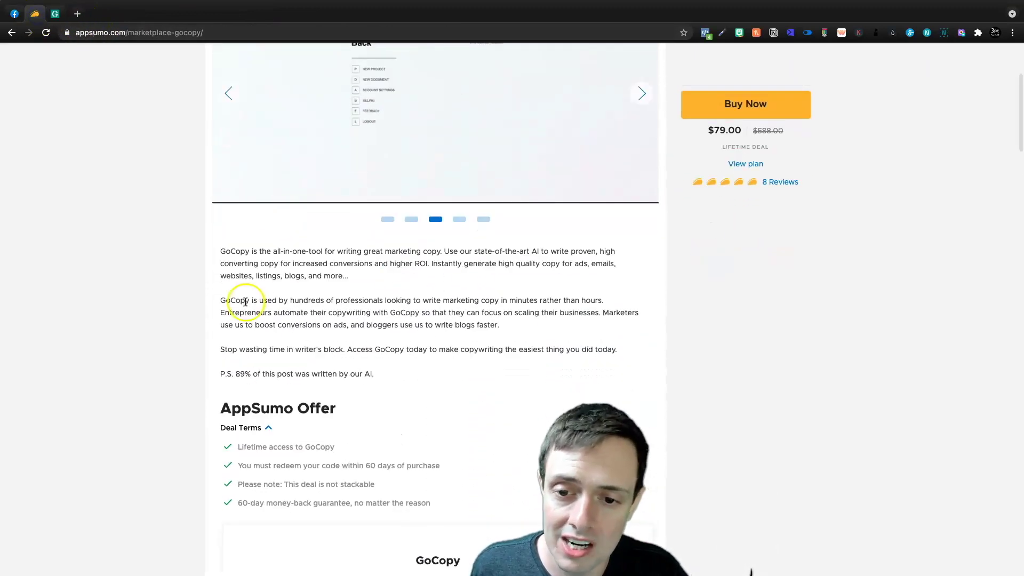
pyautogui.moveTo(500, 325); pyautogui.dragTo(216, 301)
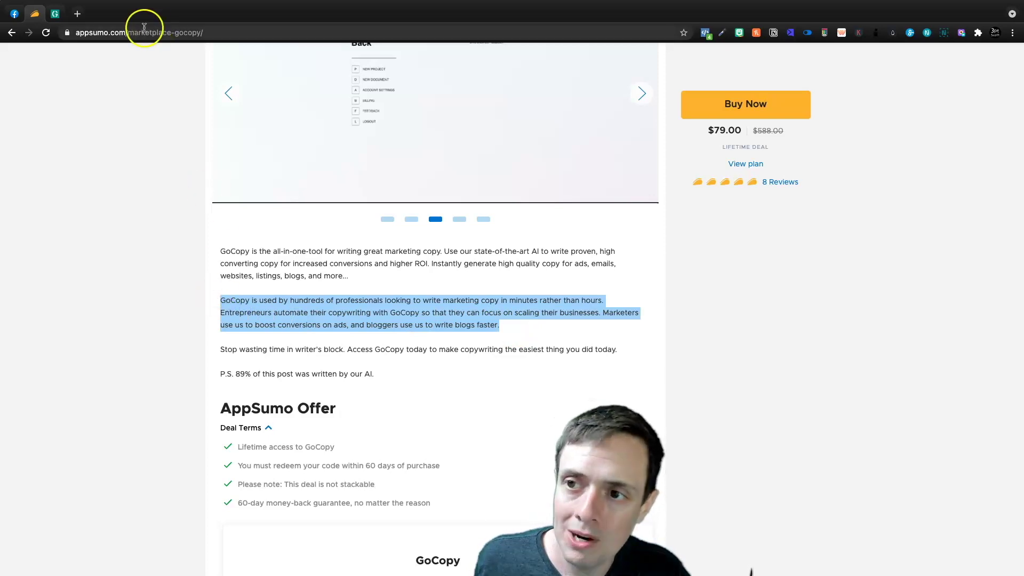
pyautogui.click(54, 14)
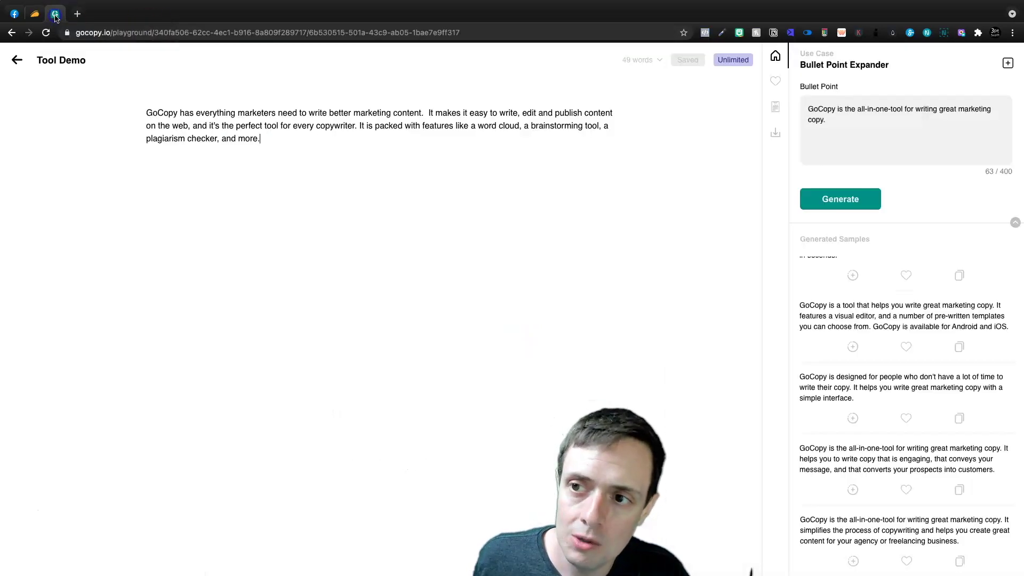
# - Paste the copied paragraph below the intro and request expanded versions of it
pyautogui.click(288, 143)
pyautogui.press('super+v')
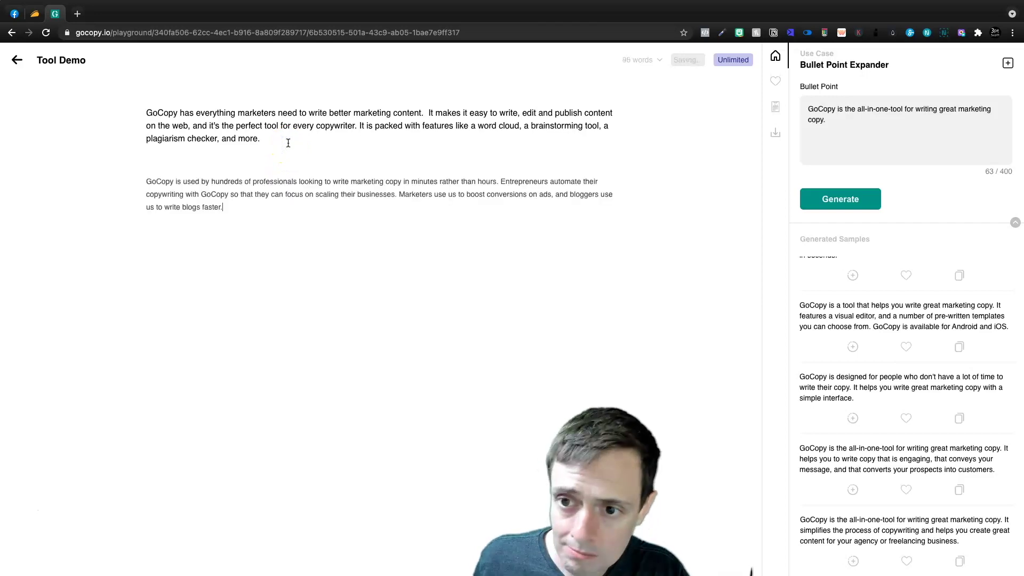
pyautogui.tripleClick(238, 211)
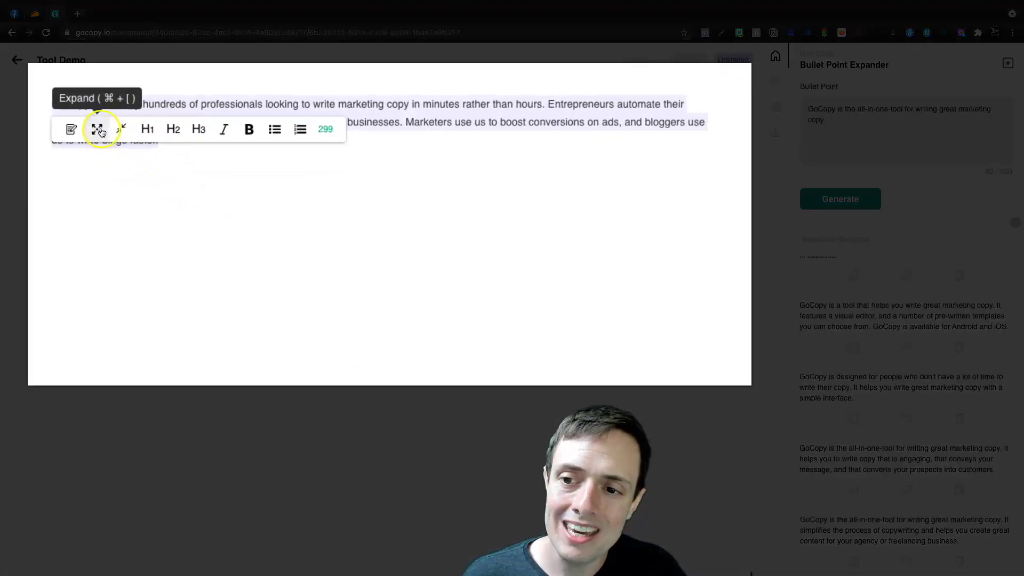
pyautogui.click(145, 171)
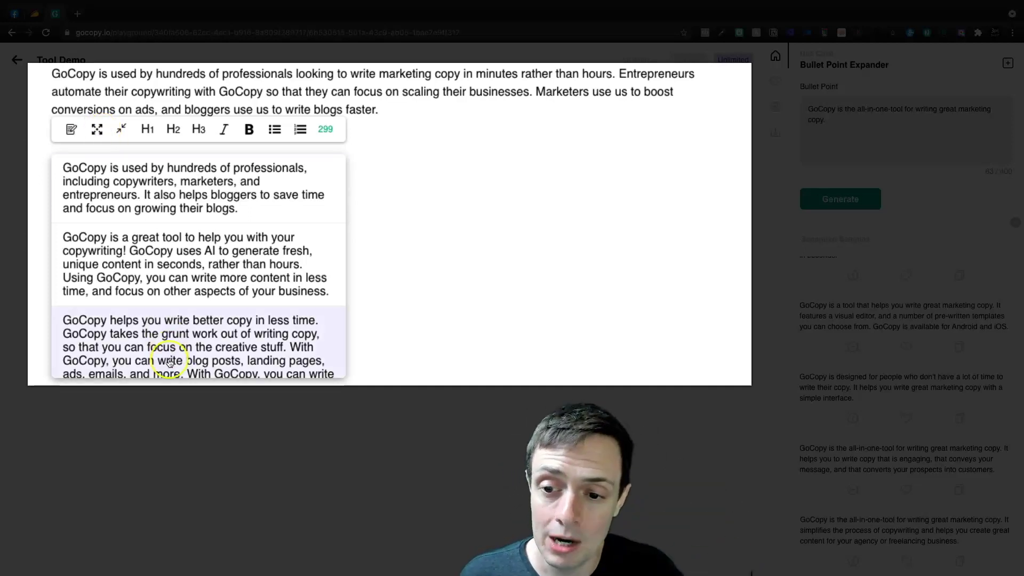
# - Replace it with the 'great tool to help you with your copywriting' expansion
pyautogui.scroll(-1, 163, 363)
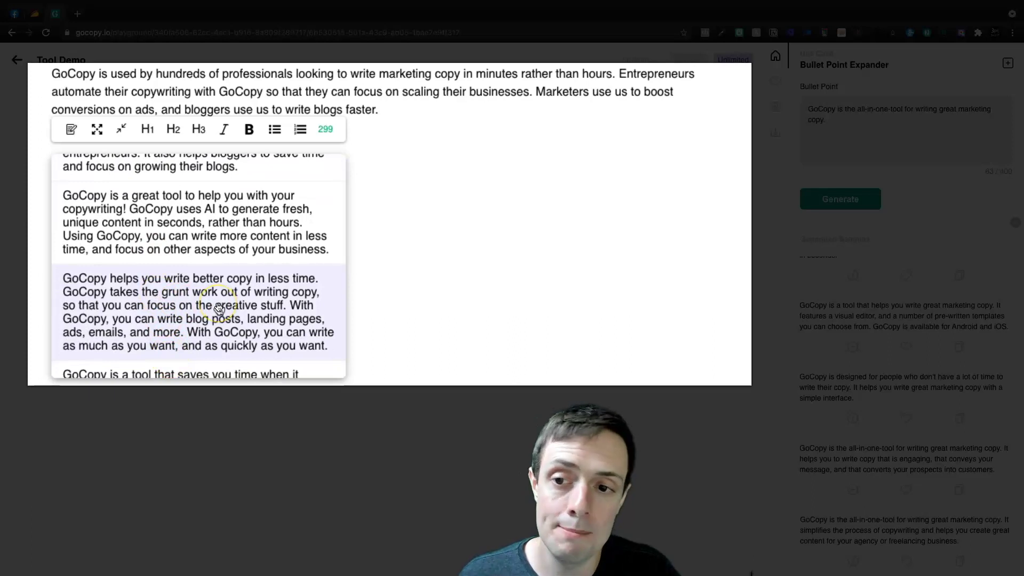
pyautogui.scroll(-1, 206, 294)
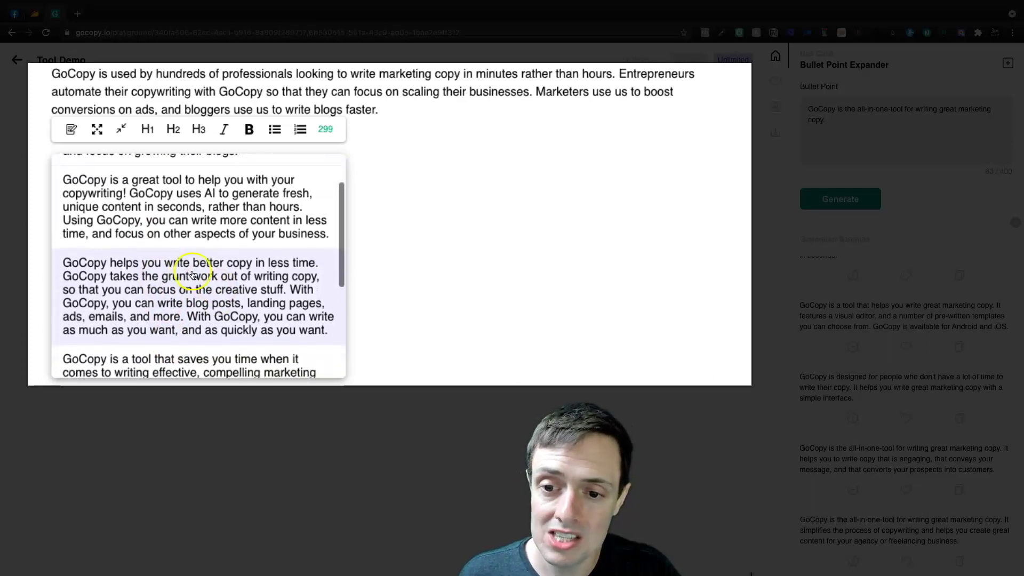
pyautogui.scroll(-2, 167, 302)
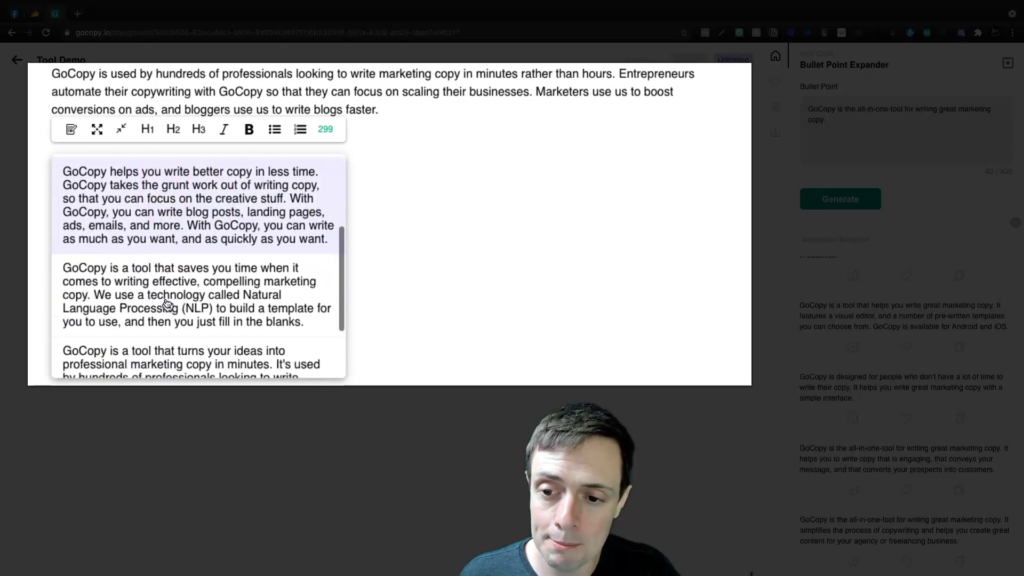
pyautogui.scroll(-1, 159, 293)
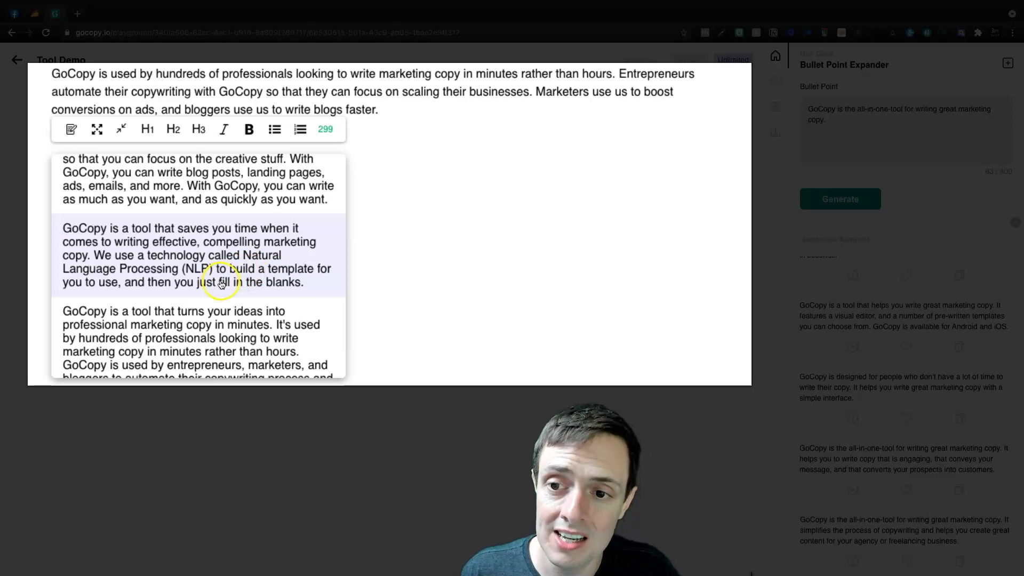
pyautogui.scroll(-1, 220, 287)
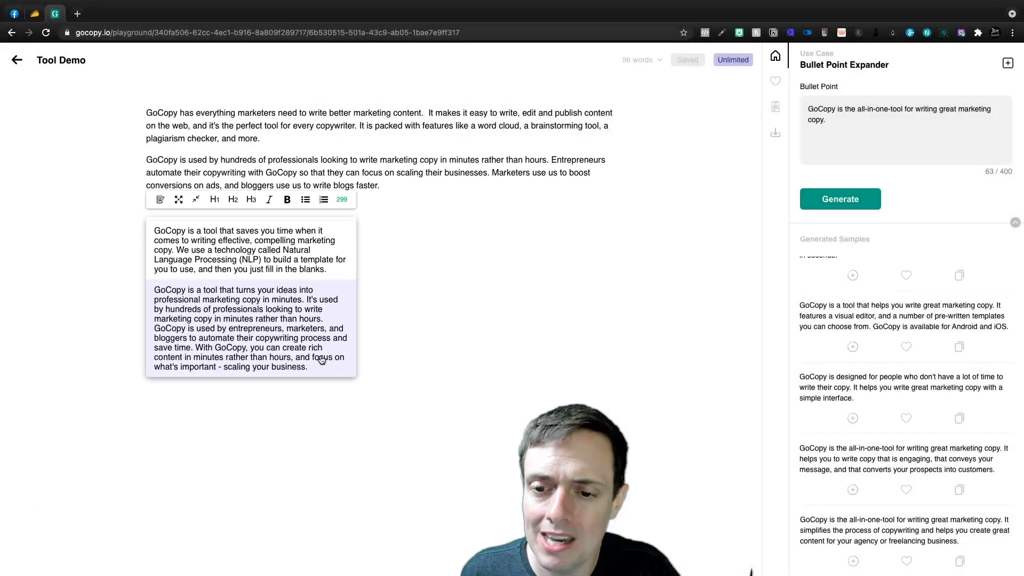
pyautogui.scroll(-3, 322, 359)
pyautogui.click(201, 302)
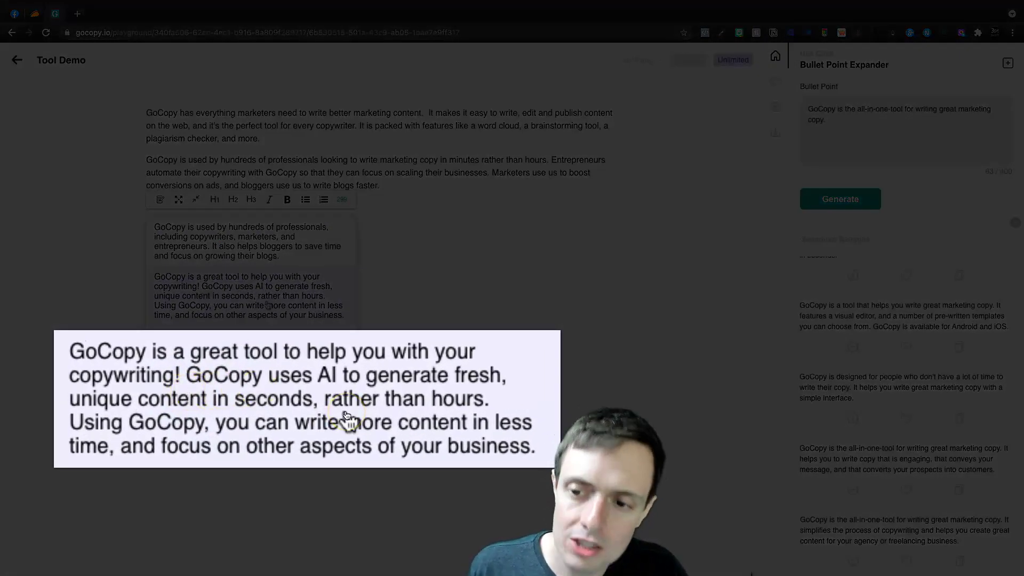
pyautogui.click(372, 423)
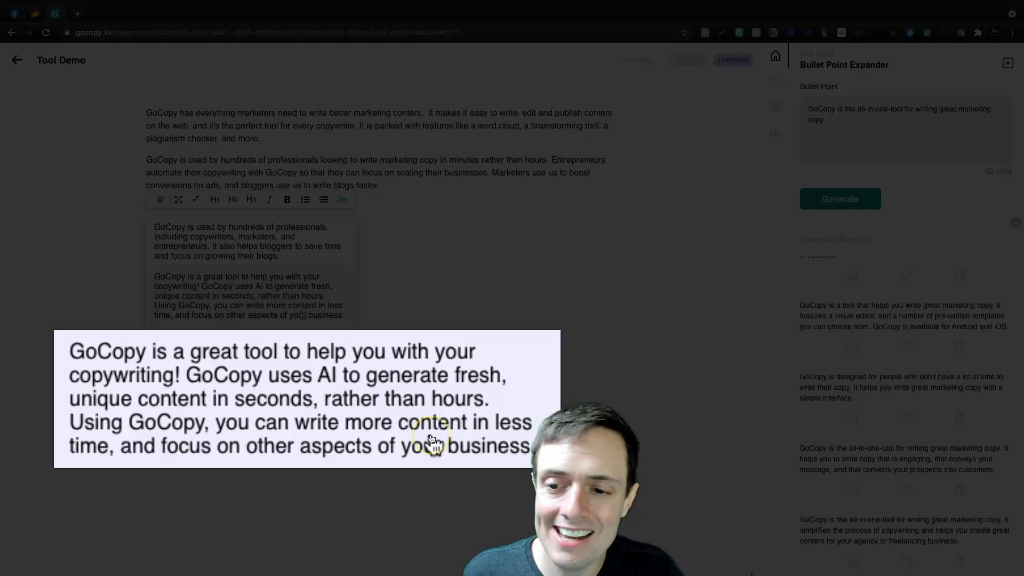
pyautogui.click(455, 444)
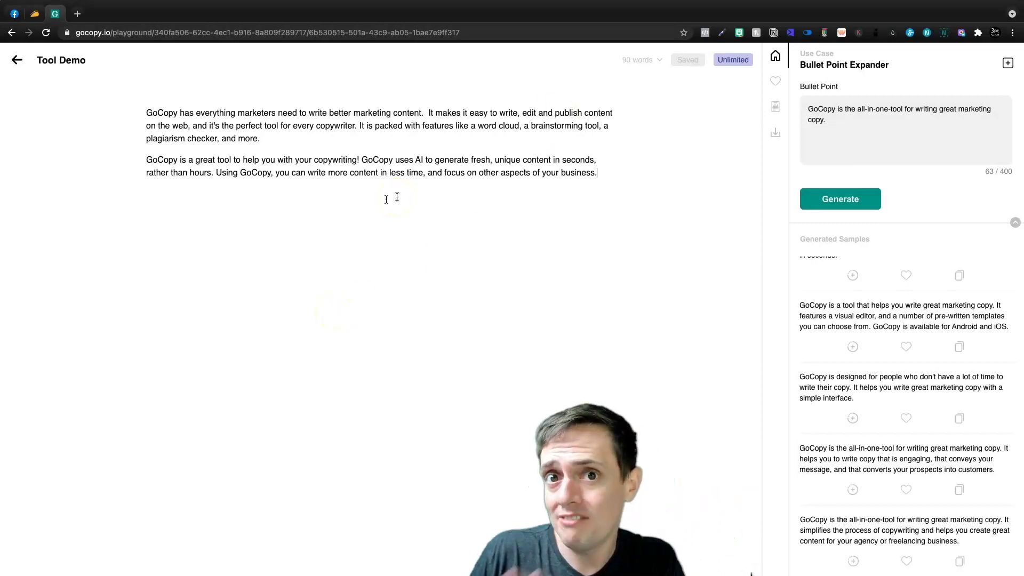
pyautogui.tripleClick(343, 159)
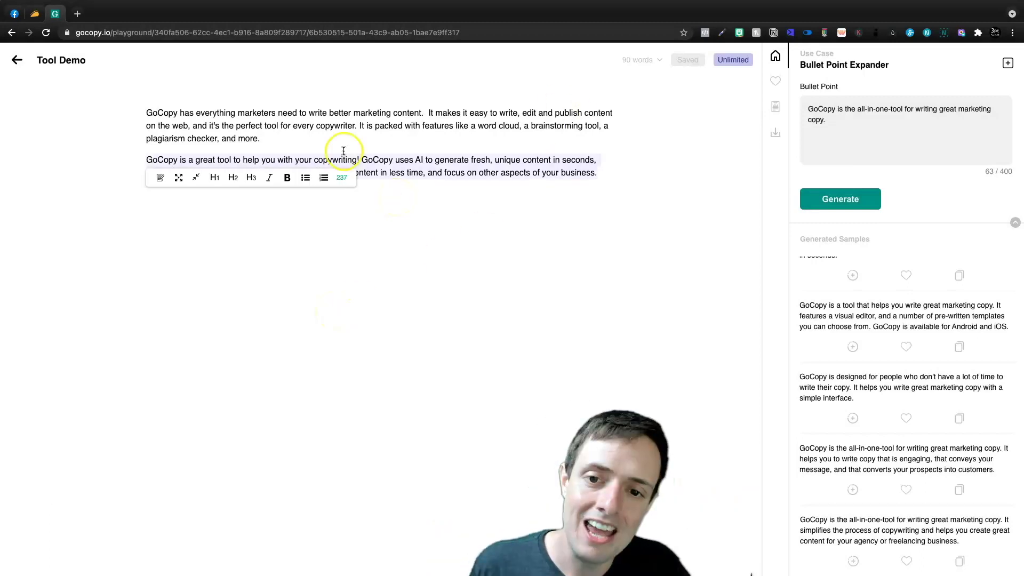
pyautogui.click(190, 179)
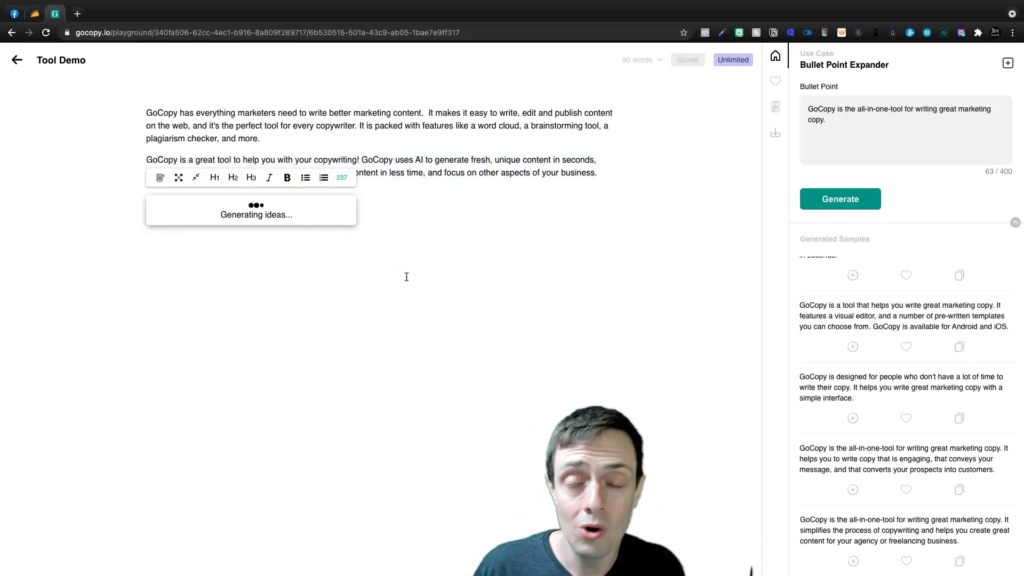
pyautogui.click(223, 234)
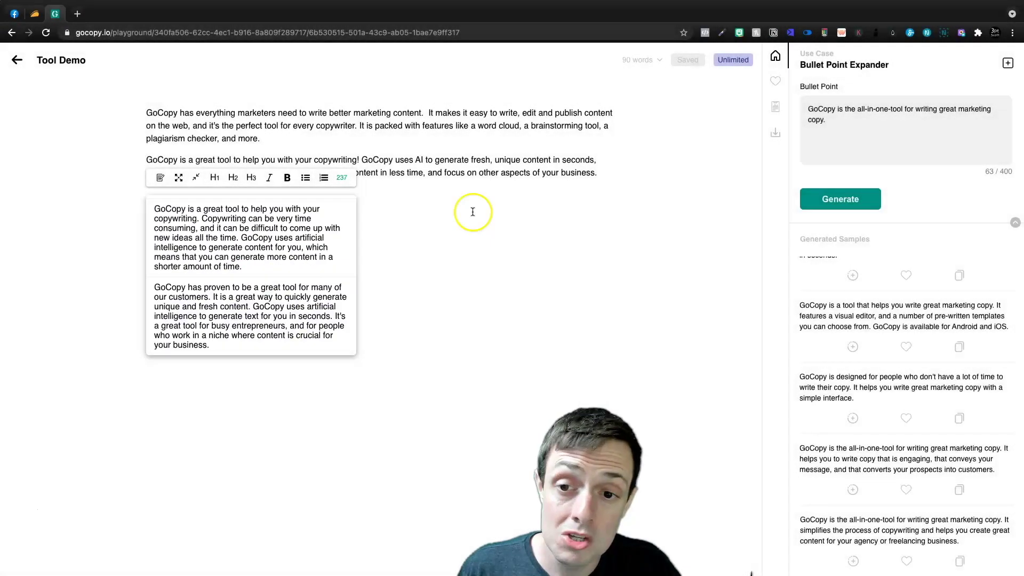
pyautogui.click(472, 211)
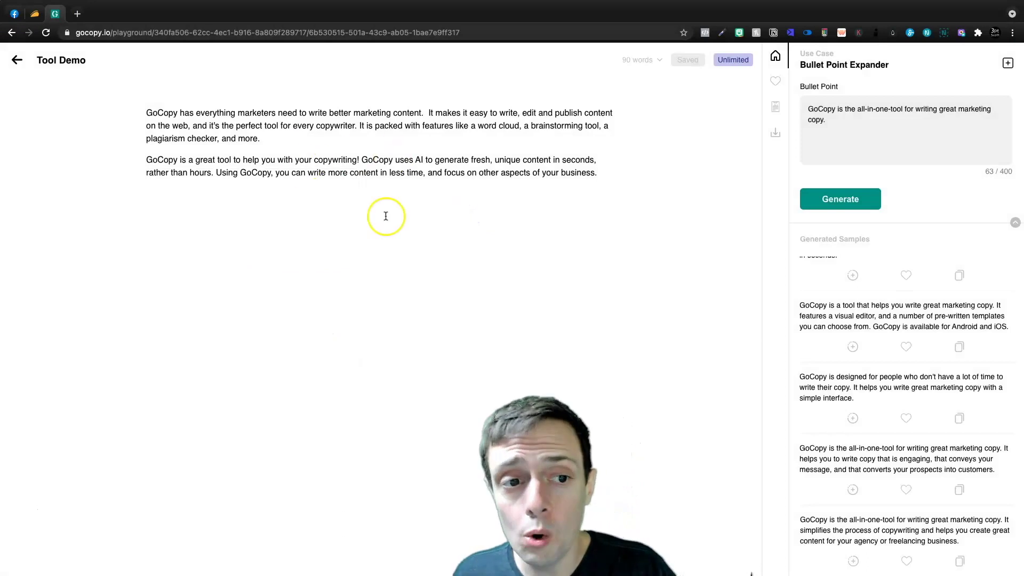
# - Try H1, H2 and H3 on the 'This is a sentence' line, then select the heading again
pyautogui.click(180, 216)
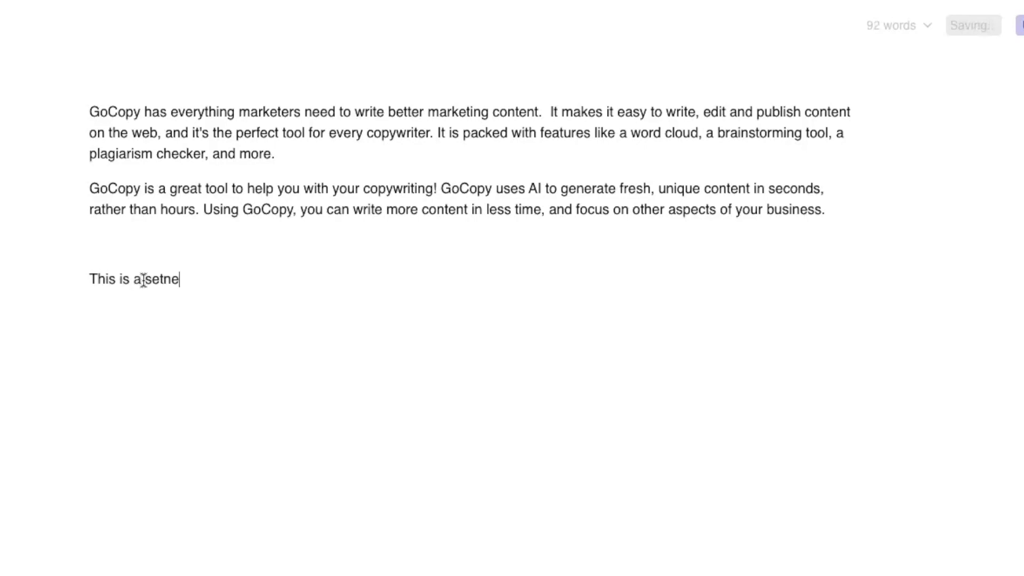
pyautogui.tripleClick(143, 281)
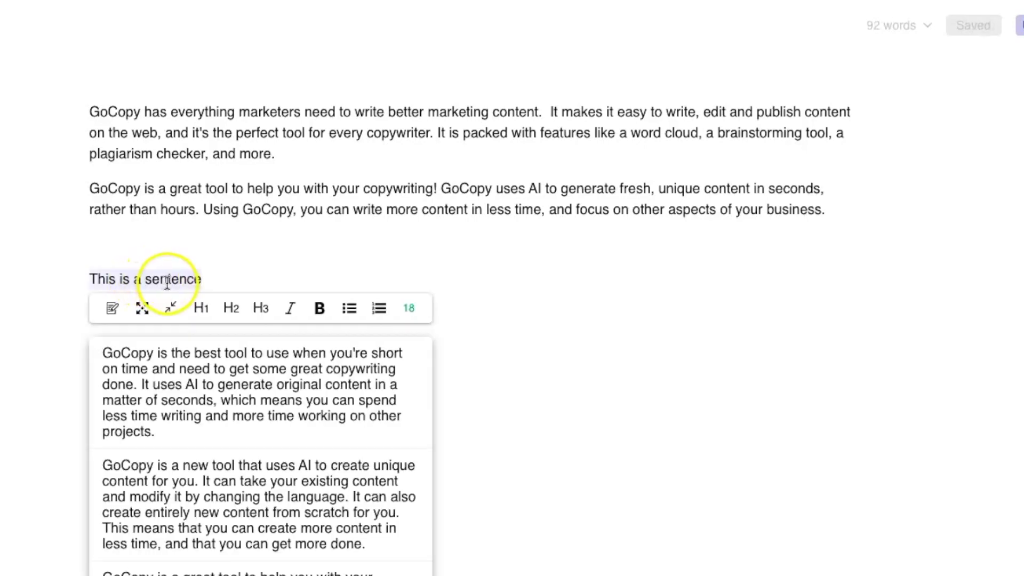
pyautogui.click(200, 310)
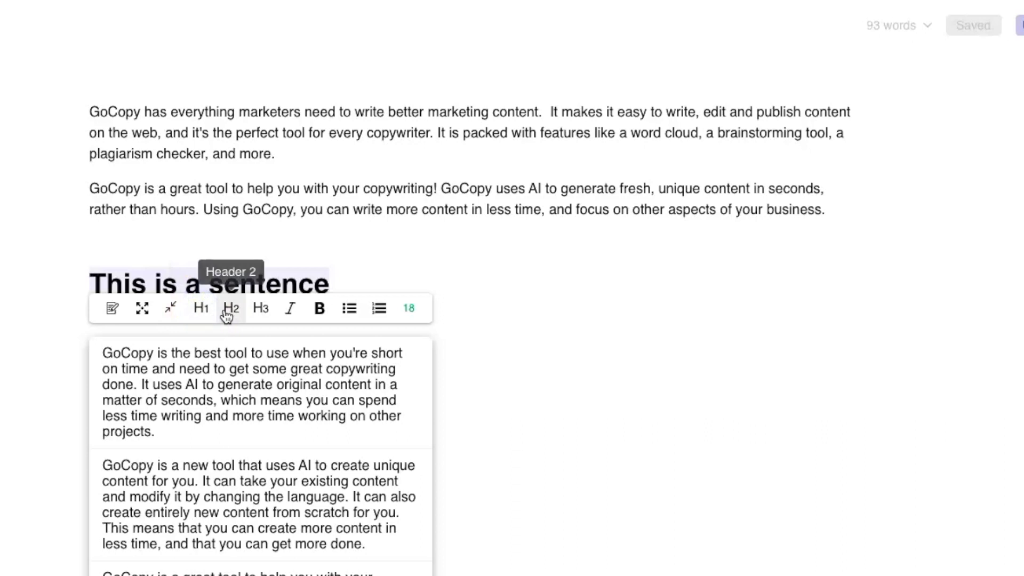
pyautogui.click(229, 309)
pyautogui.click(264, 312)
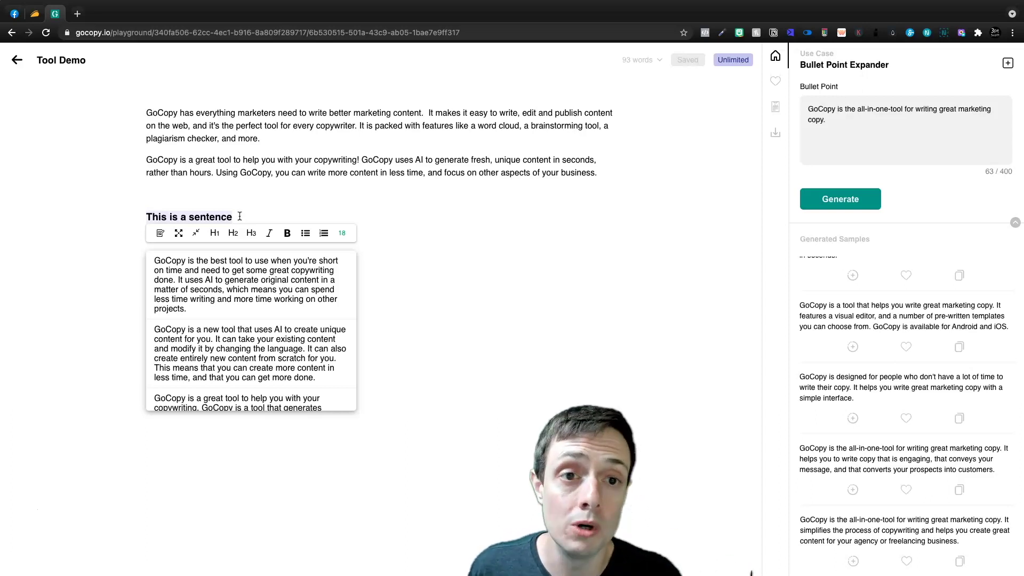
pyautogui.click(246, 217)
pyautogui.tripleClick(255, 220)
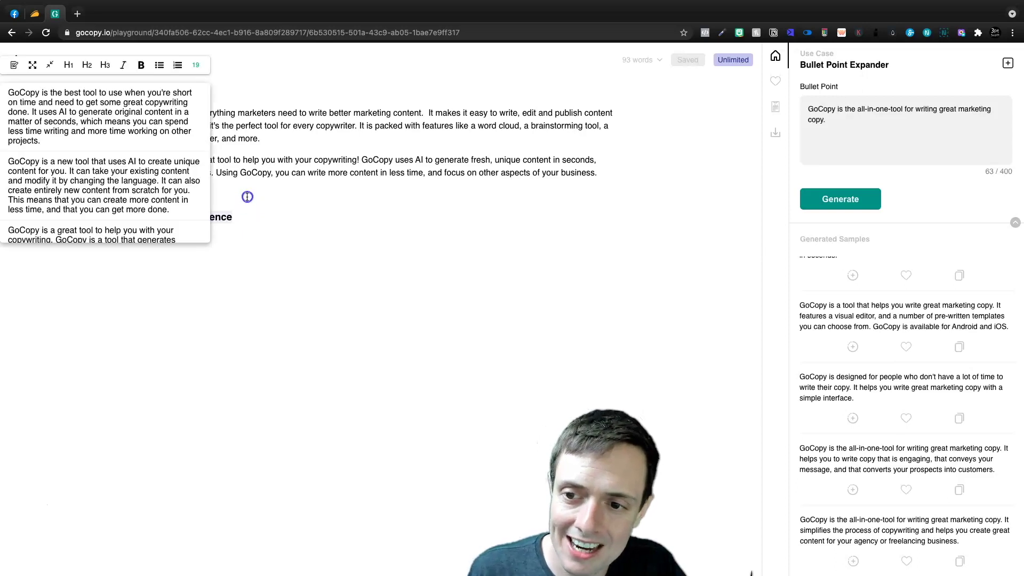
# - Delete the test heading and switch the assistant to the Summarizer task
pyautogui.press('BackSpace')
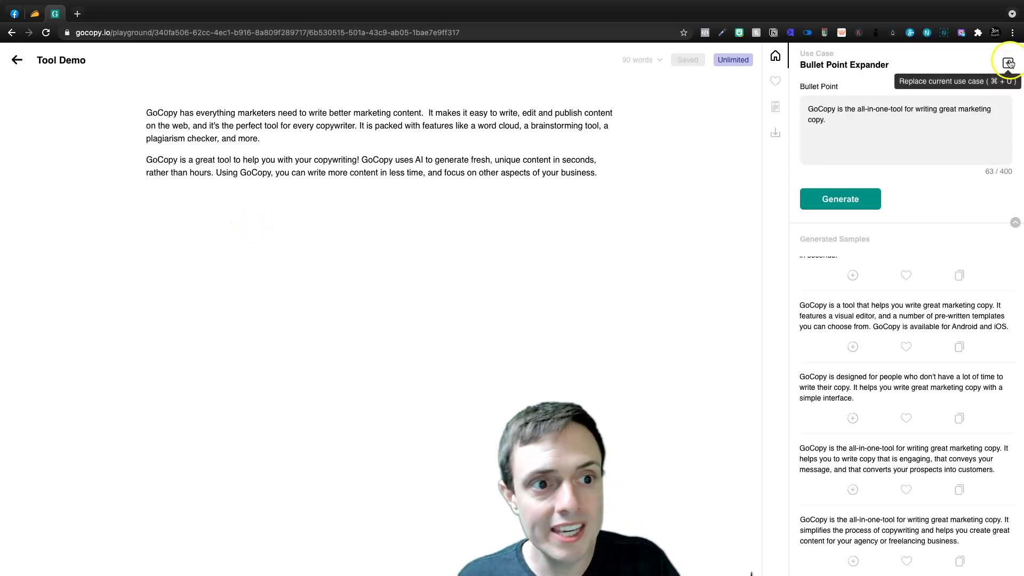
pyautogui.click(1008, 63)
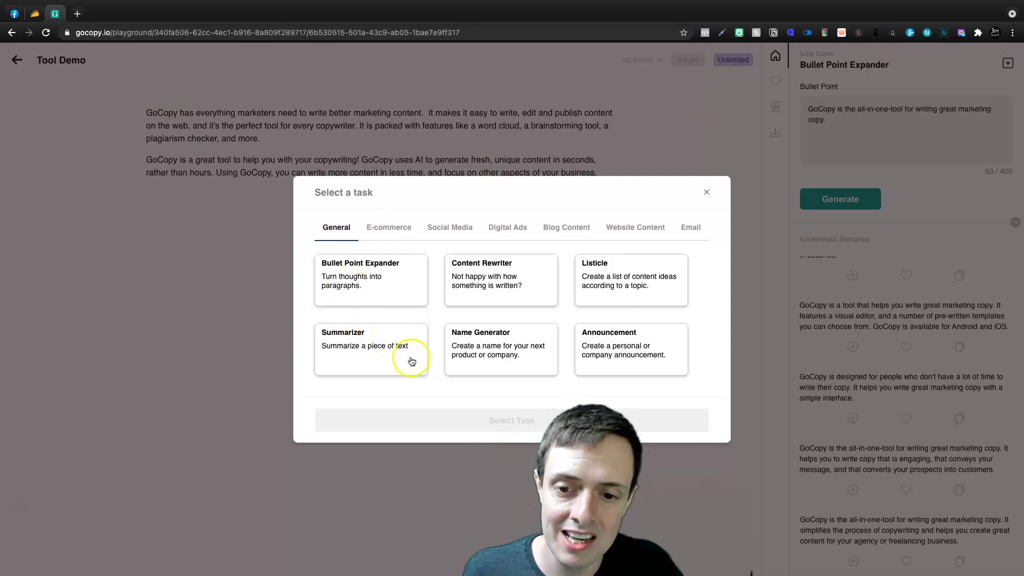
pyautogui.click(396, 353)
pyautogui.click(507, 420)
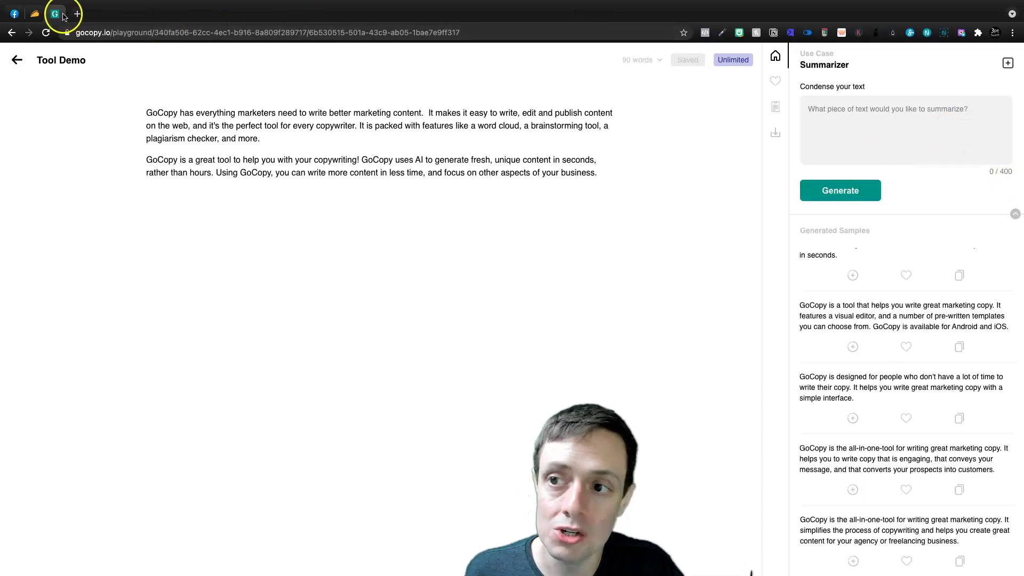
# - Select the GoCopy description paragraphs on the AppSumo offer page and return to GoCopy
pyautogui.click(35, 15)
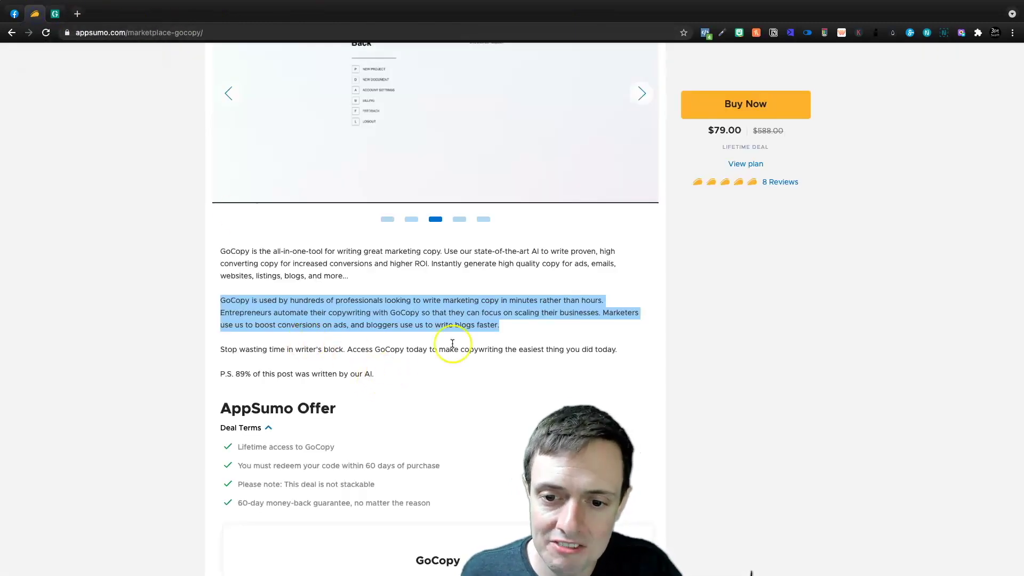
pyautogui.moveTo(604, 362); pyautogui.dragTo(221, 255)
pyautogui.click(55, 14)
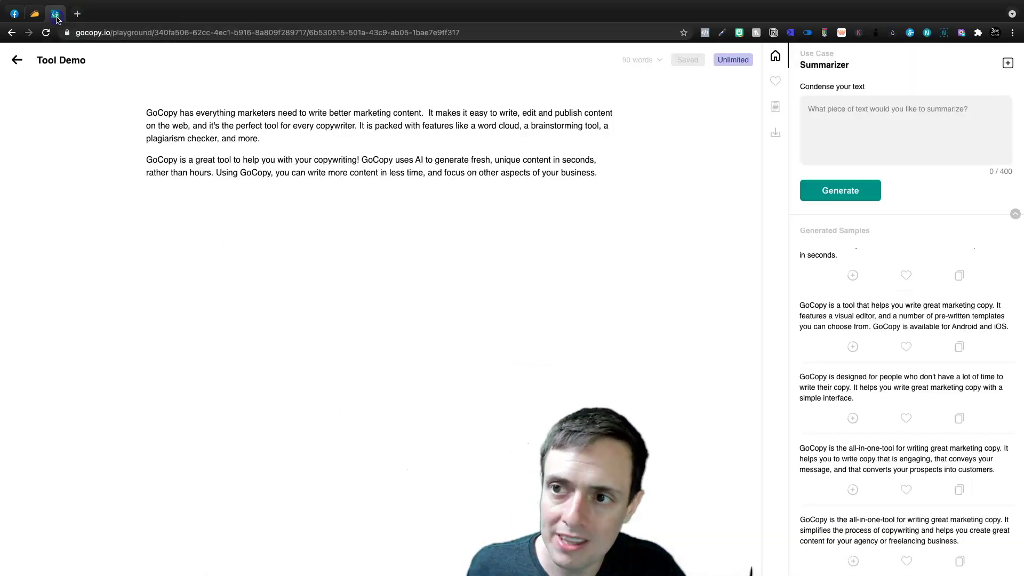
# - Paste the product description into the Summarizer box and remove its cut-off trailing words
pyautogui.click(865, 132)
pyautogui.hotkey('ctrl', 'v')
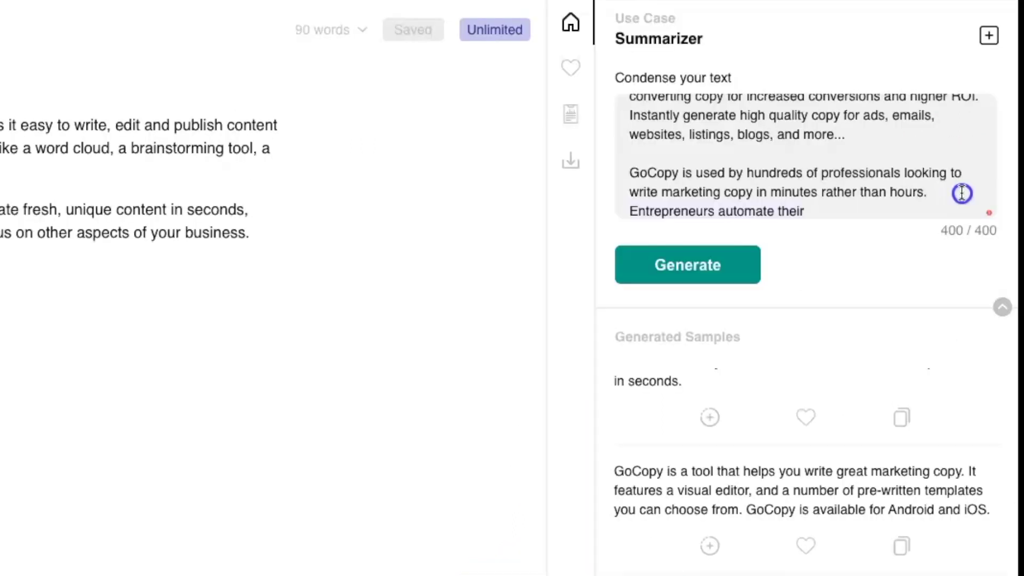
pyautogui.click(962, 193)
pyautogui.hotkey('ctrl', 'shift', 'End')
pyautogui.press('Delete')
# - Generate summaries and place the cursor at the second paragraph's end to insert one
pyautogui.scroll(1, 929, 171)
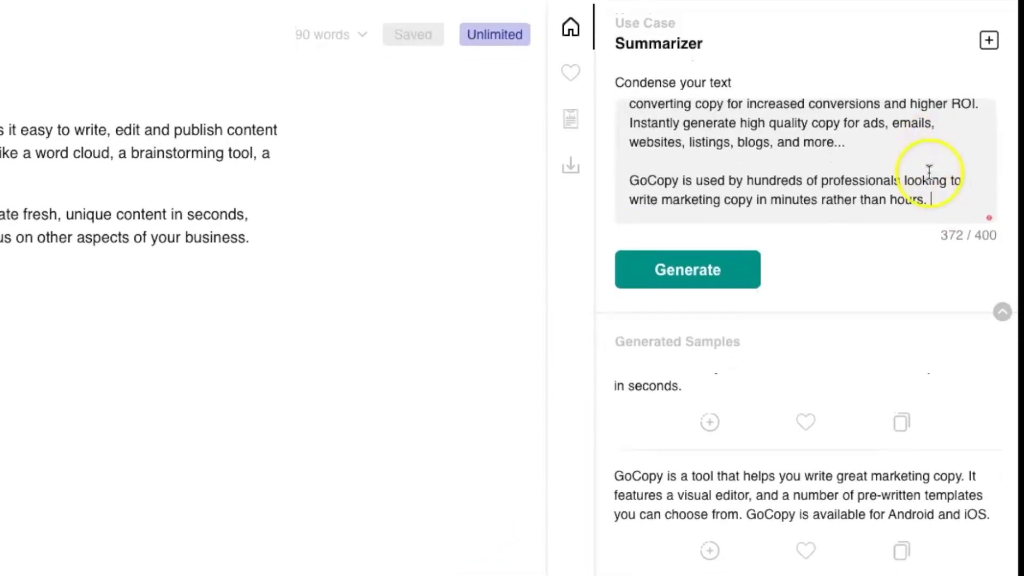
pyautogui.scroll(3, 688, 112)
pyautogui.click(687, 113)
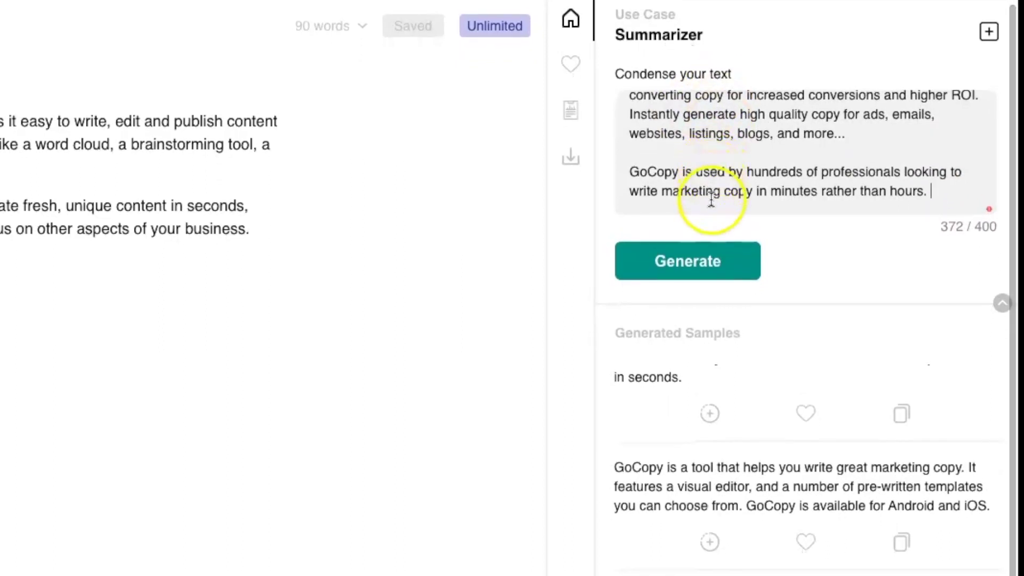
pyautogui.click(695, 260)
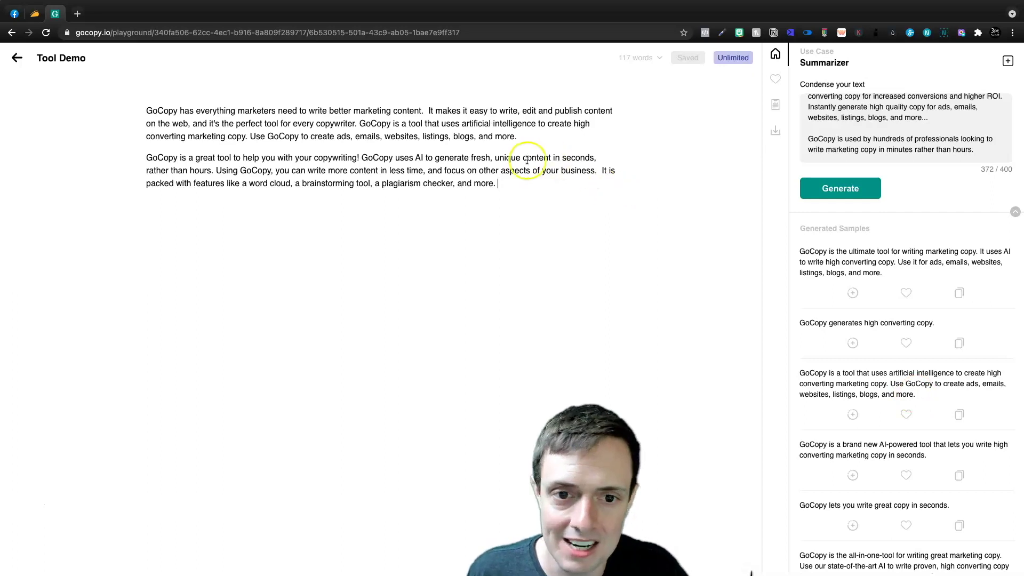
pyautogui.click(602, 171)
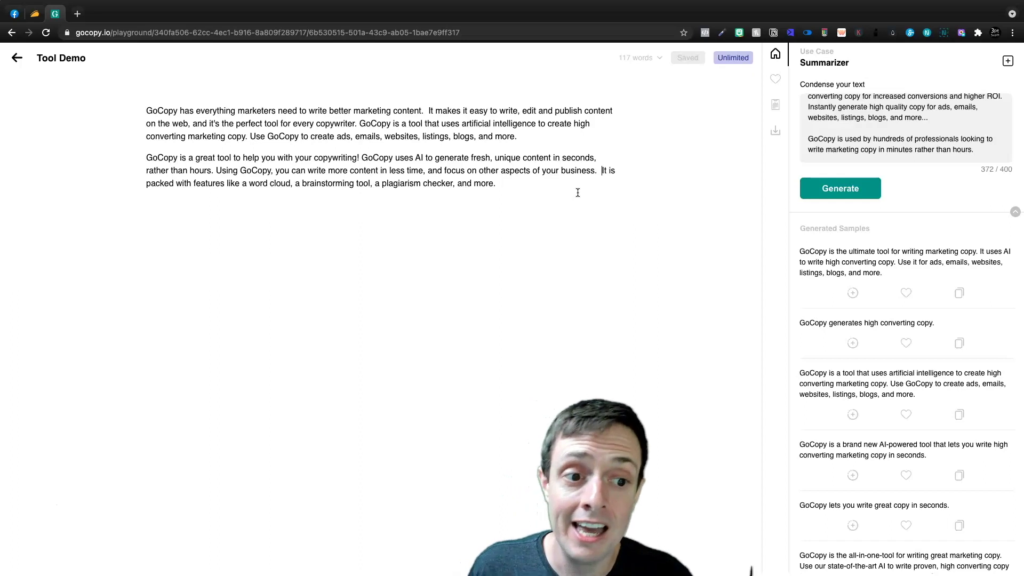
# - Switch the assistant to the Name Generator use case
pyautogui.click(1009, 62)
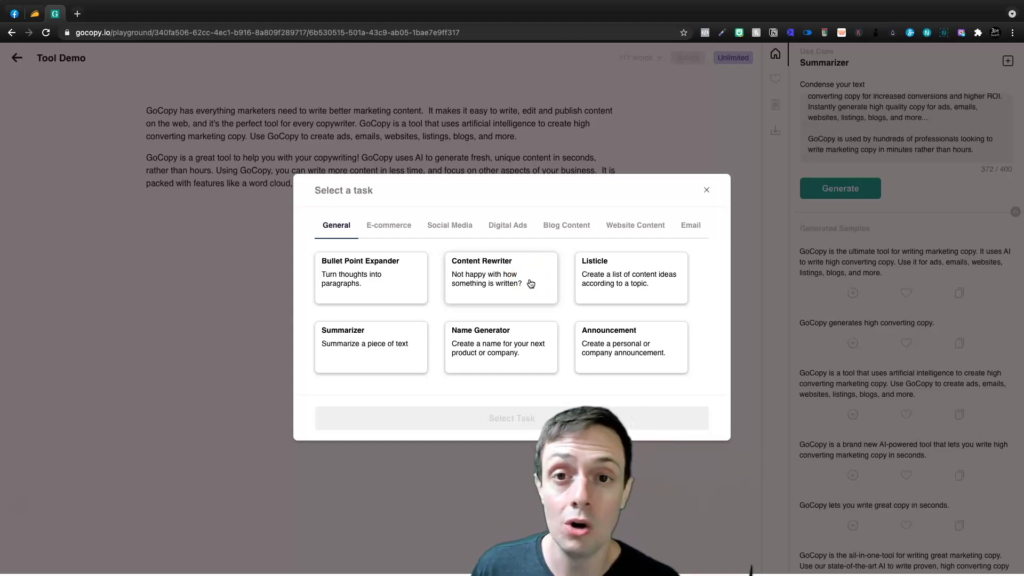
pyautogui.click(500, 348)
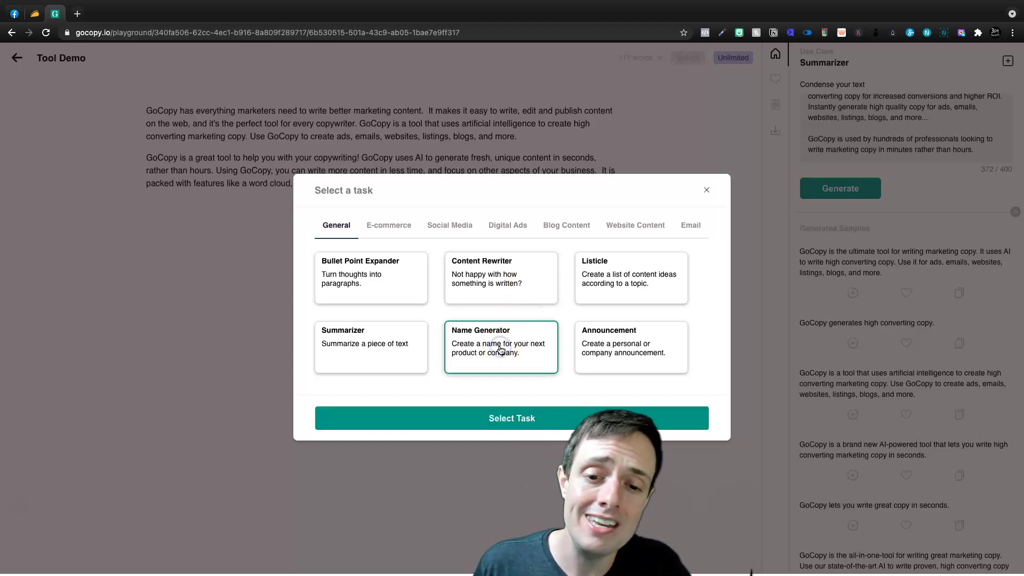
pyautogui.click(500, 416)
# - Describe the real estate and drone photography business and generate names like SkyShots and RealEstateDrone
pyautogui.click(859, 142)
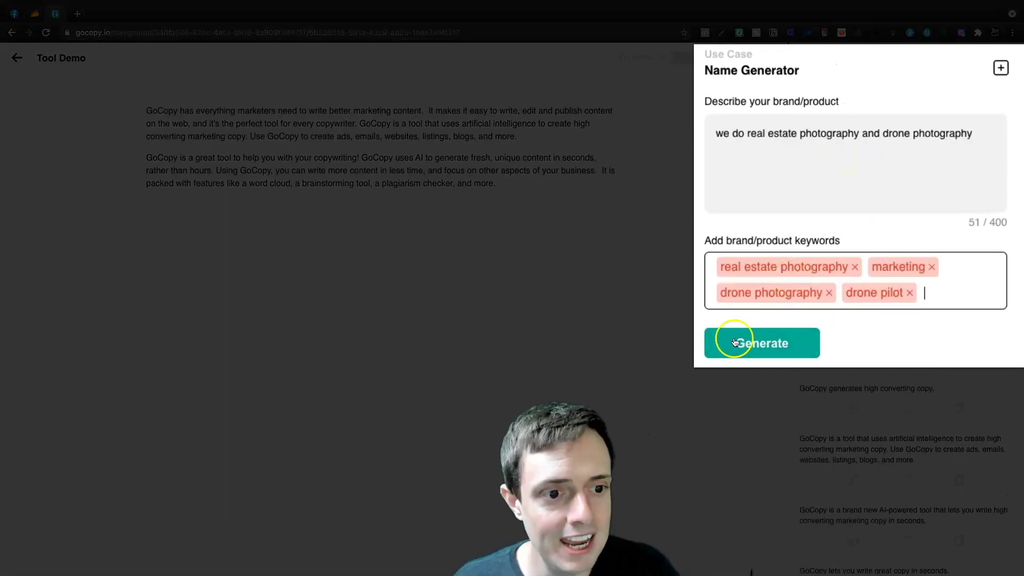
pyautogui.click(735, 344)
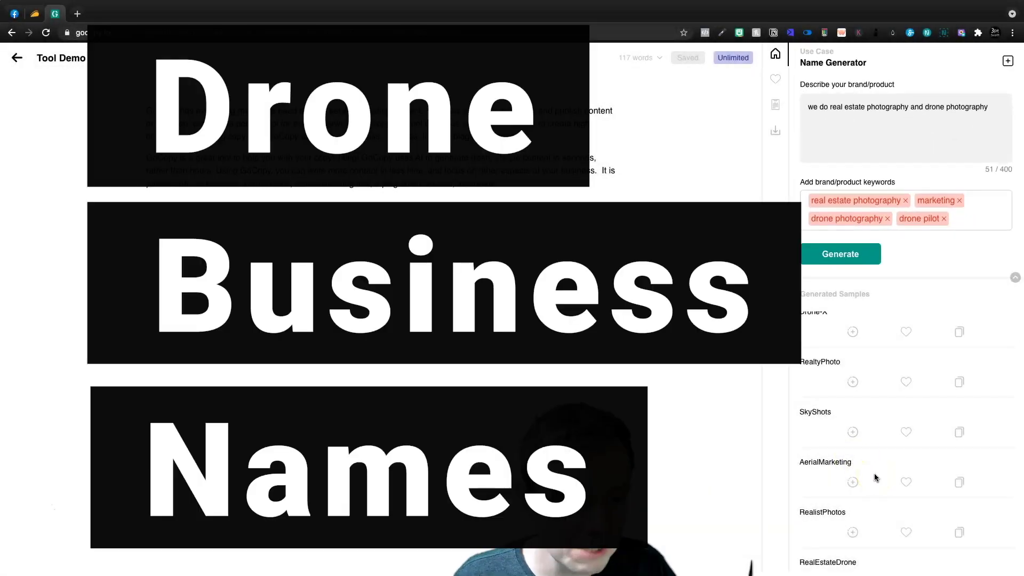
pyautogui.scroll(-1, 875, 476)
pyautogui.scroll(-5, 872, 405)
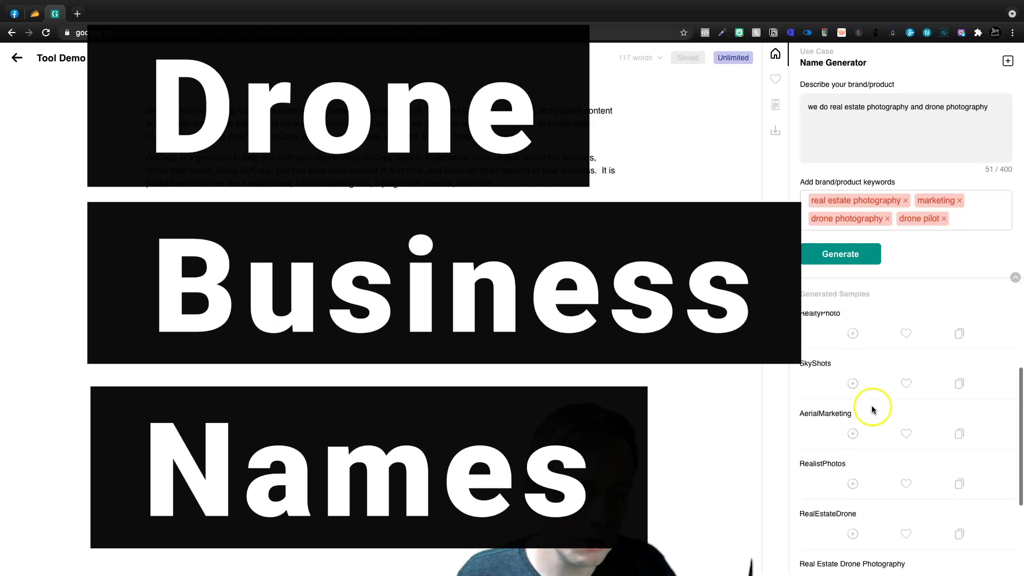
pyautogui.scroll(-2, 884, 439)
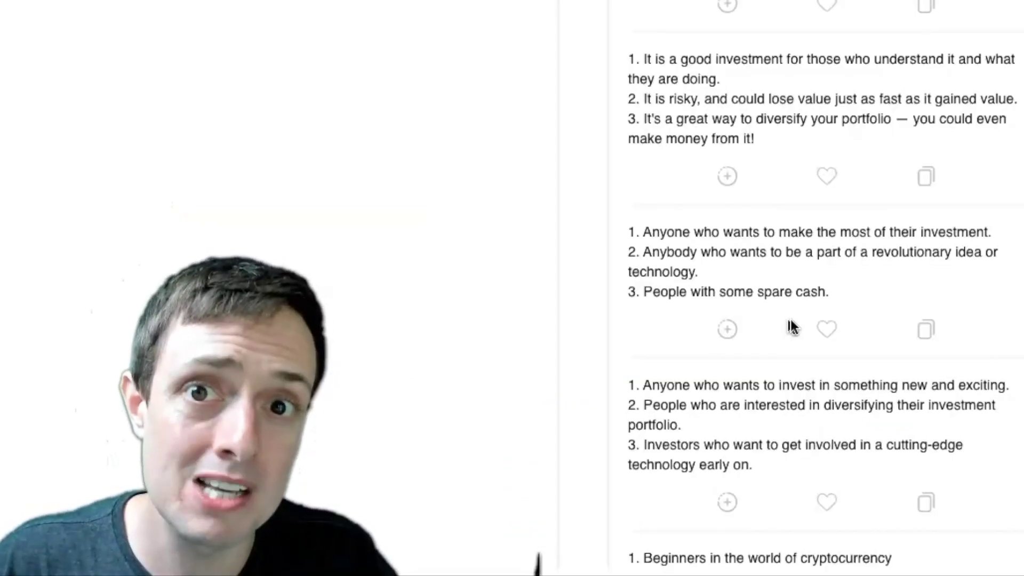
# - Add the top bitcoin sample list to the draft and highlight another list's first point
pyautogui.click(741, 21)
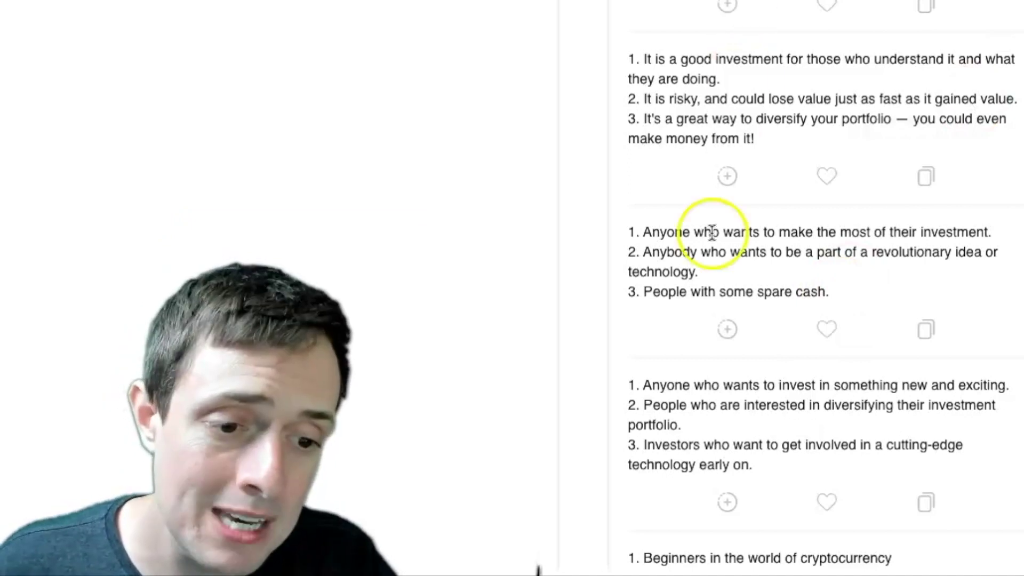
pyautogui.scroll(-4, 716, 242)
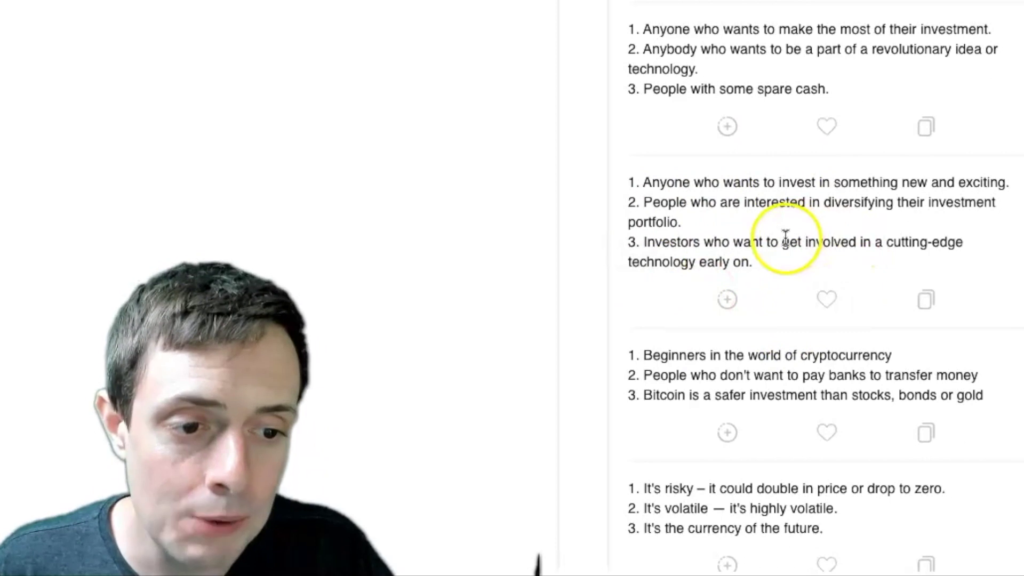
pyautogui.moveTo(658, 179); pyautogui.dragTo(990, 176)
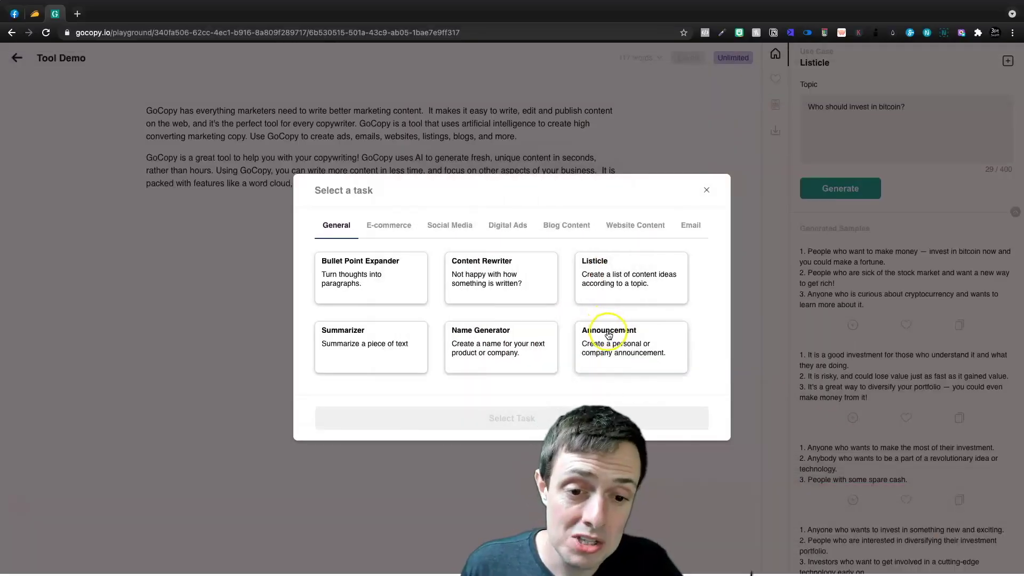
# - Switch to the Announcement task and paste 'a sale on bathing suites' as the topic
pyautogui.click(610, 331)
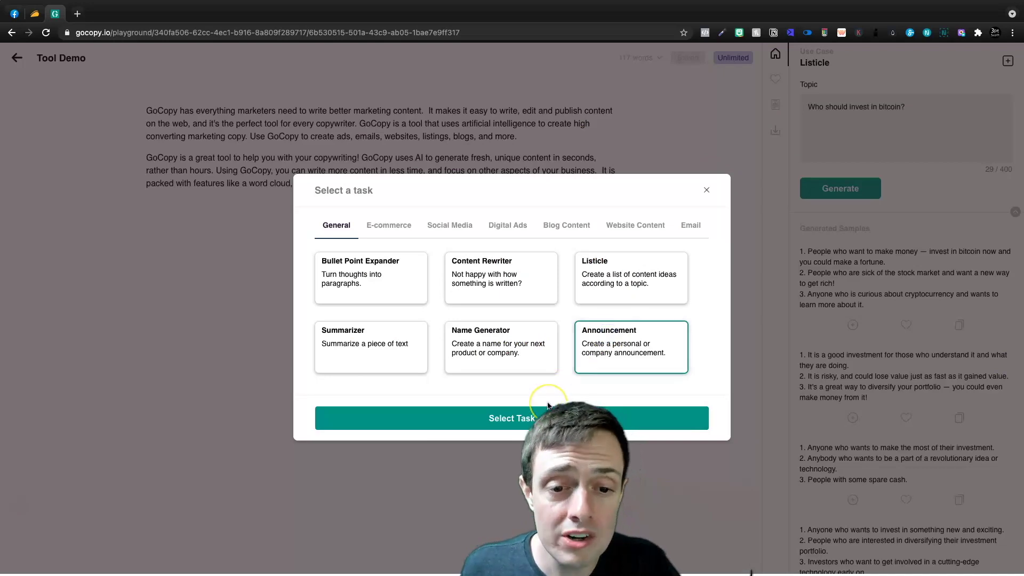
pyautogui.click(522, 419)
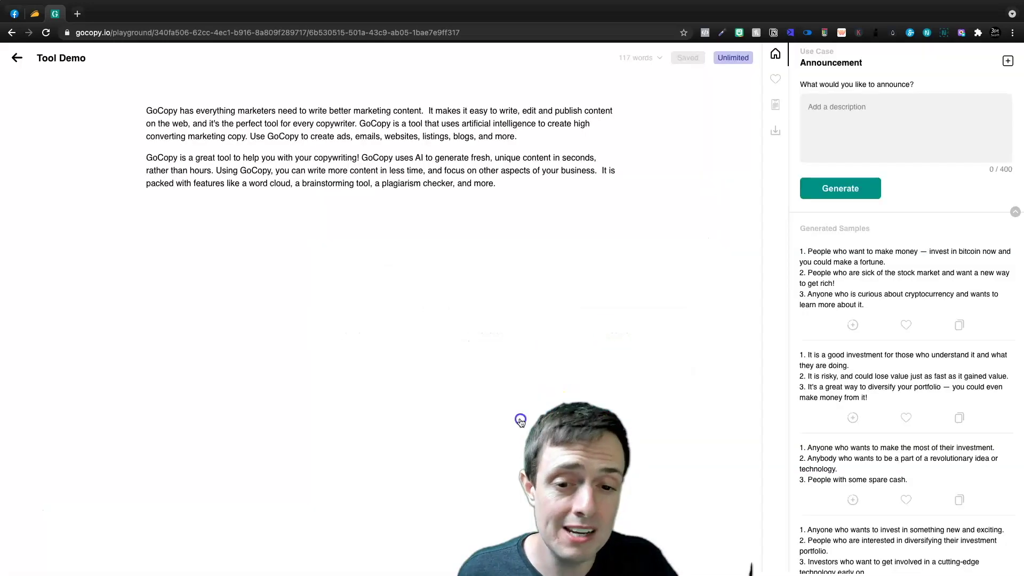
pyautogui.write('a sale on bathing suites')
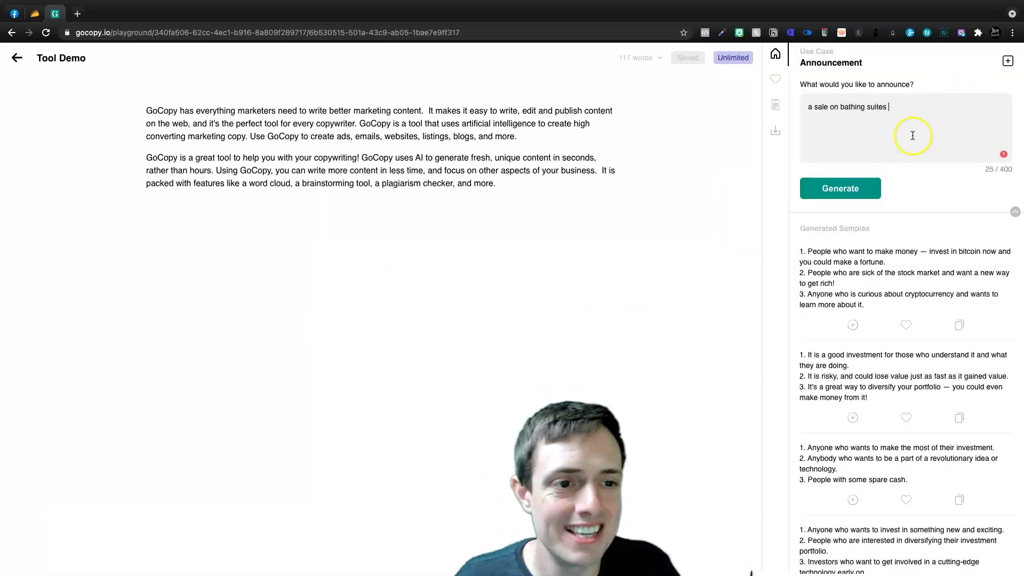
# - Generate announcement samples such as 'Bikinis up to 75% off' and review them
pyautogui.click(853, 198)
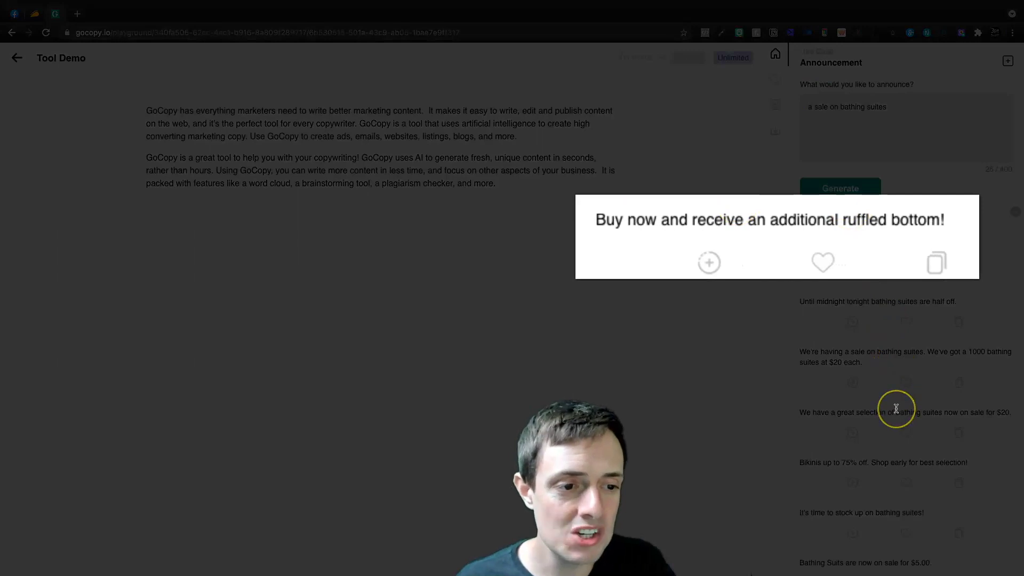
pyautogui.scroll(-2, 896, 409)
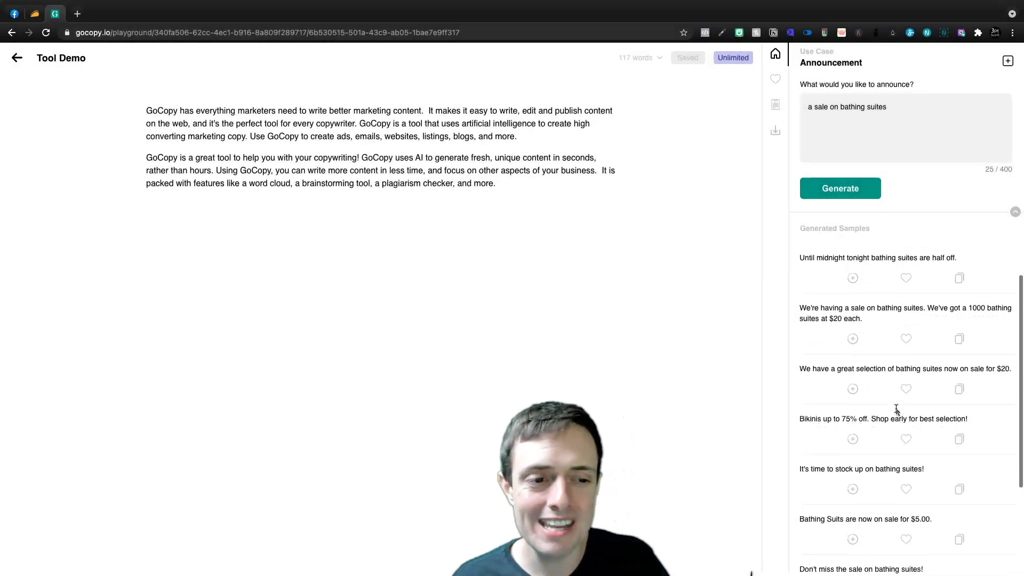
pyautogui.scroll(-1, 896, 409)
pyautogui.scroll(-1, 897, 409)
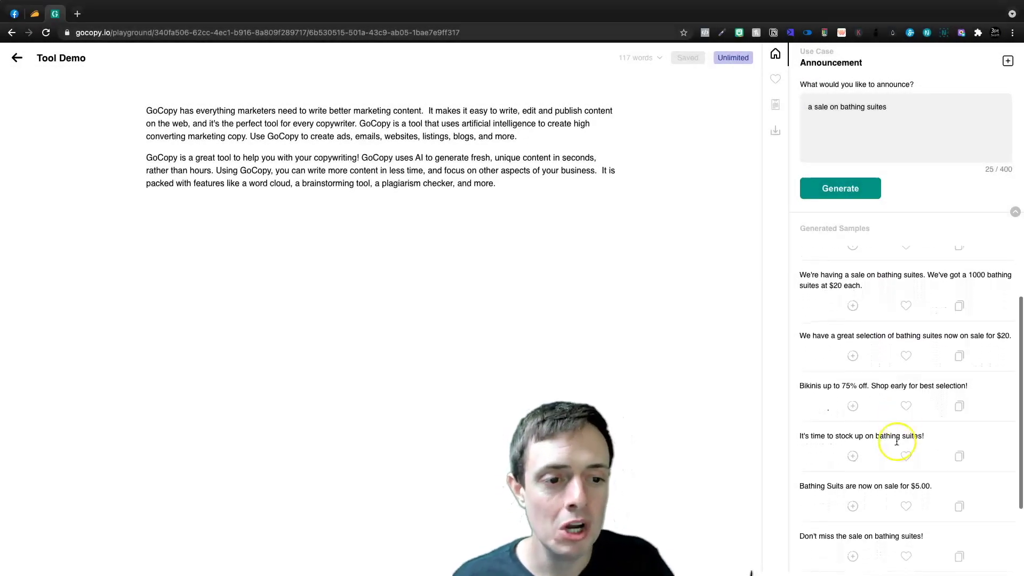
pyautogui.scroll(-4, 898, 449)
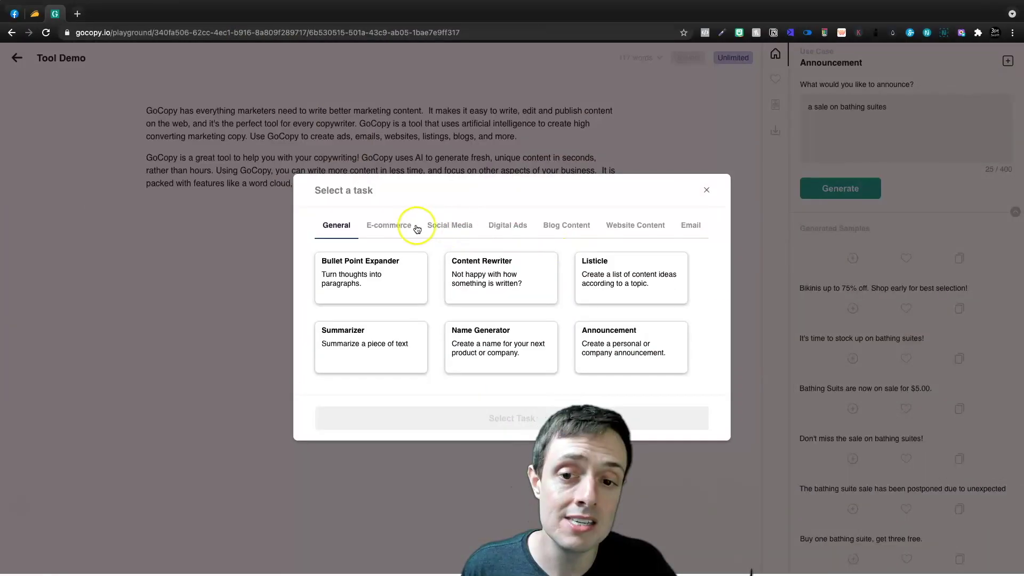
# - Browse the Social Media and Digital Ads tasks and pick the Google Ad card
pyautogui.click(447, 228)
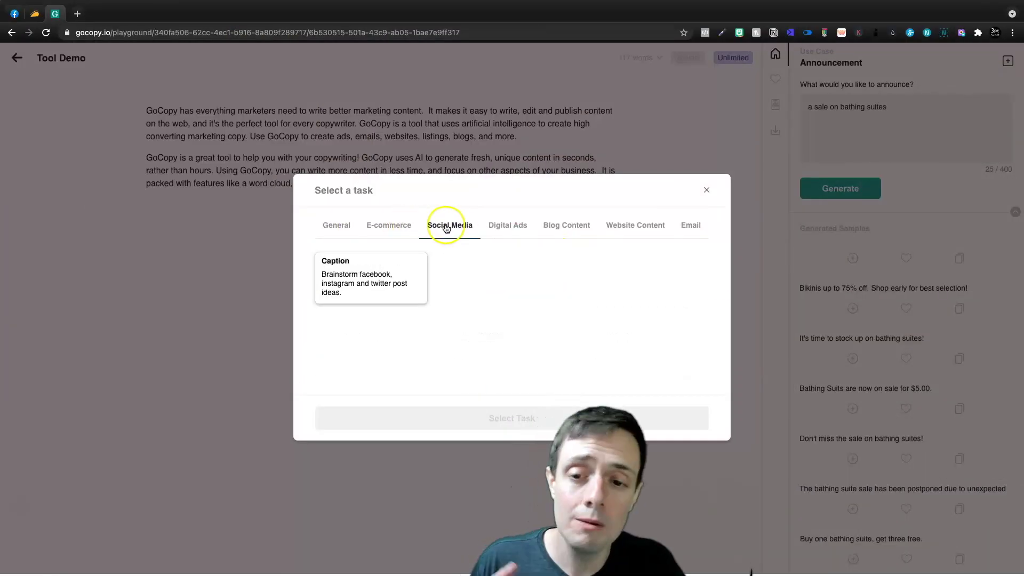
pyautogui.click(523, 230)
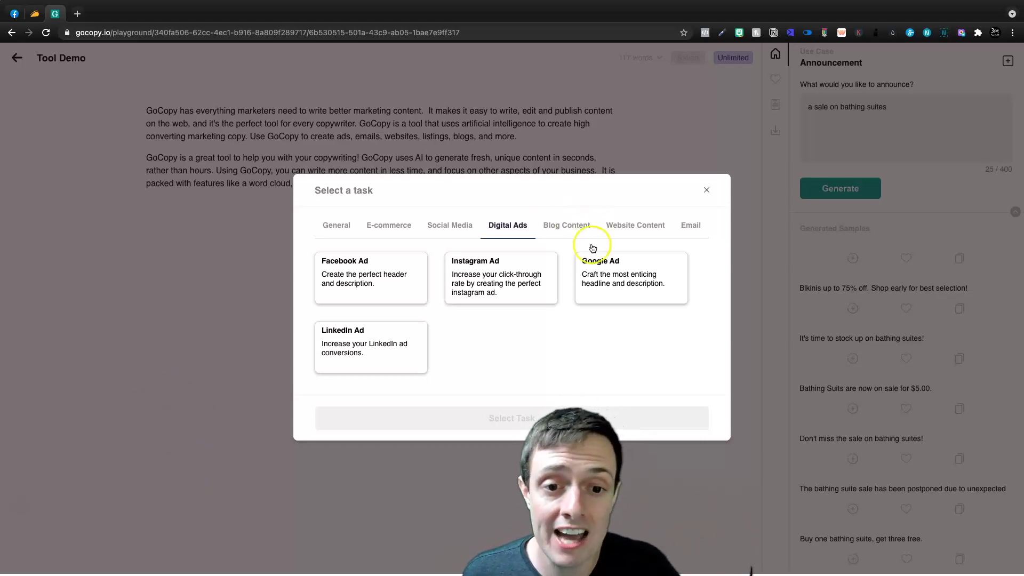
pyautogui.click(589, 261)
# - Load Google Ad for Rocketstripe with keyword 'drone photography' and generate ad samples
pyautogui.click(495, 414)
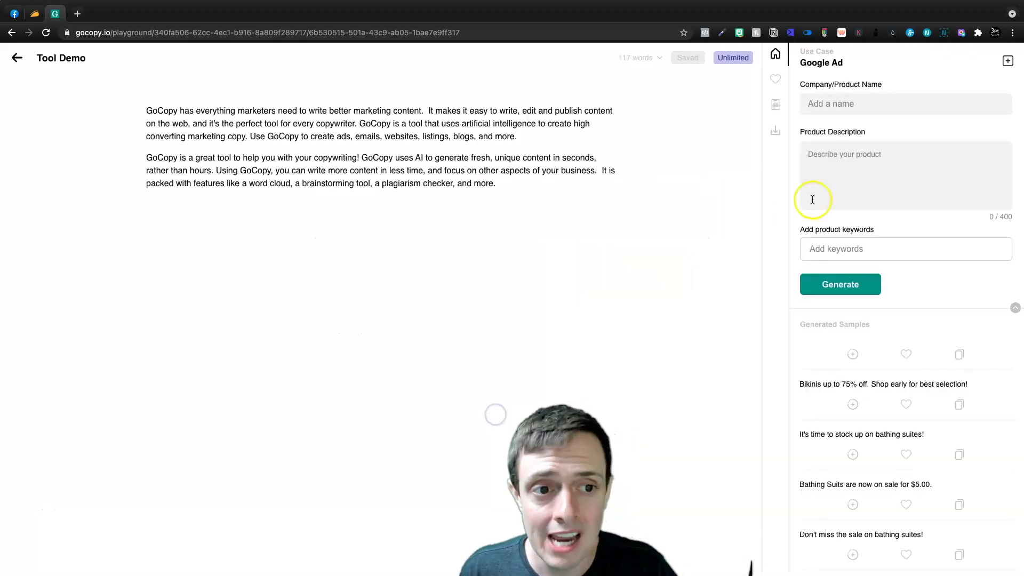
pyautogui.click(860, 102)
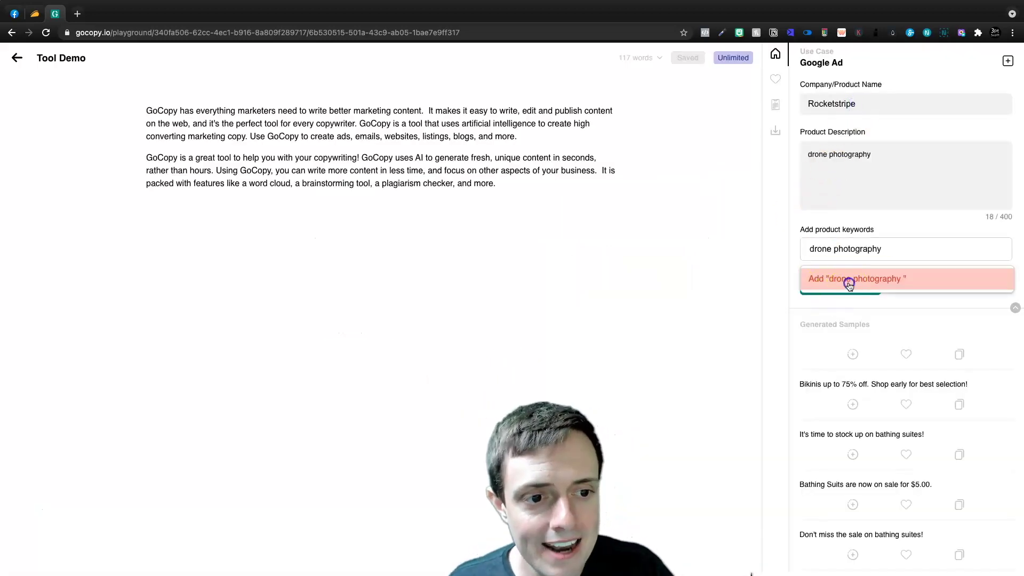
pyautogui.click(849, 282)
pyautogui.click(850, 287)
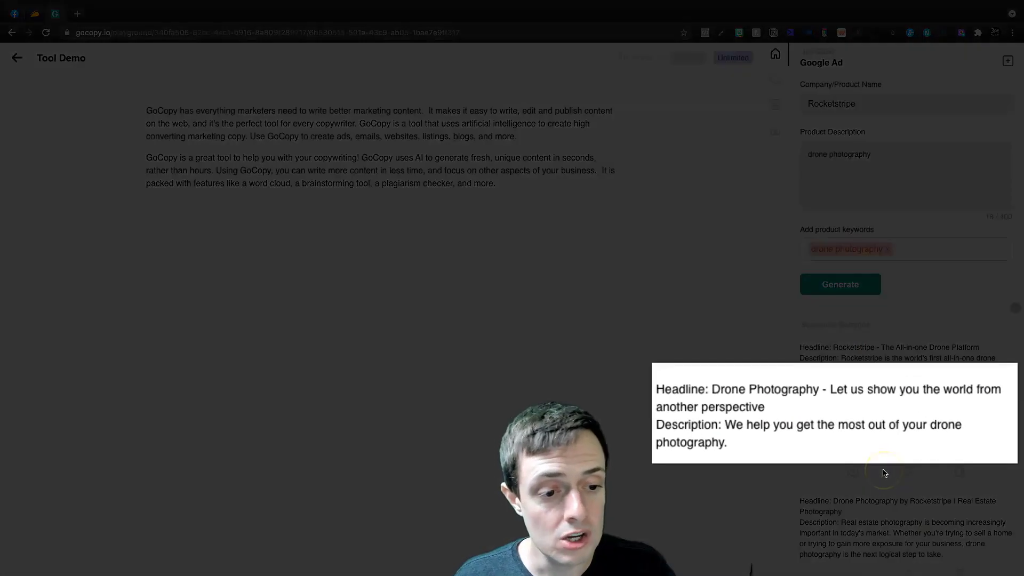
# - Select sample ad text and copy the drone photography ad sample to the clipboard
pyautogui.tripleClick(820, 375)
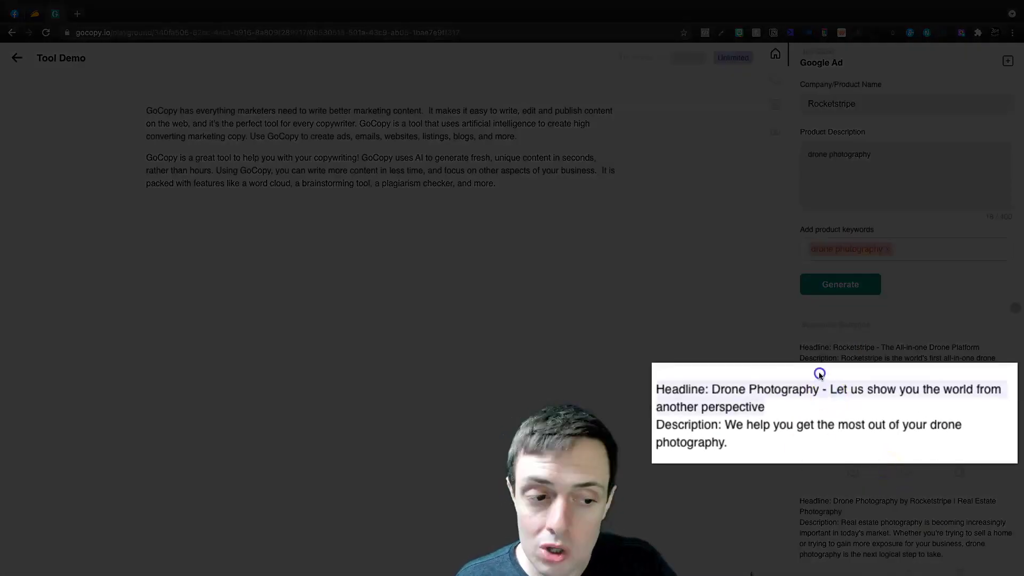
pyautogui.scroll(-1, 884, 427)
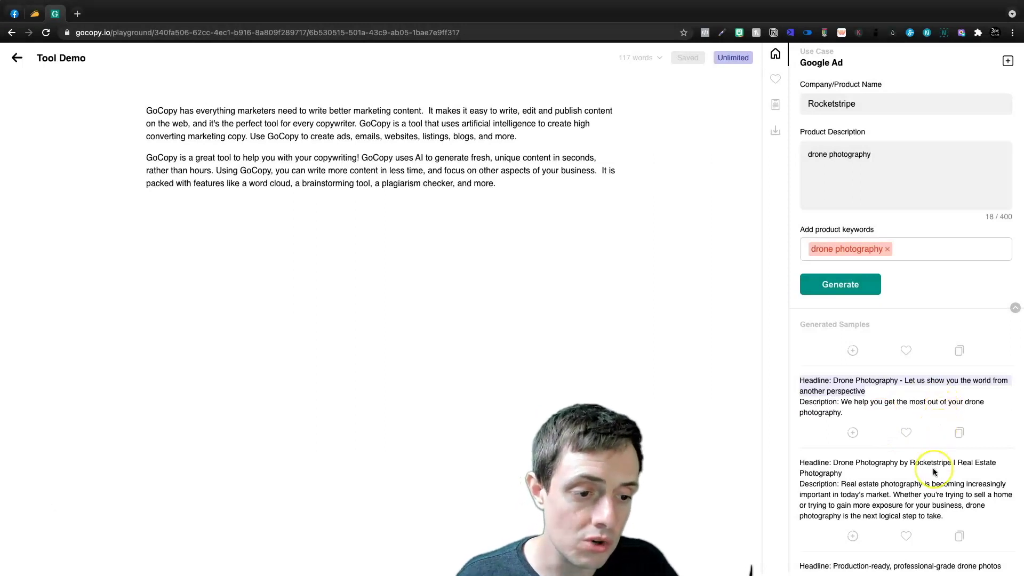
pyautogui.scroll(-1, 907, 462)
pyautogui.click(875, 437)
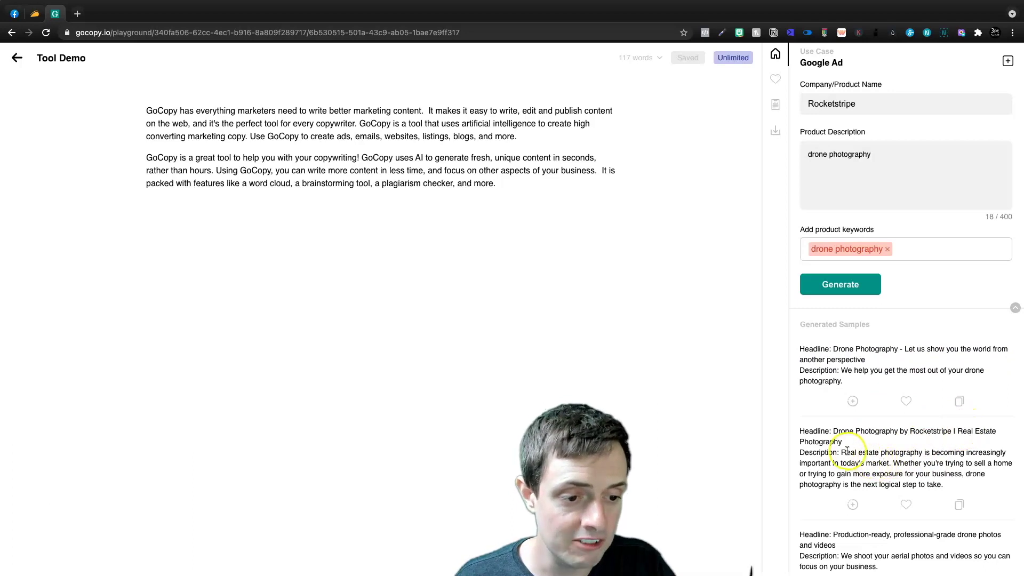
pyautogui.moveTo(841, 453); pyautogui.dragTo(976, 489)
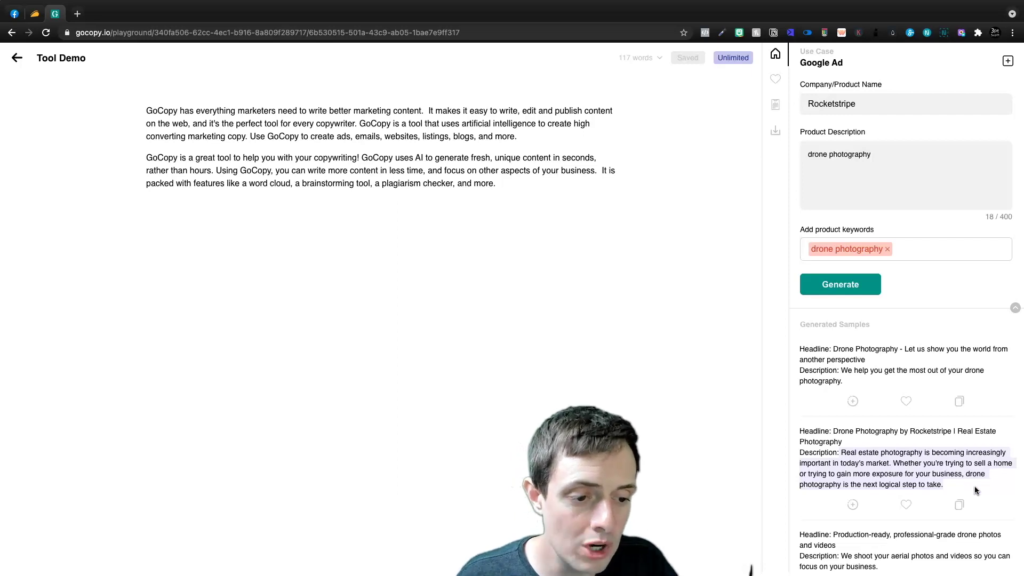
pyautogui.scroll(-5, 974, 485)
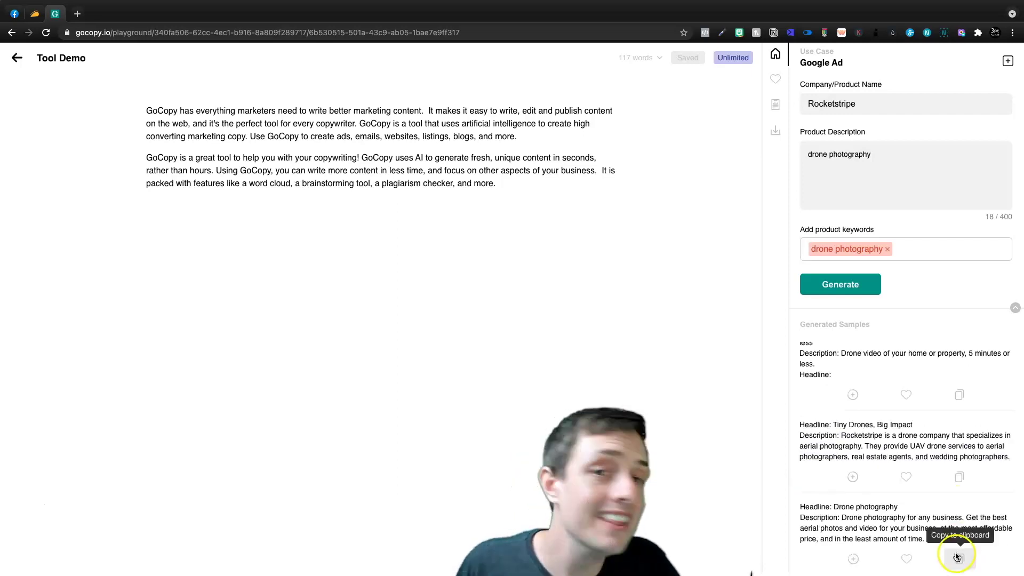
pyautogui.click(946, 439)
pyautogui.scroll(6, 946, 441)
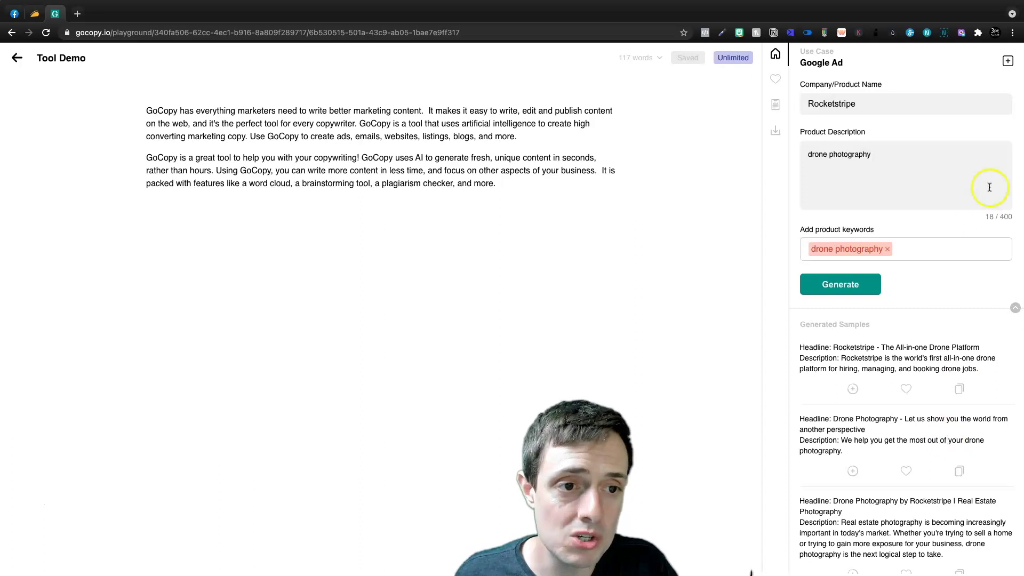
# - Switch the assistant to the Digital Ads > Instagram Ad use case
pyautogui.click(1009, 60)
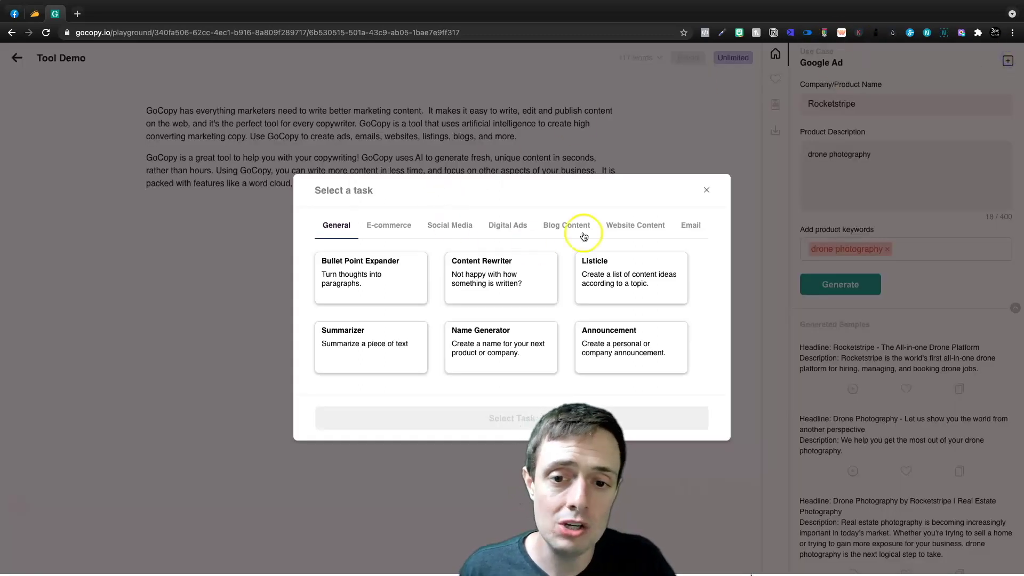
pyautogui.click(508, 226)
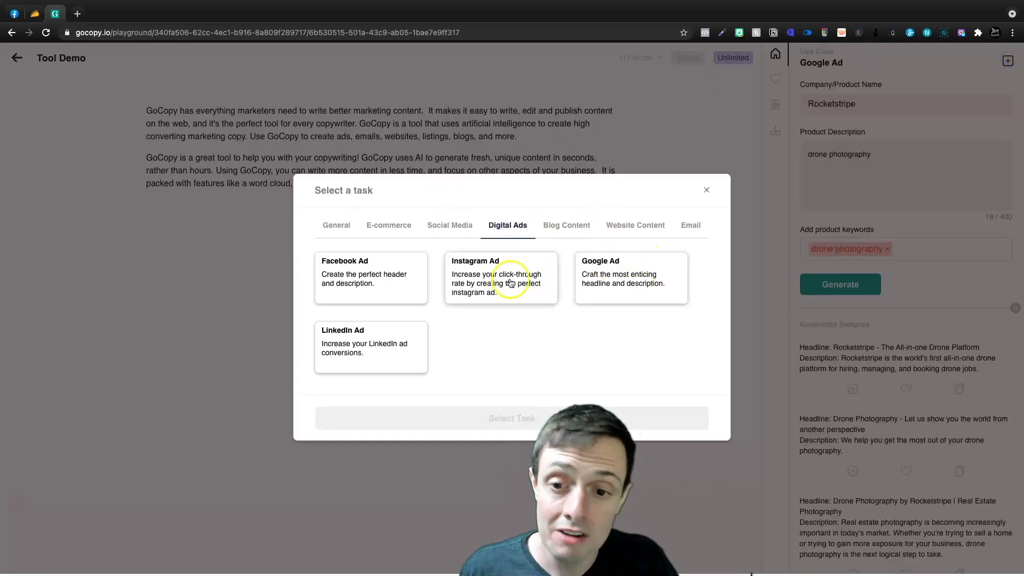
pyautogui.click(487, 267)
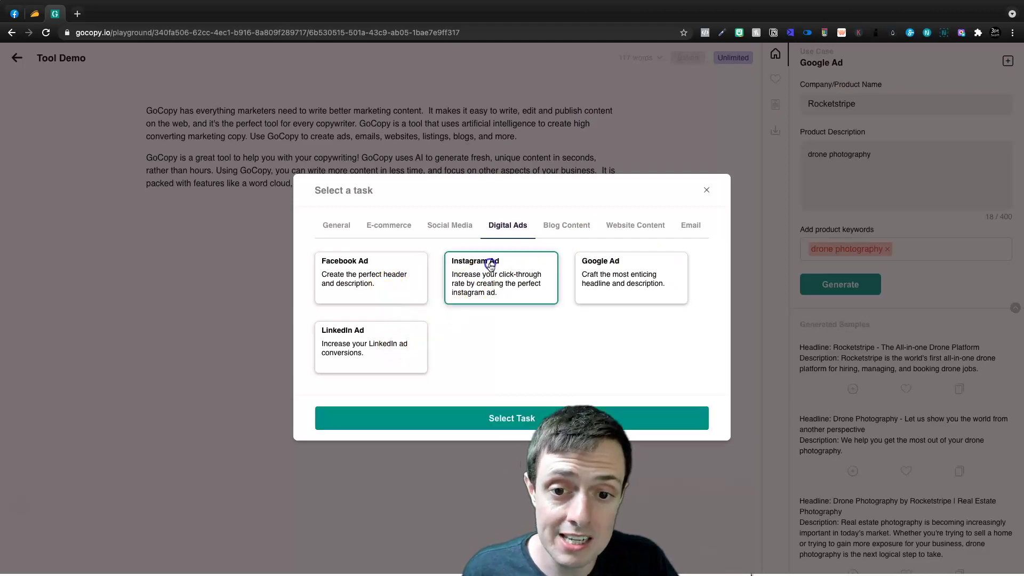
pyautogui.click(489, 415)
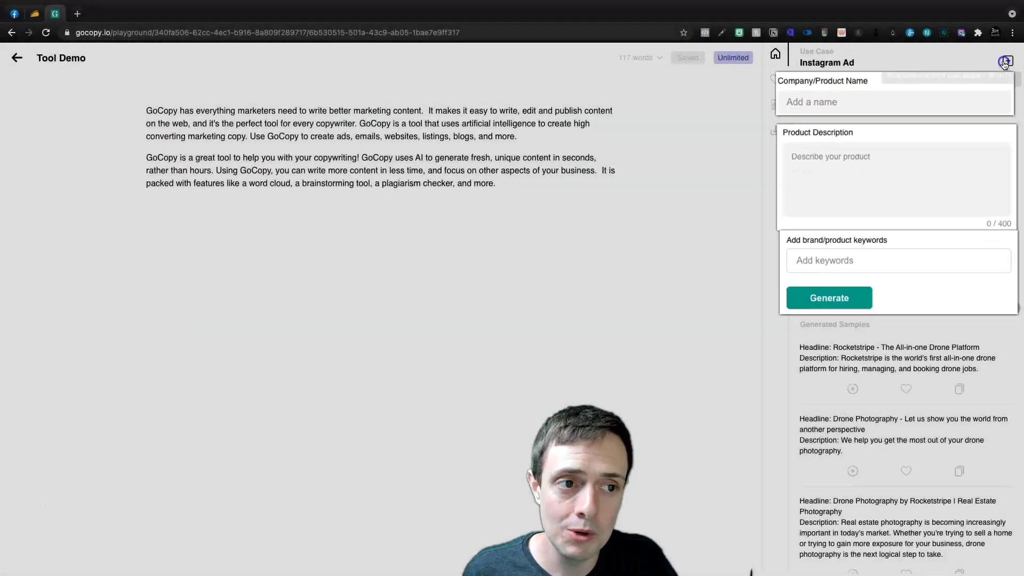
# - Replace it with the Social Media > Caption use case
pyautogui.click(1006, 60)
pyautogui.click(432, 232)
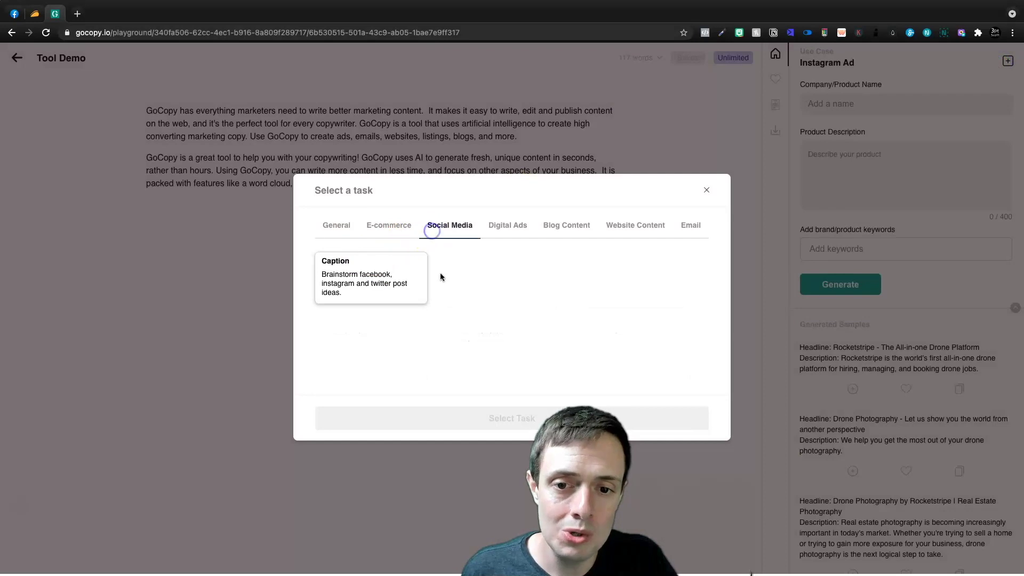
pyautogui.click(386, 289)
pyautogui.click(510, 414)
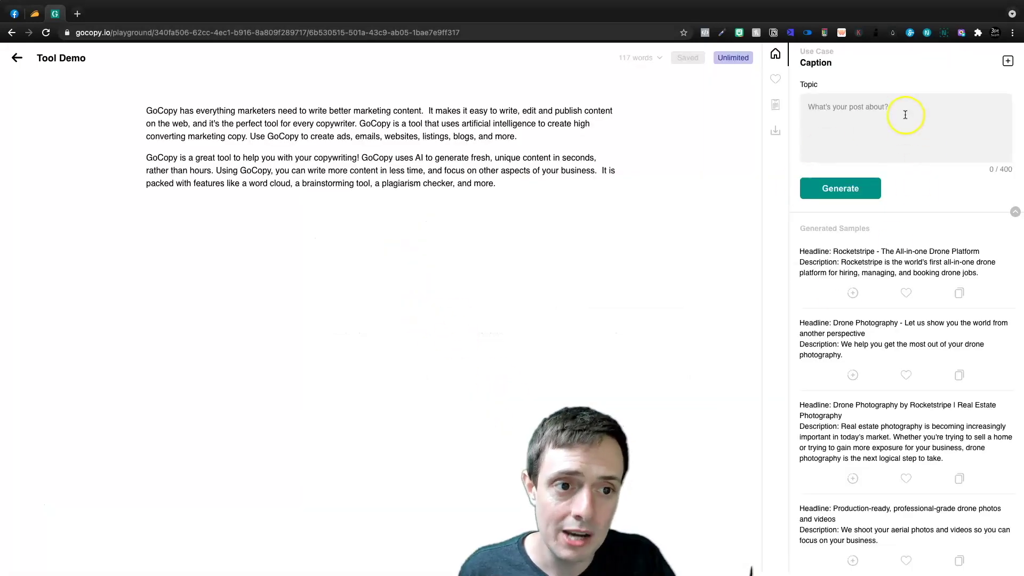
# - Paste 'Drone photography' as the caption topic, generate captions and review the samples
pyautogui.write('Drone photography')
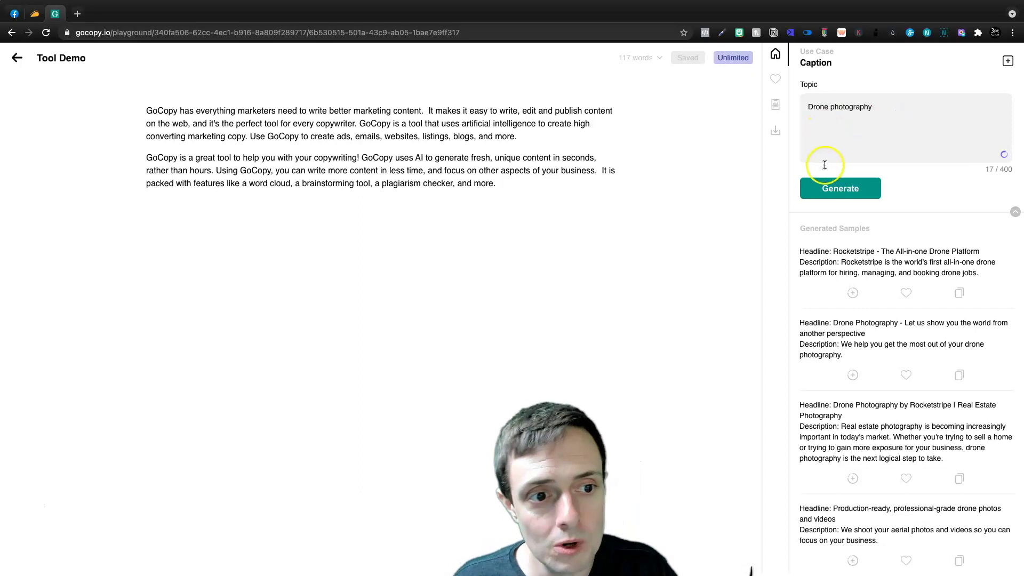
pyautogui.click(828, 187)
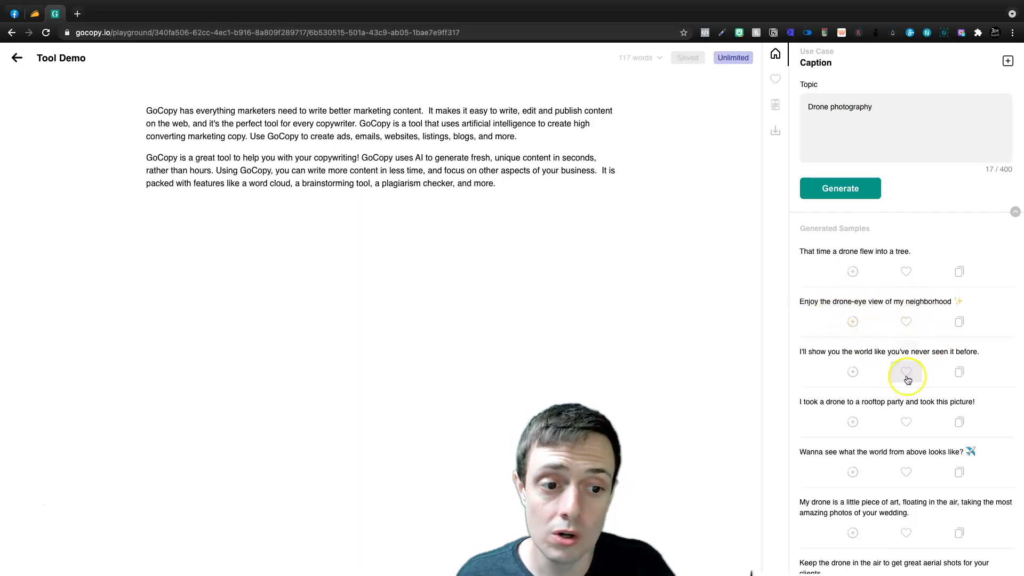
pyautogui.scroll(-3, 896, 397)
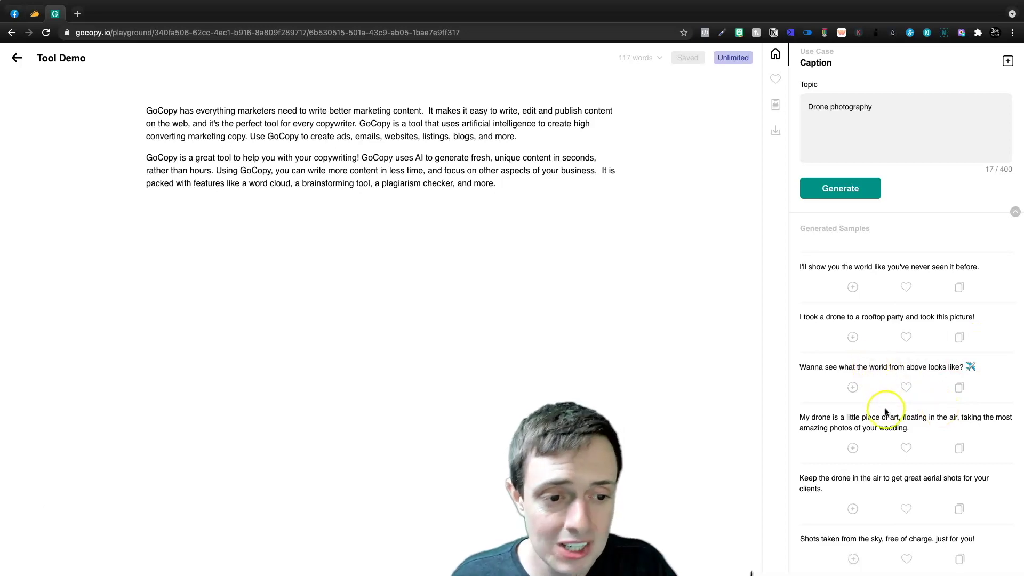
pyautogui.scroll(-1, 875, 411)
pyautogui.scroll(1, 901, 510)
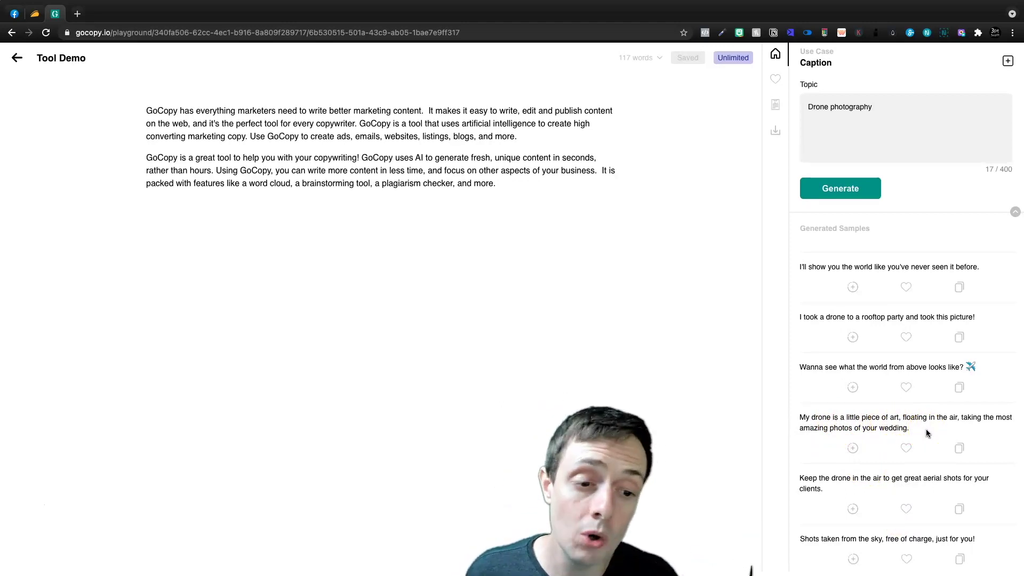
pyautogui.scroll(3, 917, 288)
# - Switch the assistant to the E-commerce Product Description task
pyautogui.click(1008, 60)
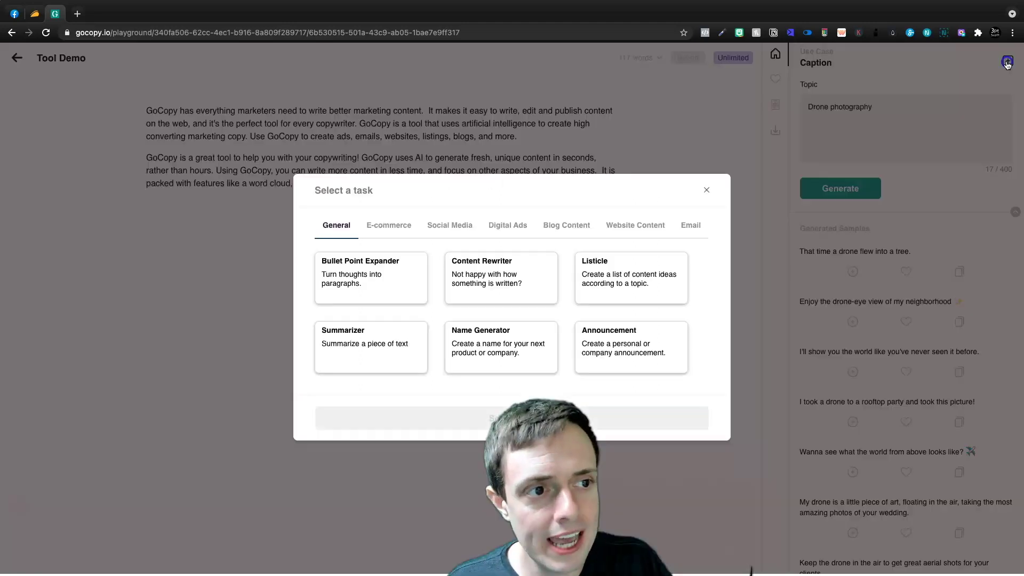
pyautogui.click(392, 226)
pyautogui.click(387, 279)
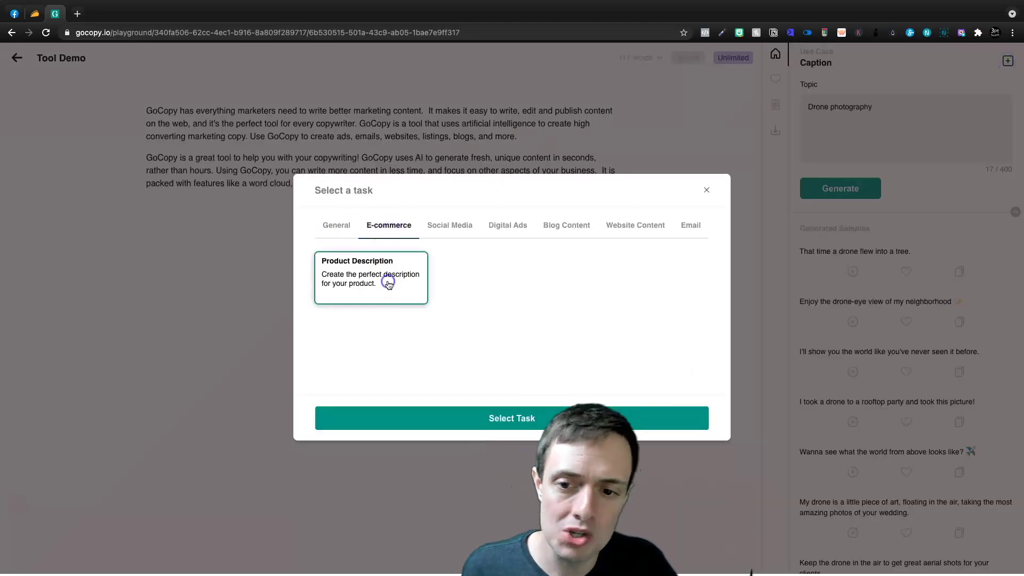
pyautogui.click(510, 417)
# - Enter product 'Suns out Buns Out', description 'bathing suite', keyword 'bikini', and generate descriptions
pyautogui.click(868, 106)
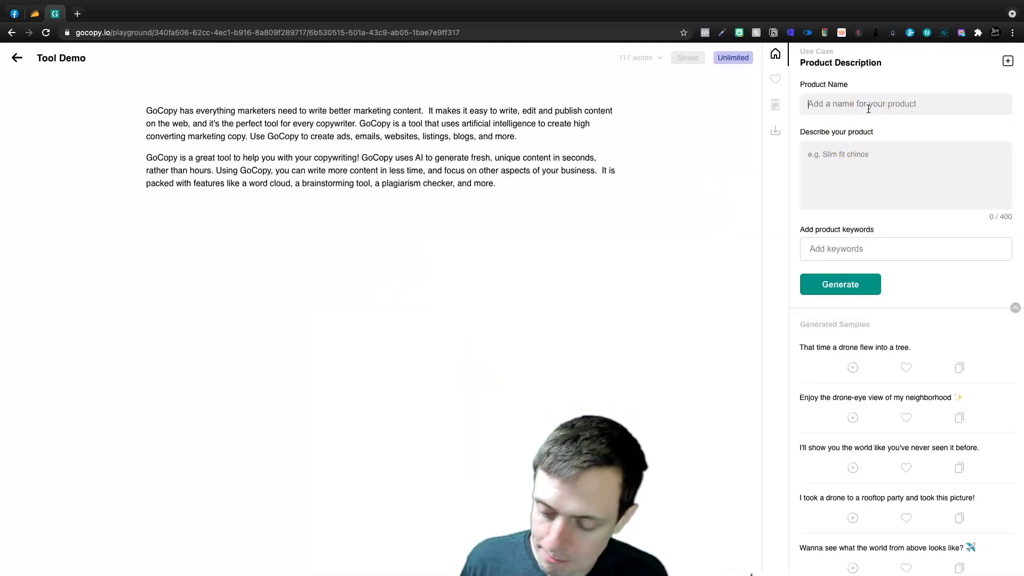
pyautogui.write('Suns out ')
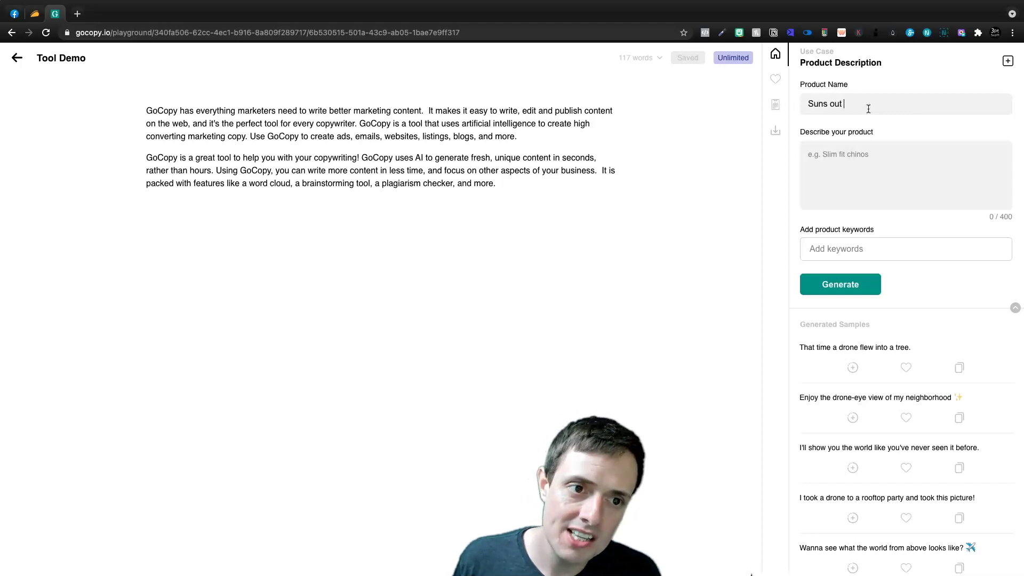
pyautogui.write('Buns Out')
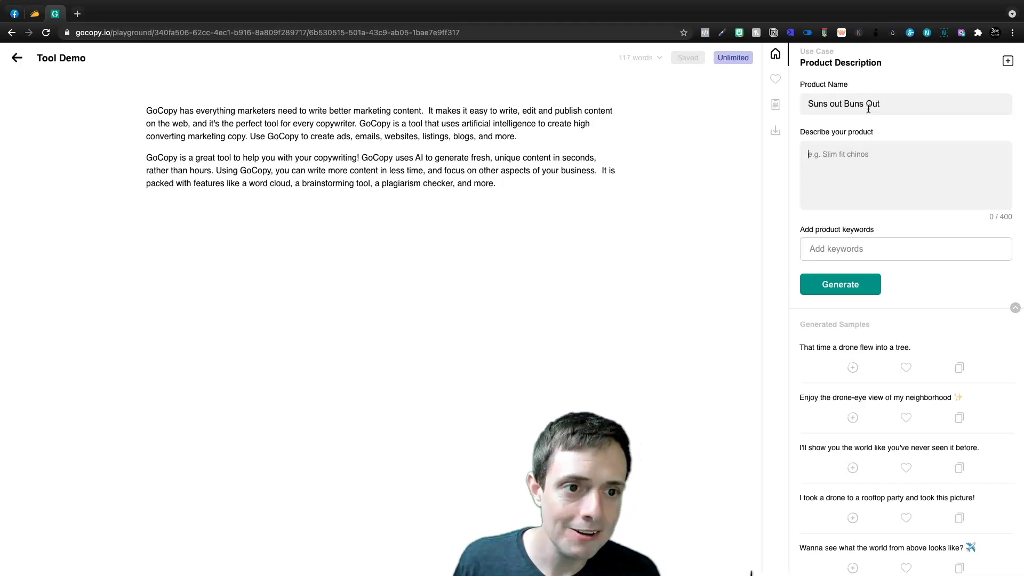
pyautogui.press('Tab')
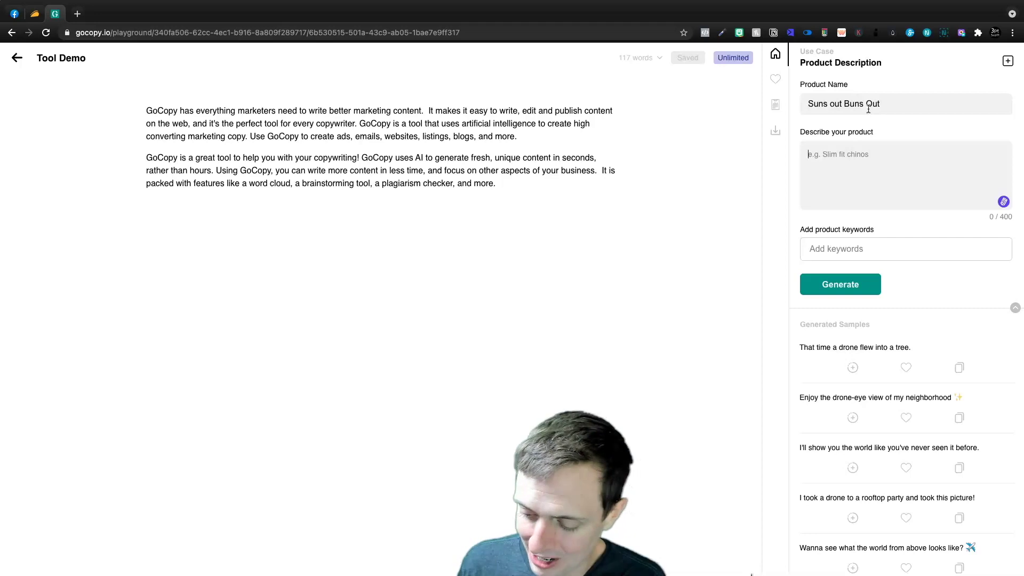
pyautogui.write('bathing suite')
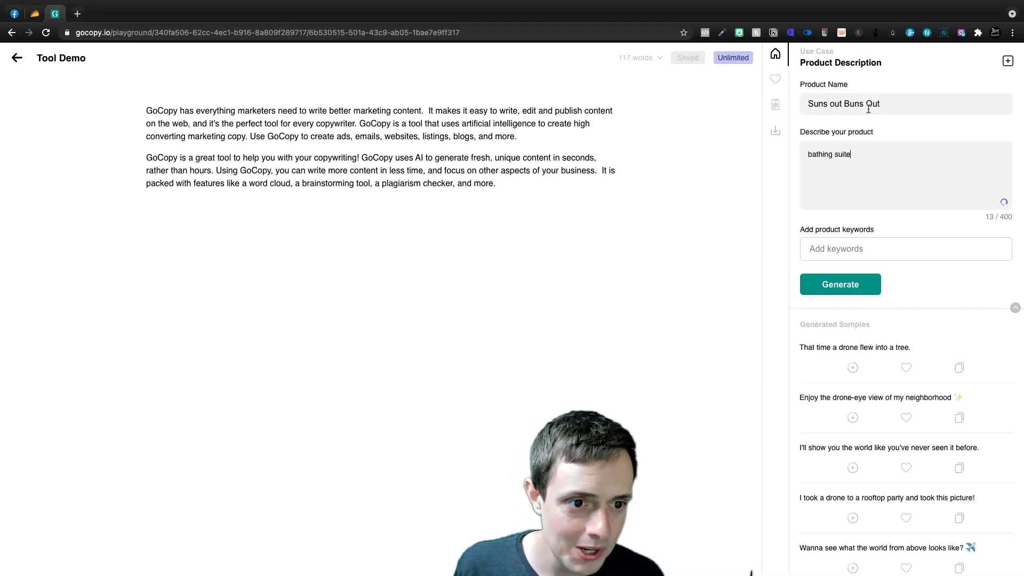
pyautogui.click(864, 243)
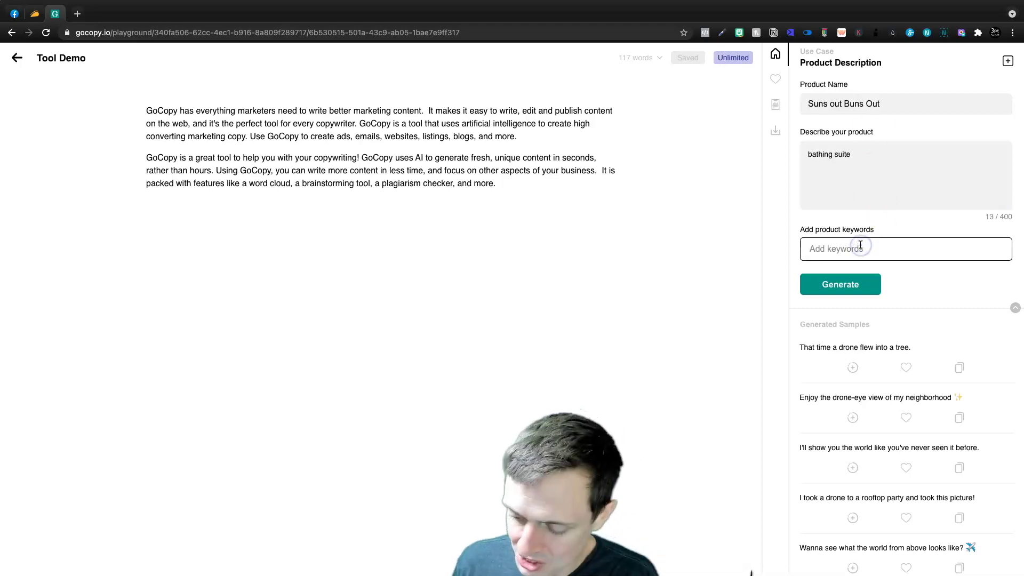
pyautogui.write('bikini')
pyautogui.press('Return')
pyautogui.click(844, 290)
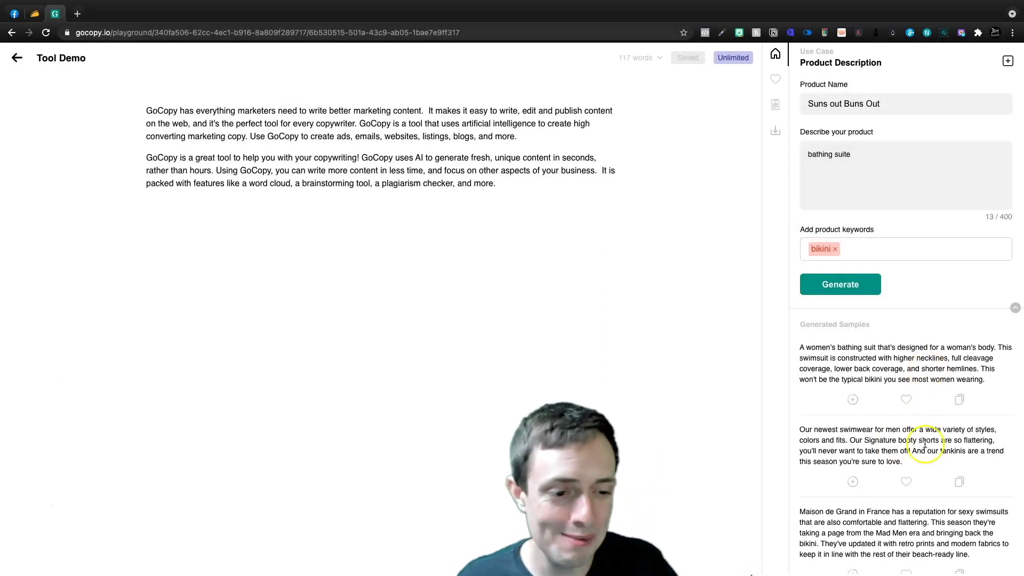
pyautogui.scroll(-2, 924, 443)
pyautogui.scroll(-2, 926, 446)
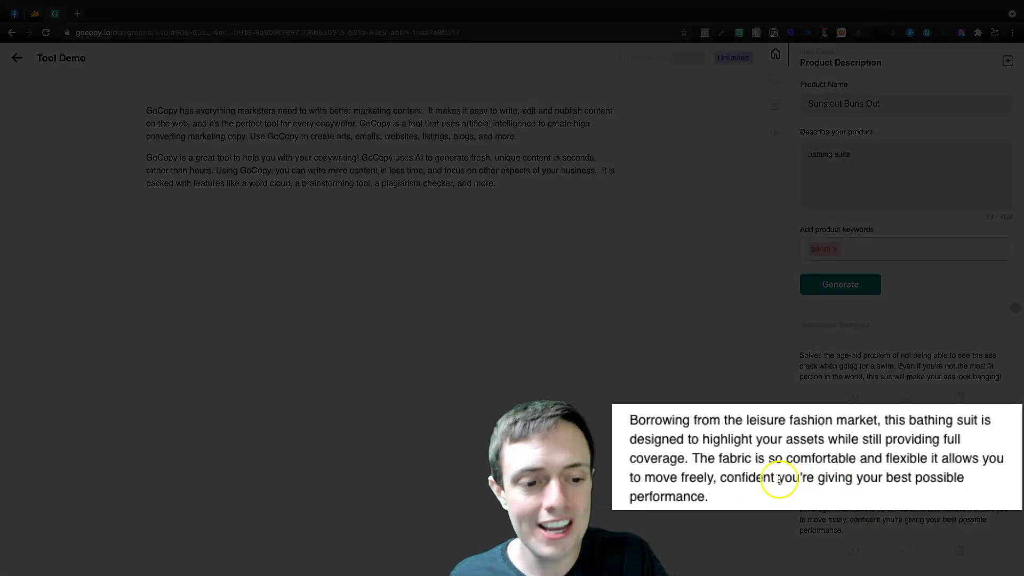
pyautogui.moveTo(881, 527); pyautogui.dragTo(820, 488)
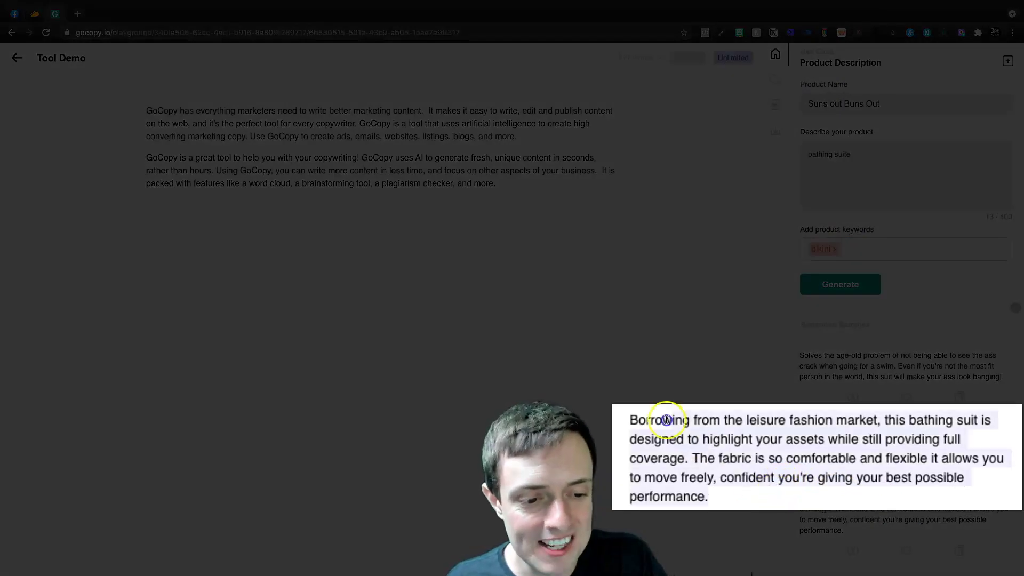
pyautogui.click(626, 412)
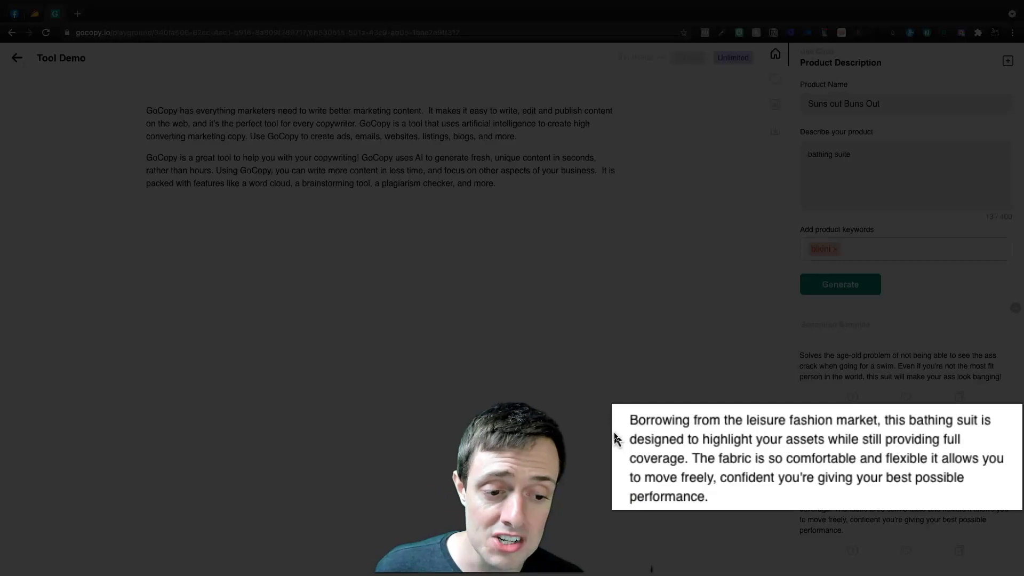
pyautogui.click(614, 435)
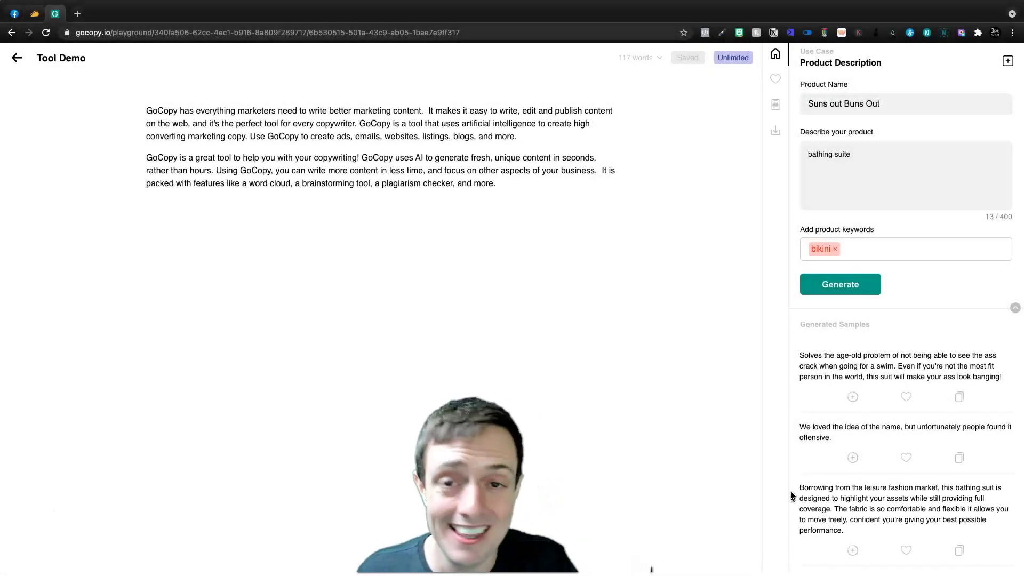
# - Switch the assistant to the Blog Content > Blog Intro task
pyautogui.click(1006, 63)
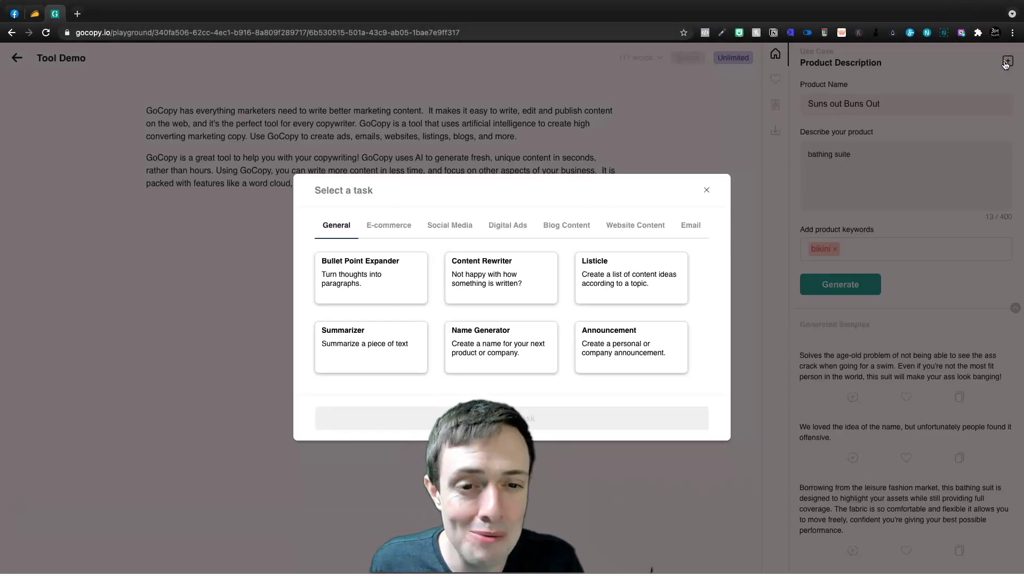
pyautogui.click(570, 229)
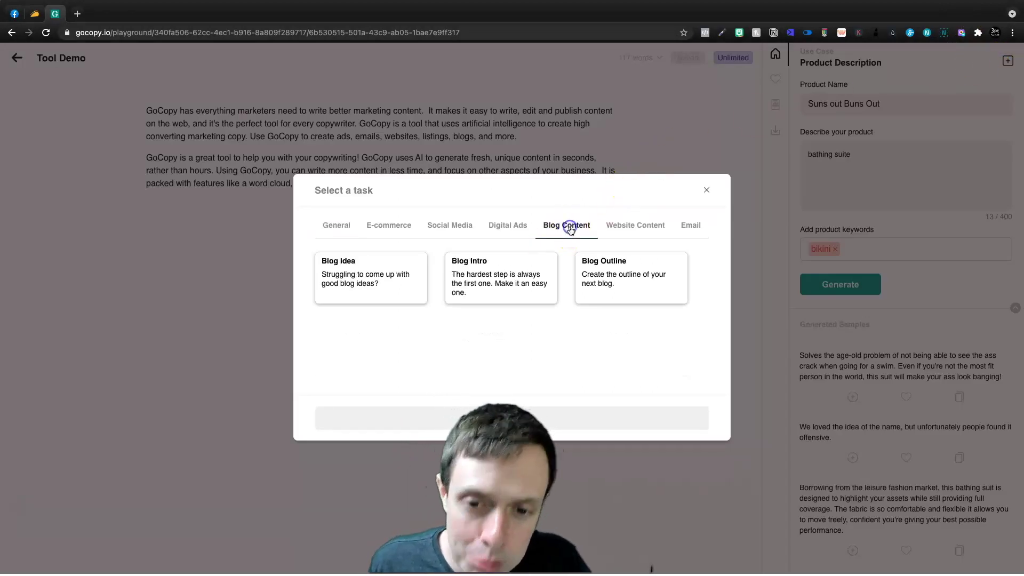
pyautogui.click(502, 287)
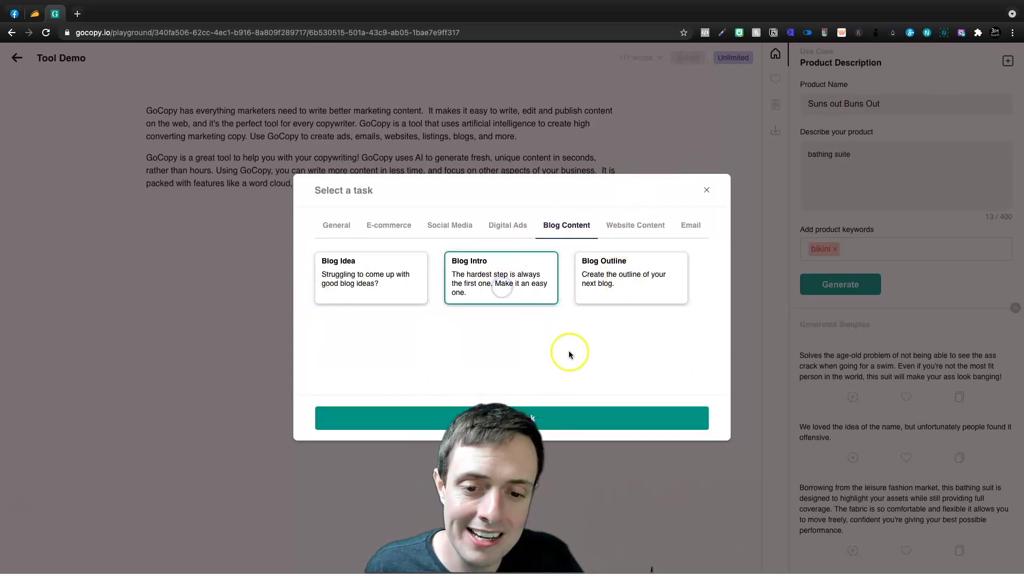
pyautogui.click(522, 414)
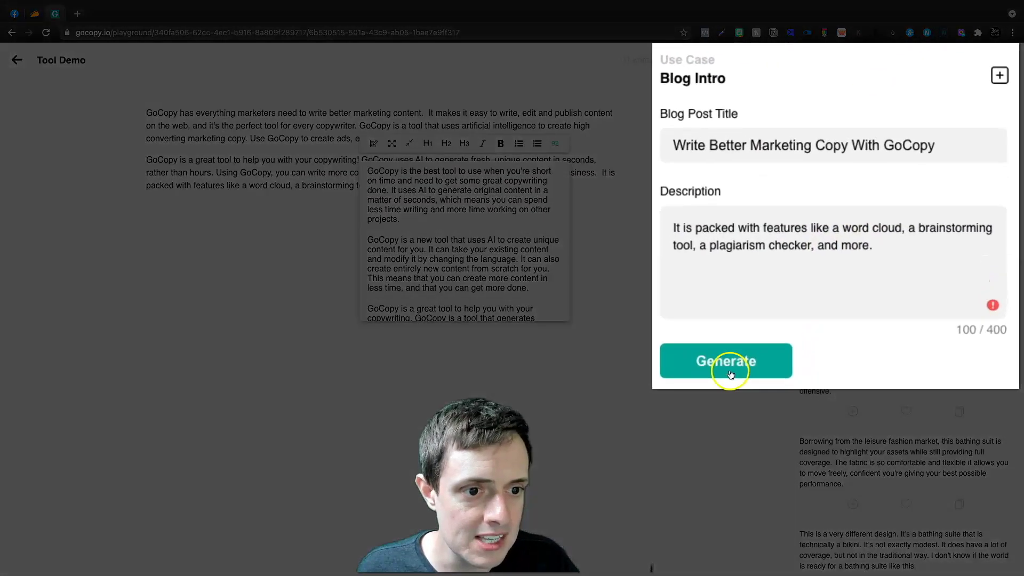
# - Generate intros for 'Write Better Marketing Copy With GoCopy' and add the 'For writers and marketers…' intro
pyautogui.click(730, 373)
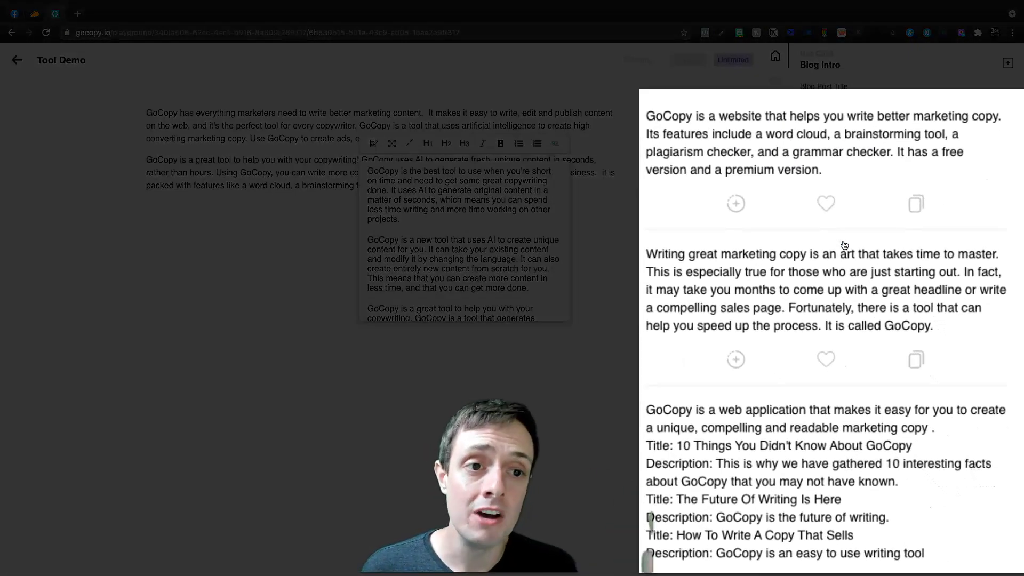
pyautogui.scroll(-2, 865, 272)
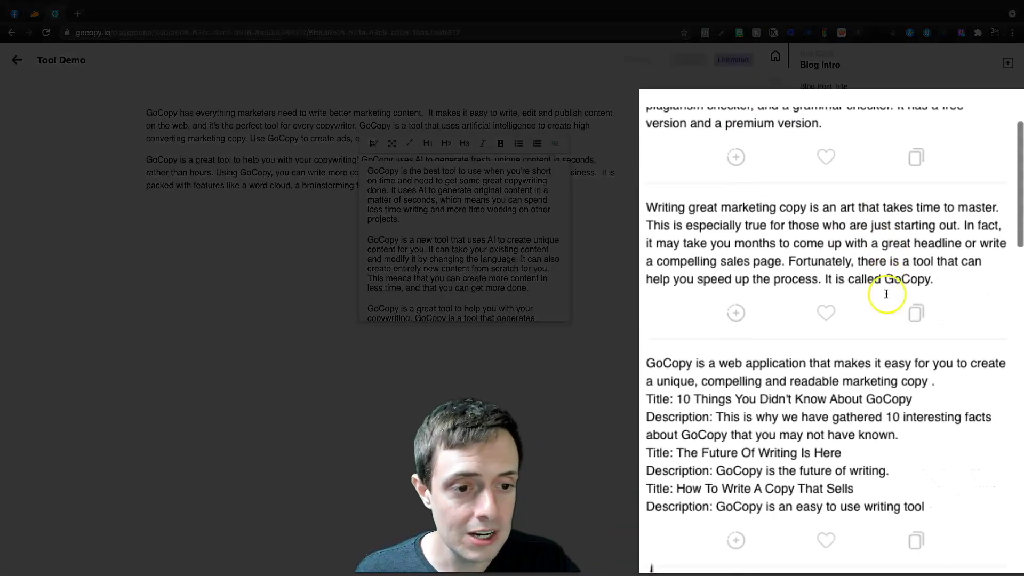
pyautogui.scroll(2, 887, 293)
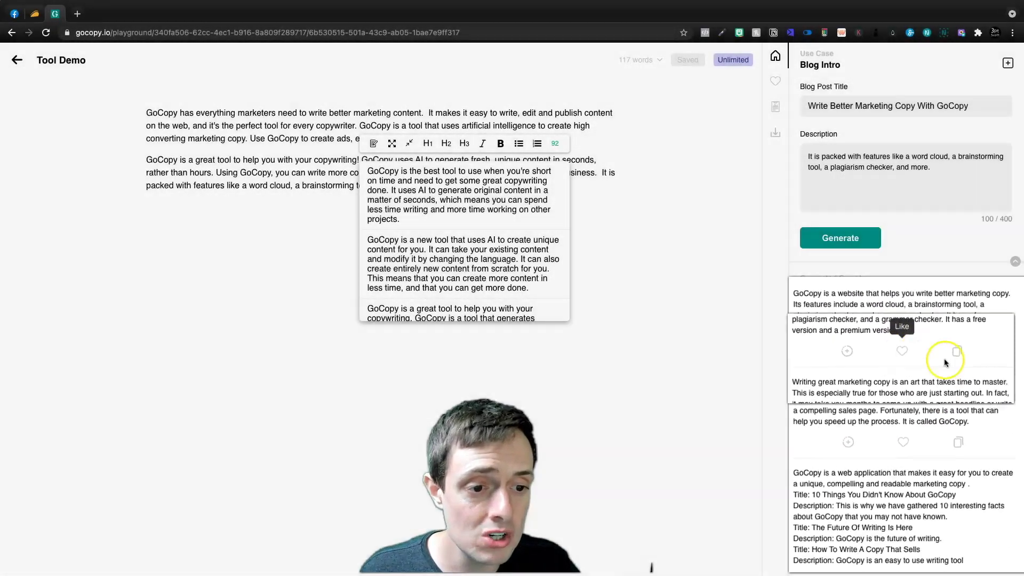
pyautogui.scroll(-3, 944, 359)
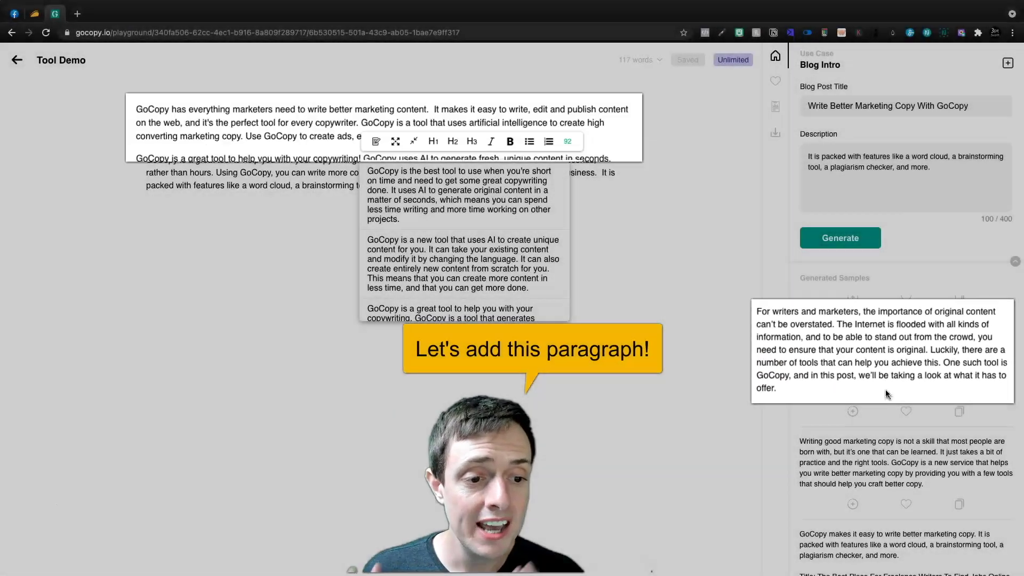
pyautogui.click(336, 94)
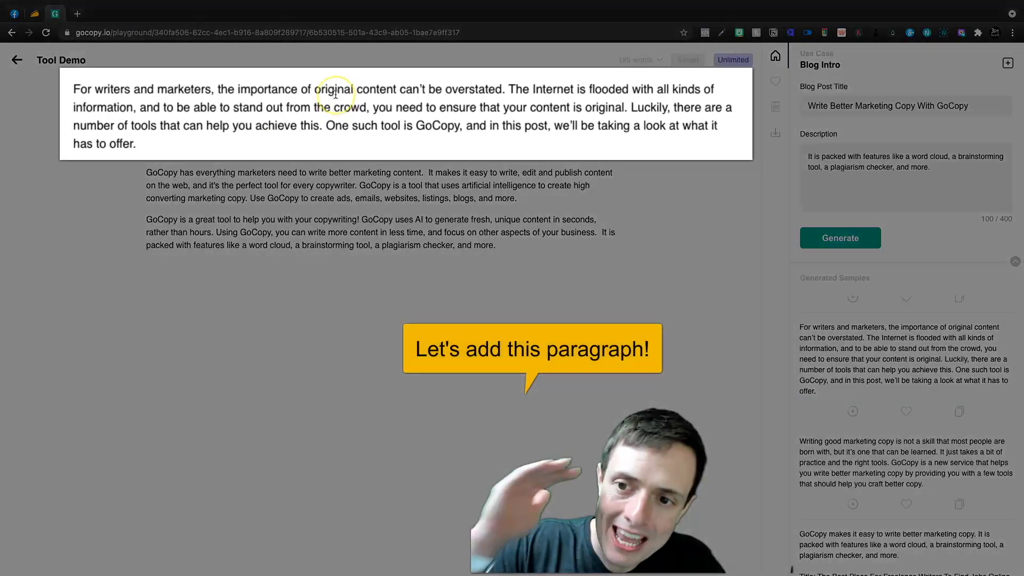
# - Switch the assistant to the Blog Outline task and generate outlines from the GoCopy description
pyautogui.click(876, 90)
pyautogui.click(566, 224)
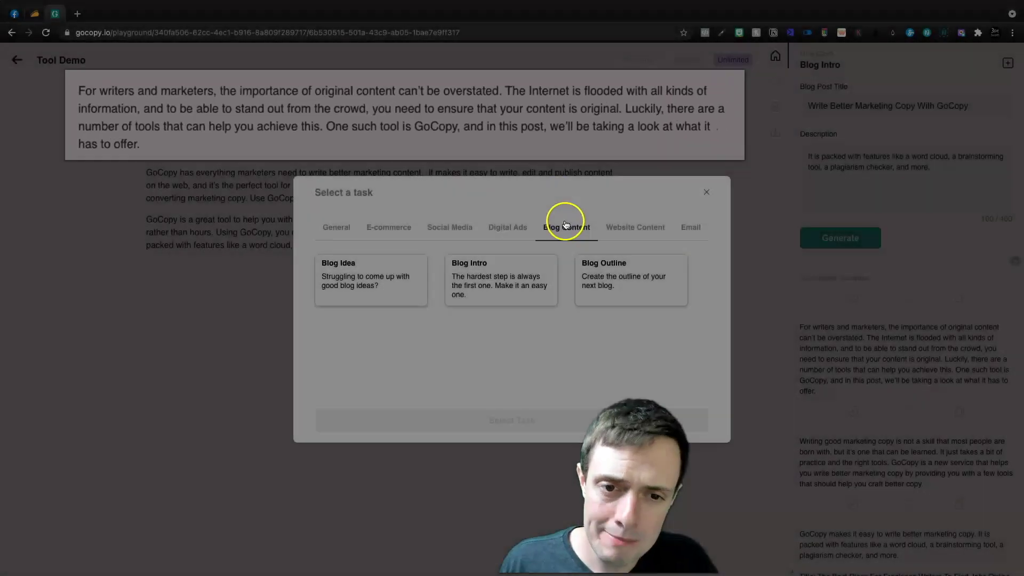
pyautogui.click(623, 276)
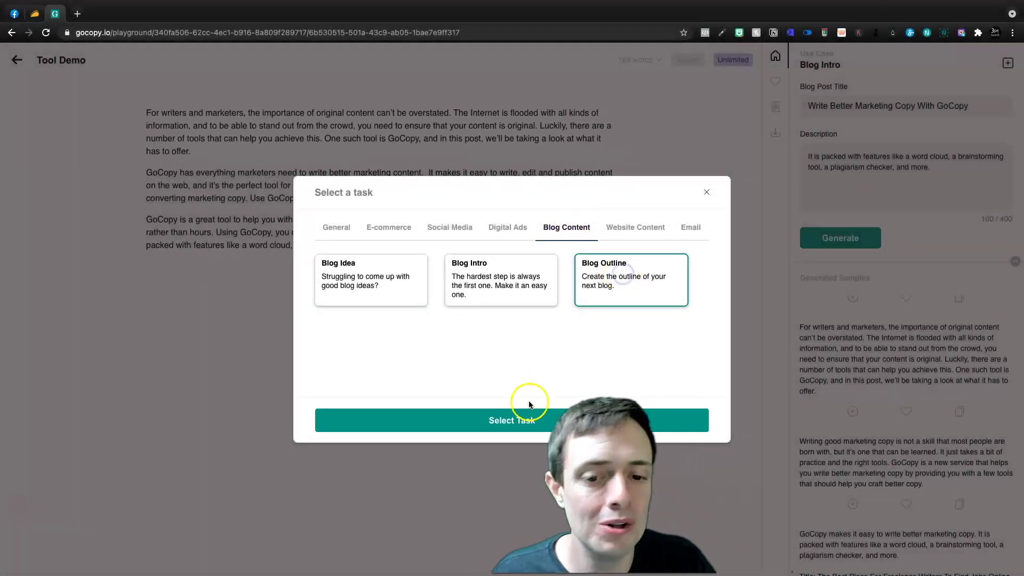
pyautogui.click(525, 421)
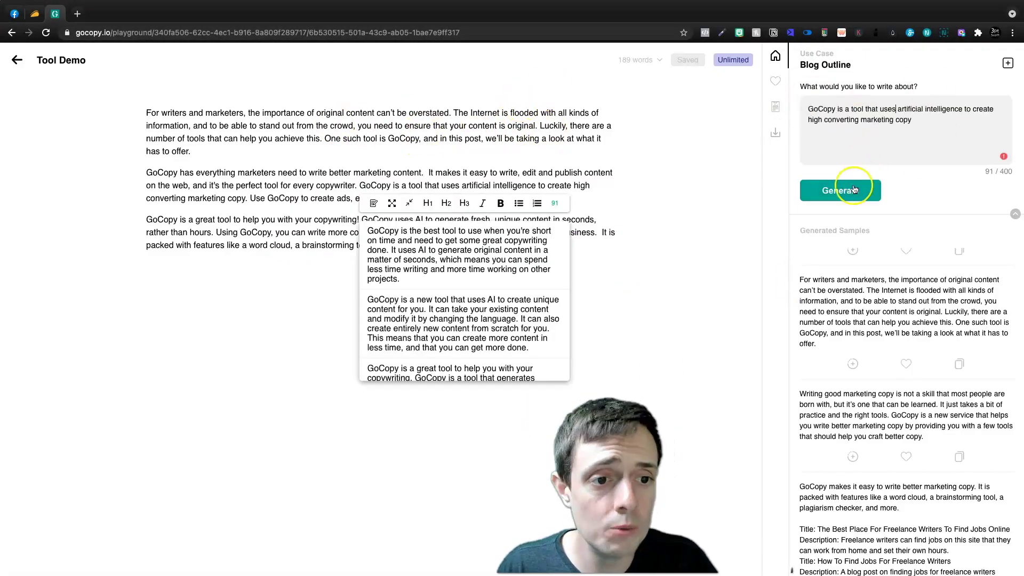
pyautogui.click(848, 192)
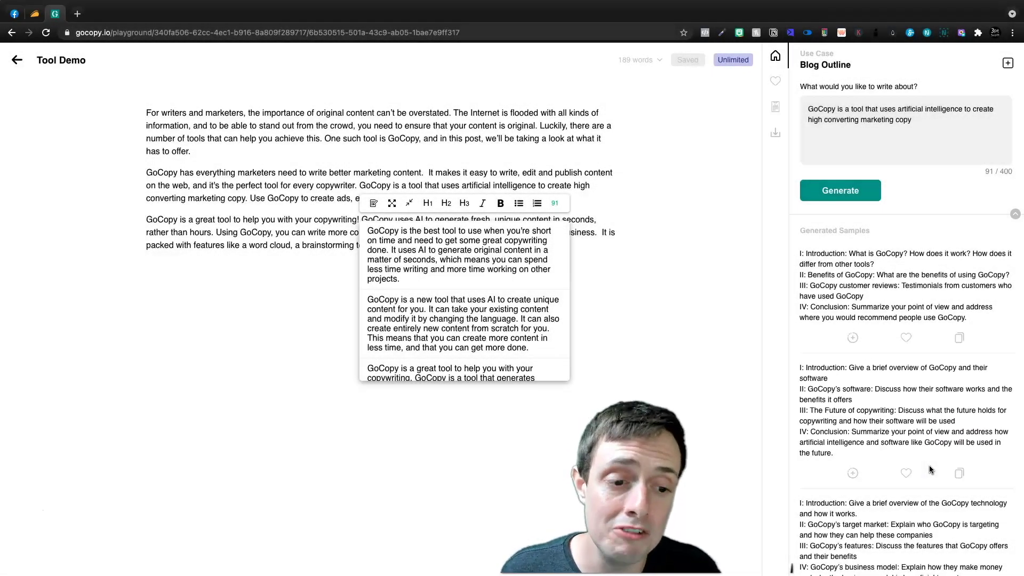
# - Paste the second four-part outline at the top of the draft, above the intro
pyautogui.moveTo(894, 458); pyautogui.dragTo(796, 367)
pyautogui.press('super+c')
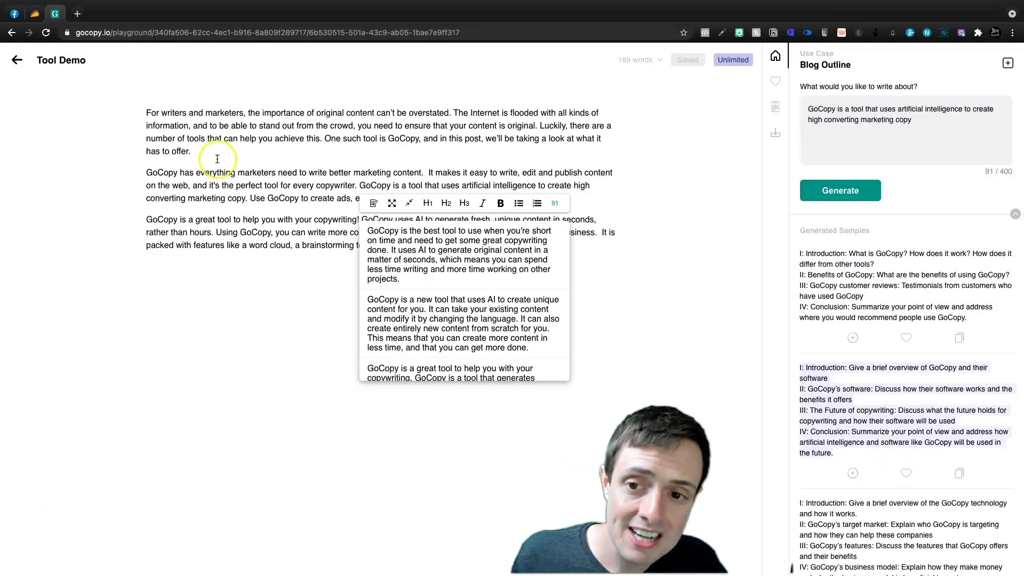
pyautogui.click(151, 115)
pyautogui.press('Return')
pyautogui.press('Return')
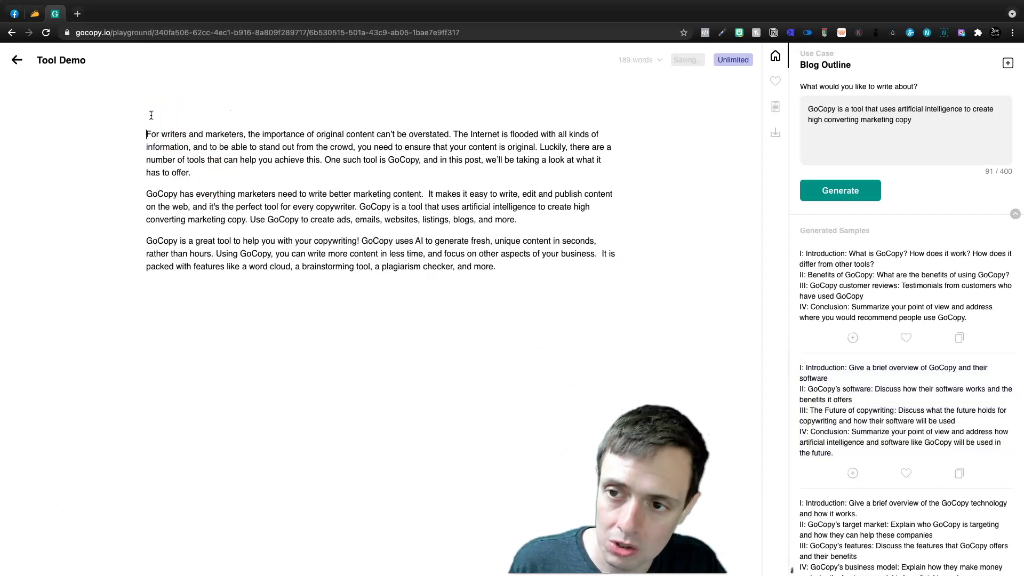
pyautogui.click(166, 105)
pyautogui.press('super+v')
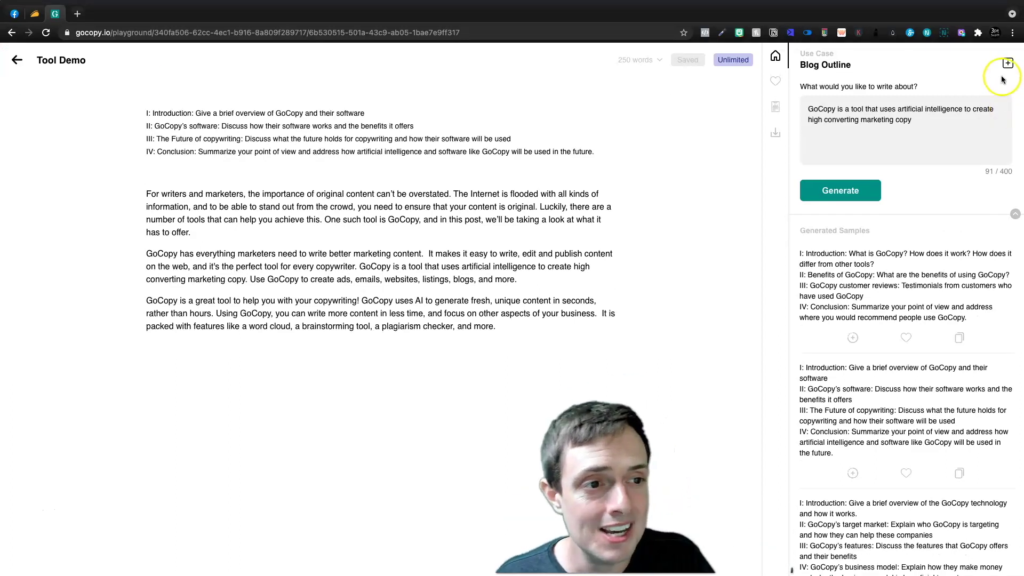
# - Favourite and copy the 'Generate marketing copy that sells with a click of a button' website sample
pyautogui.click(1007, 64)
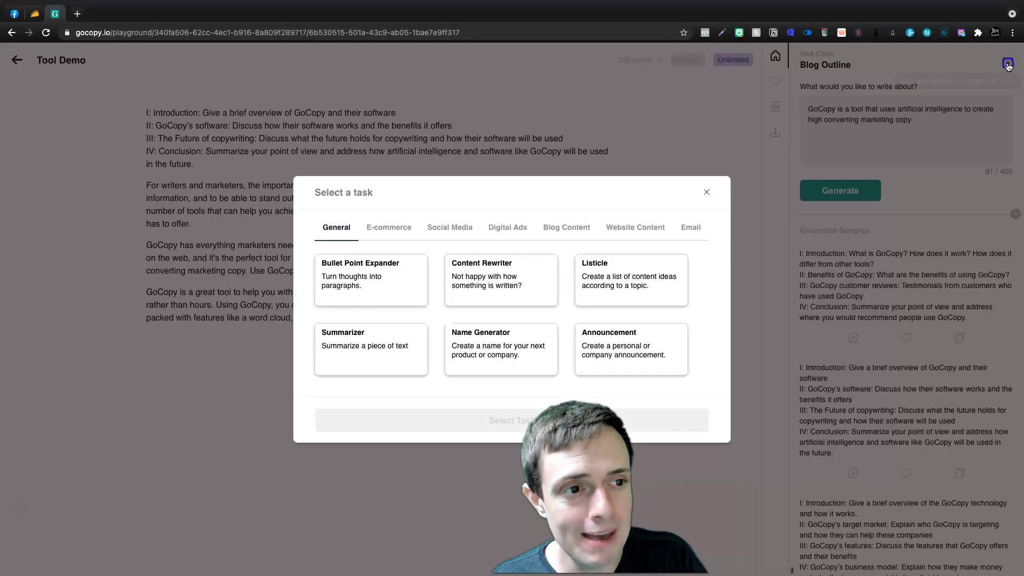
pyautogui.click(650, 230)
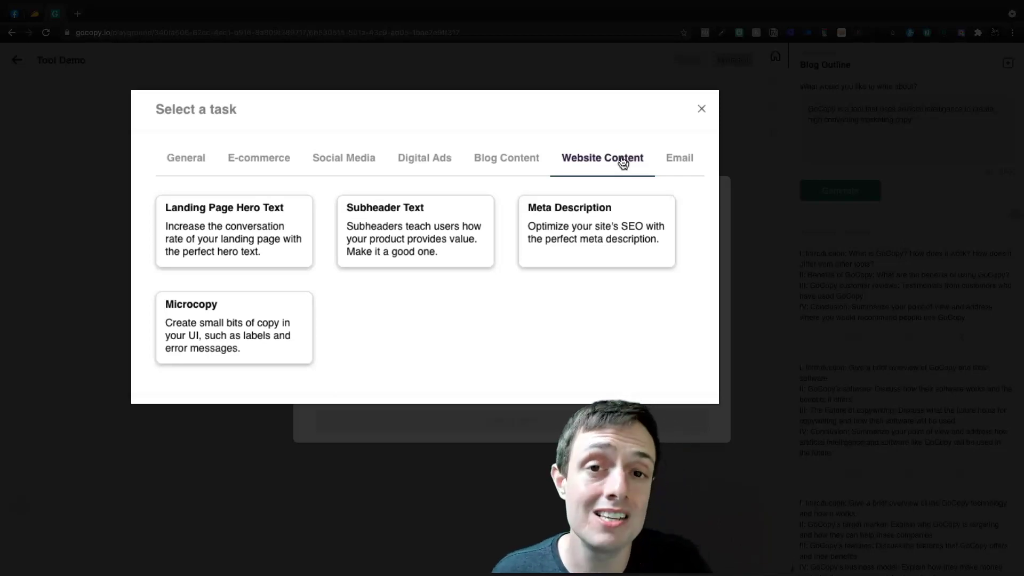
pyautogui.click(537, 250)
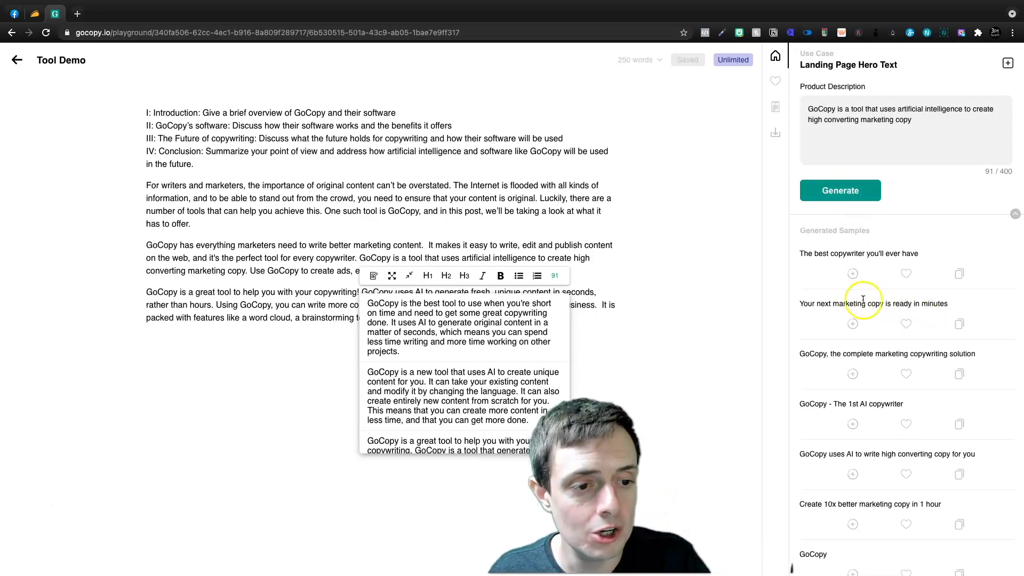
pyautogui.click(918, 309)
pyautogui.scroll(-1, 899, 350)
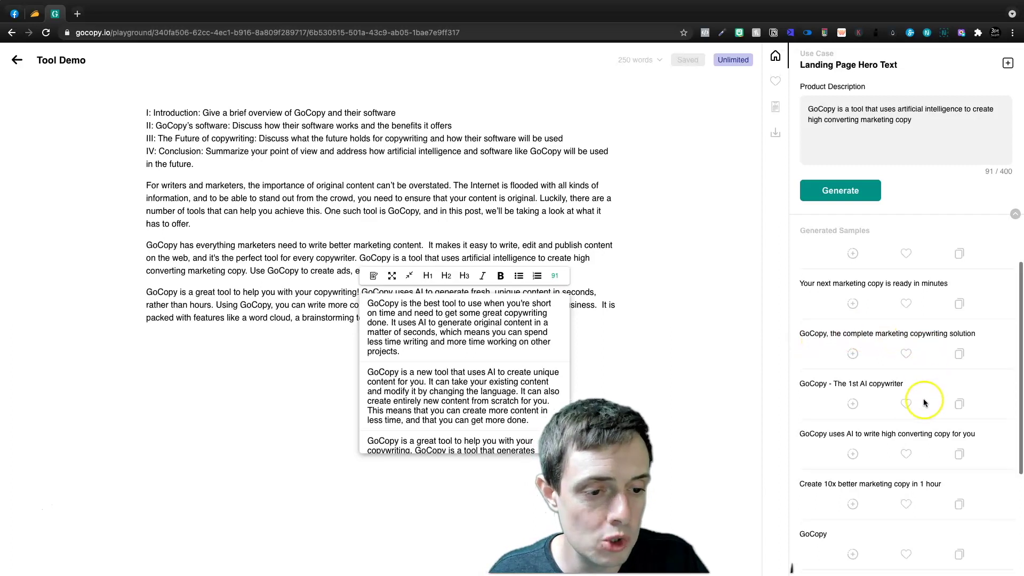
pyautogui.scroll(-3, 924, 398)
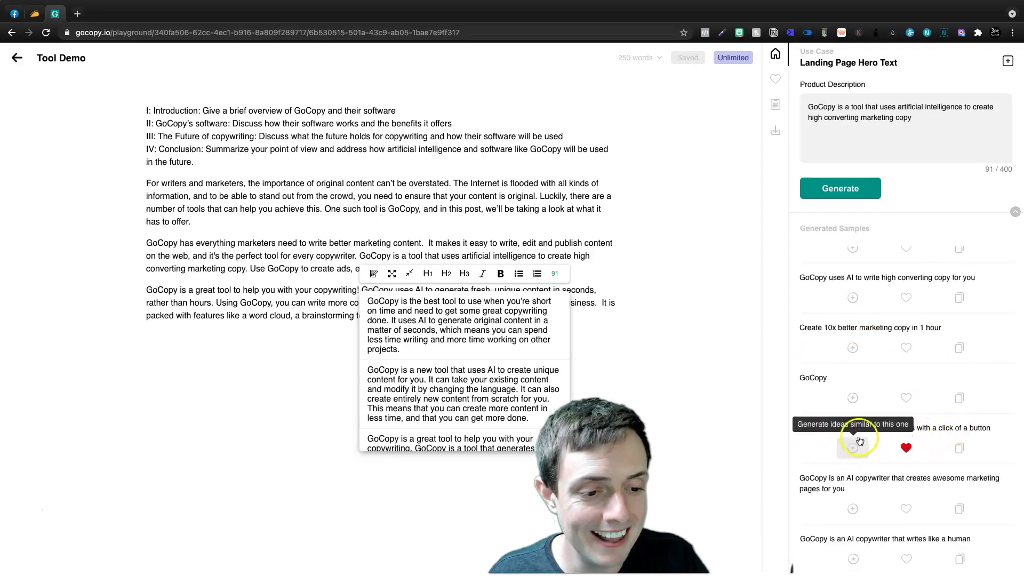
pyautogui.click(907, 448)
pyautogui.click(960, 448)
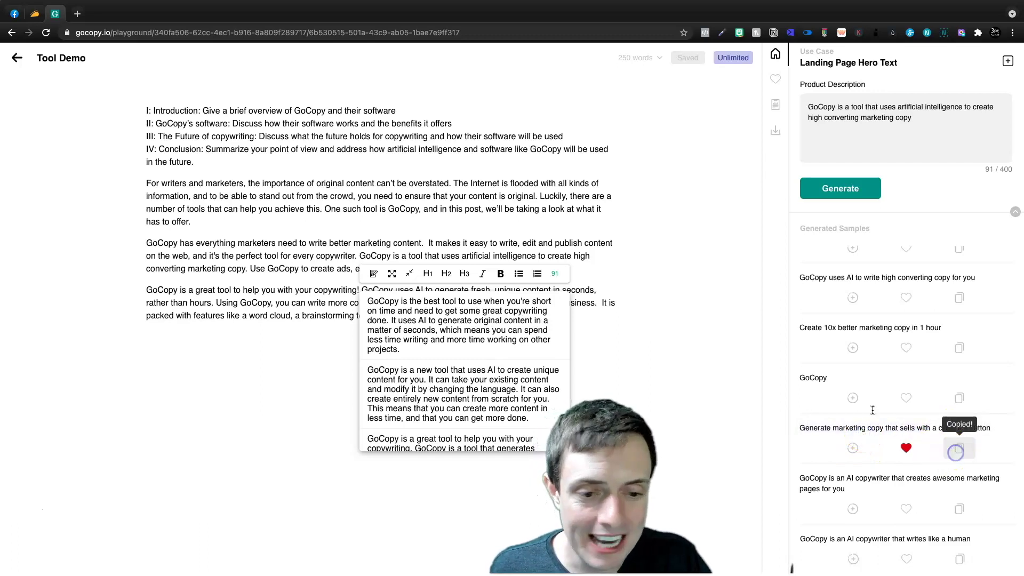
# - Paste the sample below the outline, make it H2, and move it below the first paragraph
pyautogui.click(236, 157)
pyautogui.click(237, 163)
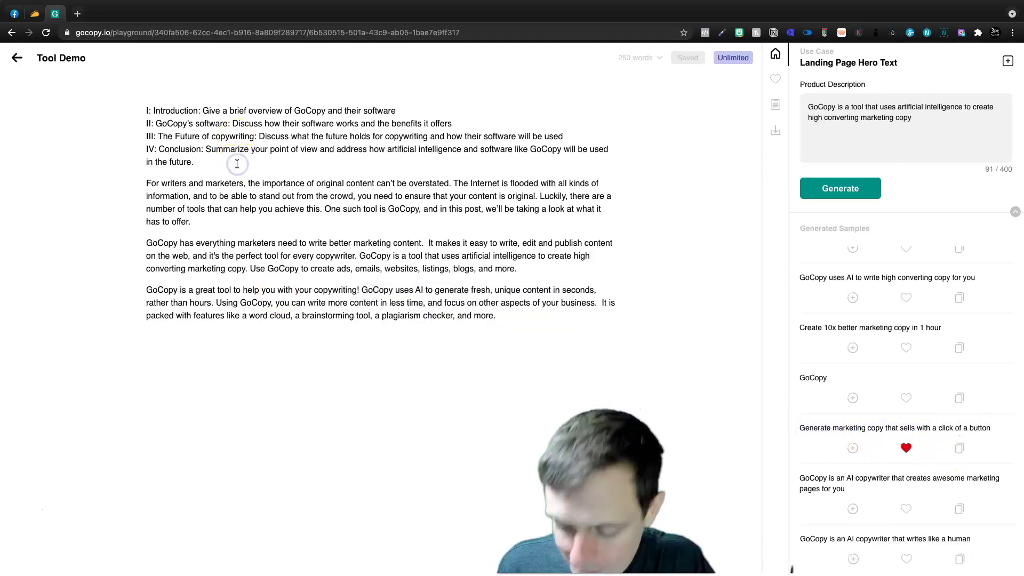
pyautogui.press('Return')
pyautogui.press('super+v')
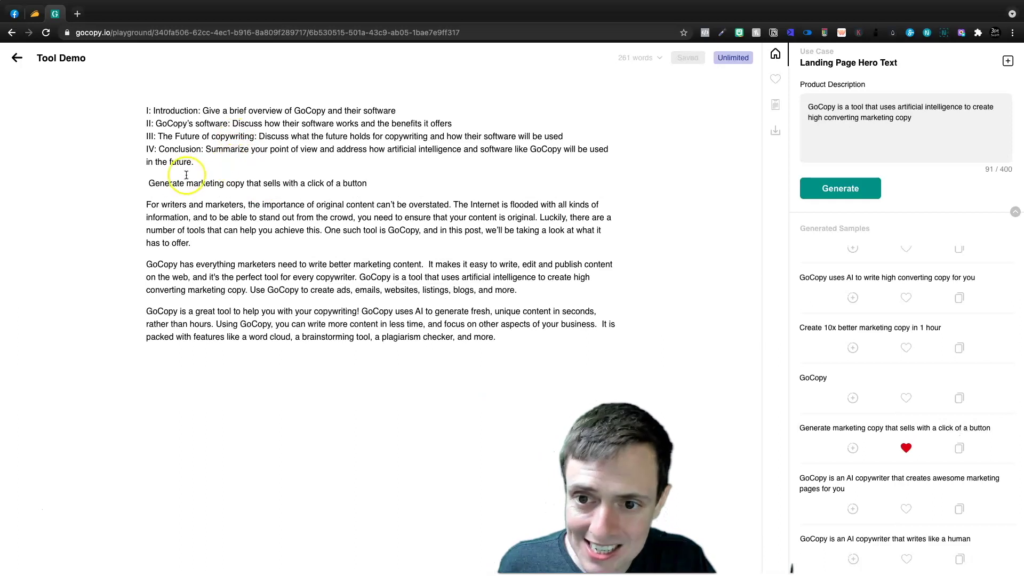
pyautogui.tripleClick(185, 184)
pyautogui.click(215, 199)
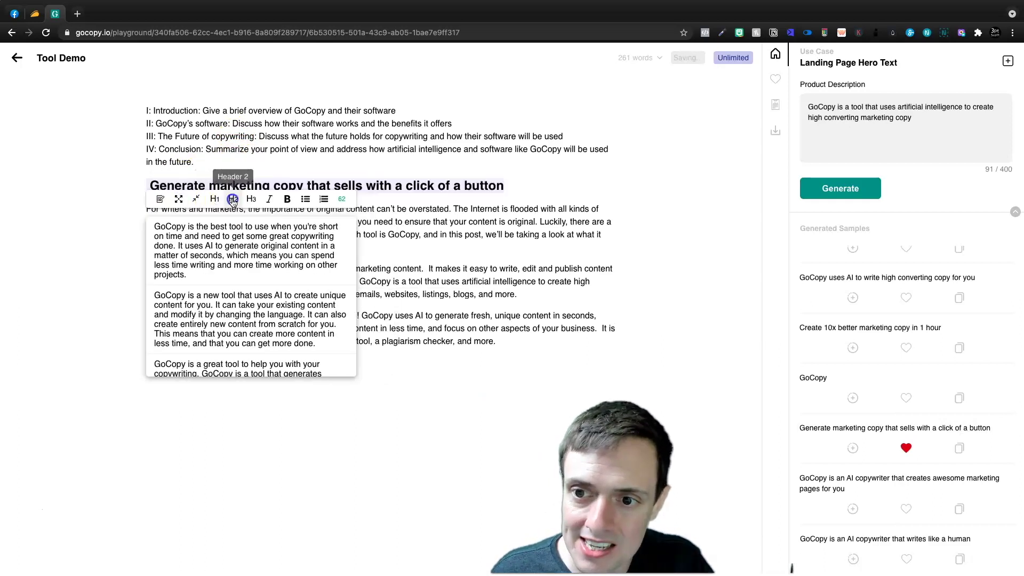
pyautogui.moveTo(169, 183); pyautogui.dragTo(187, 257)
pyautogui.scroll(5, 955, 414)
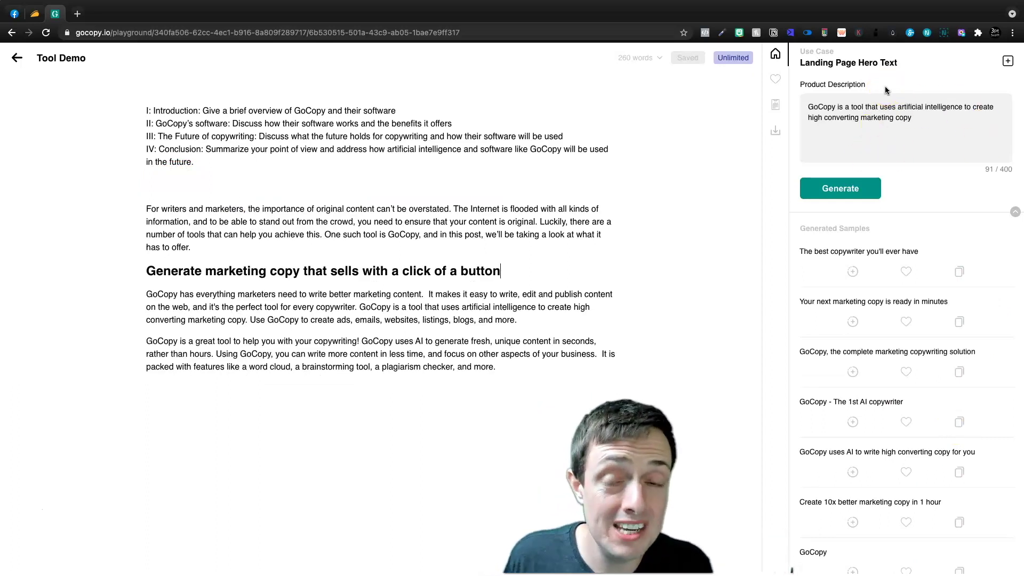
# - Select Subheader Text under Website Content as the assistant's writing task
pyautogui.click(1008, 61)
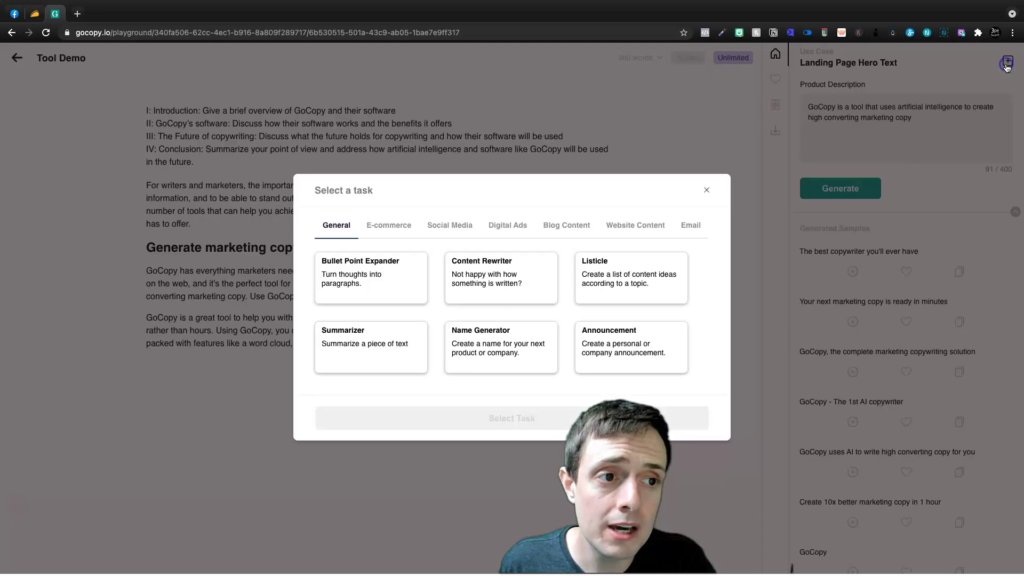
pyautogui.click(448, 265)
pyautogui.click(652, 226)
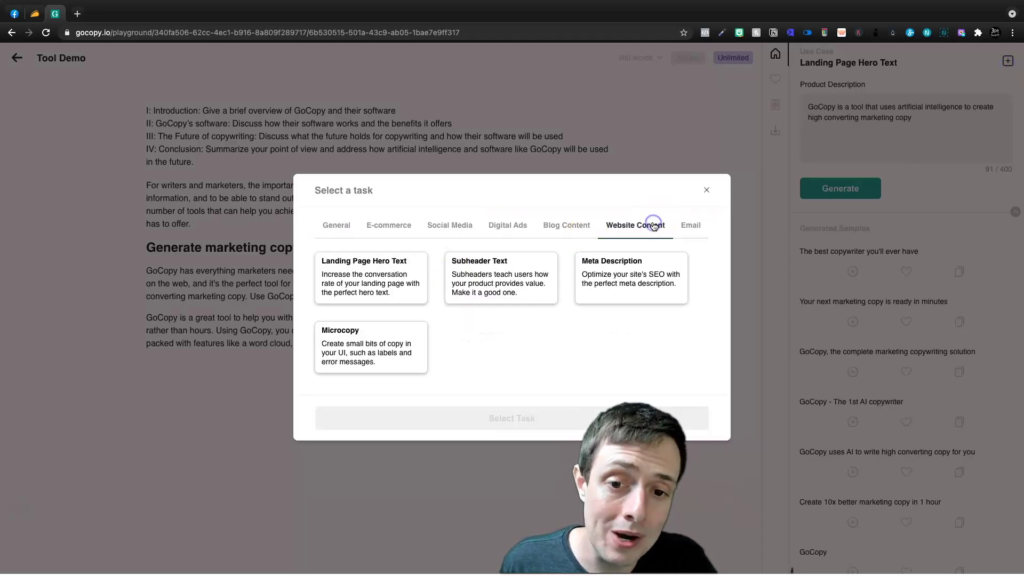
pyautogui.click(549, 262)
pyautogui.click(503, 418)
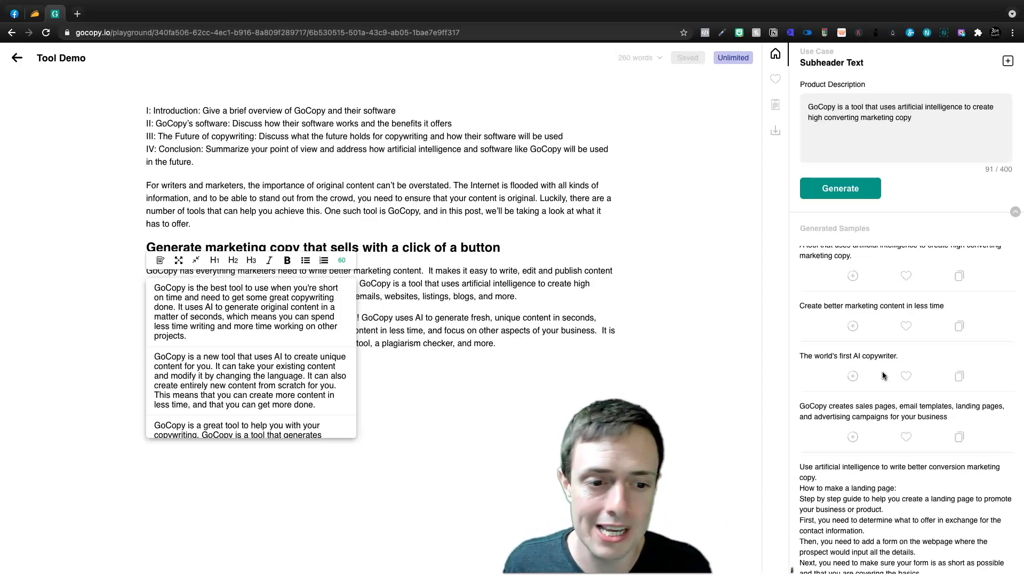
pyautogui.scroll(-2, 883, 372)
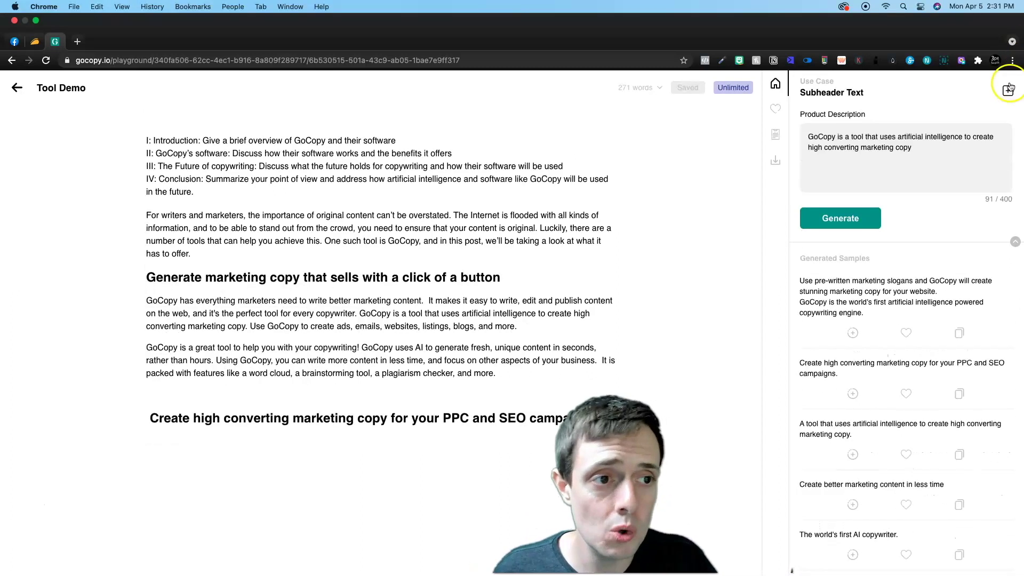
pyautogui.click(1008, 61)
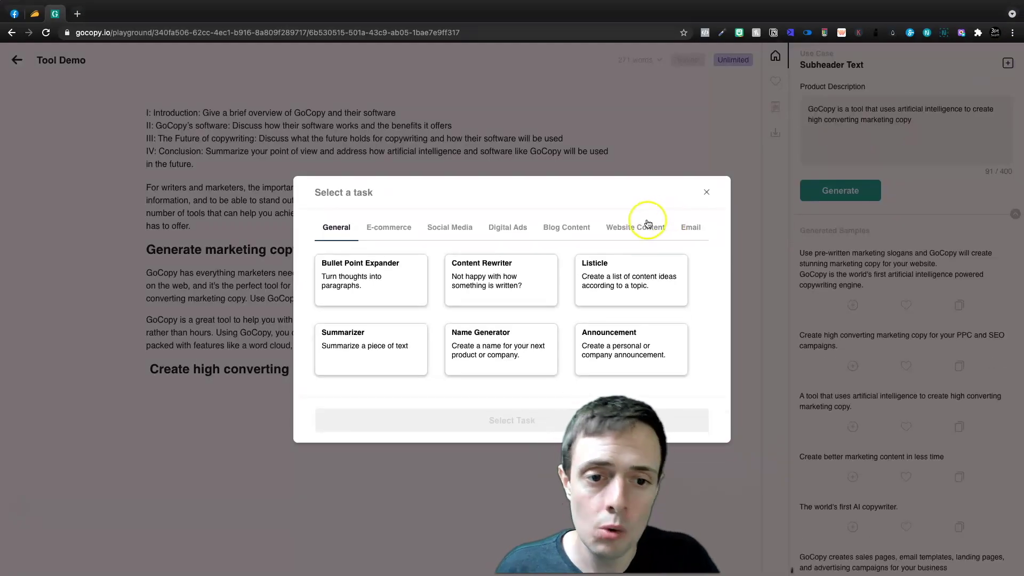
# - Switch to Email Subject Line and generate title ideas from the copied intro paragraph
pyautogui.click(696, 242)
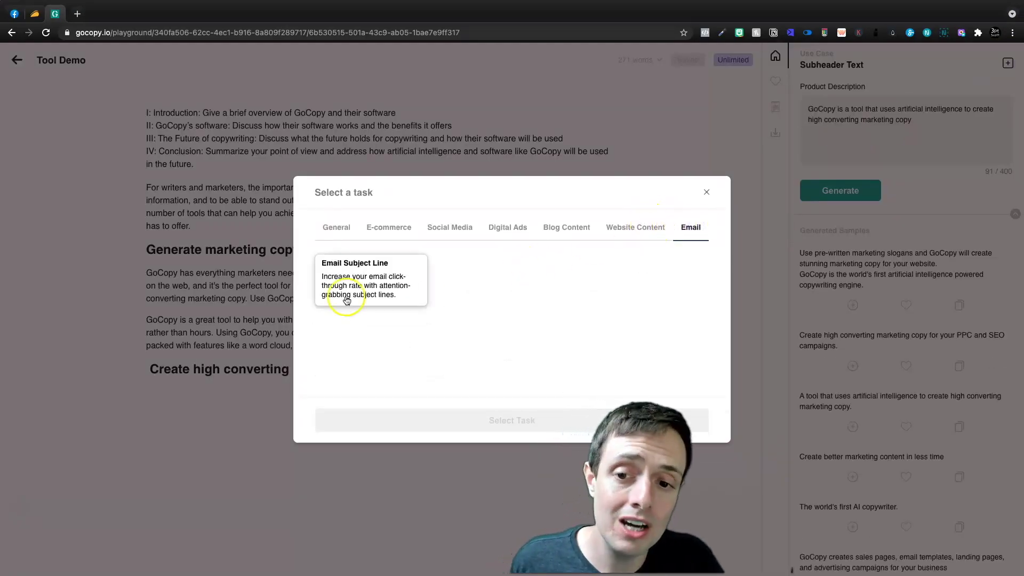
pyautogui.click(373, 281)
pyautogui.click(498, 419)
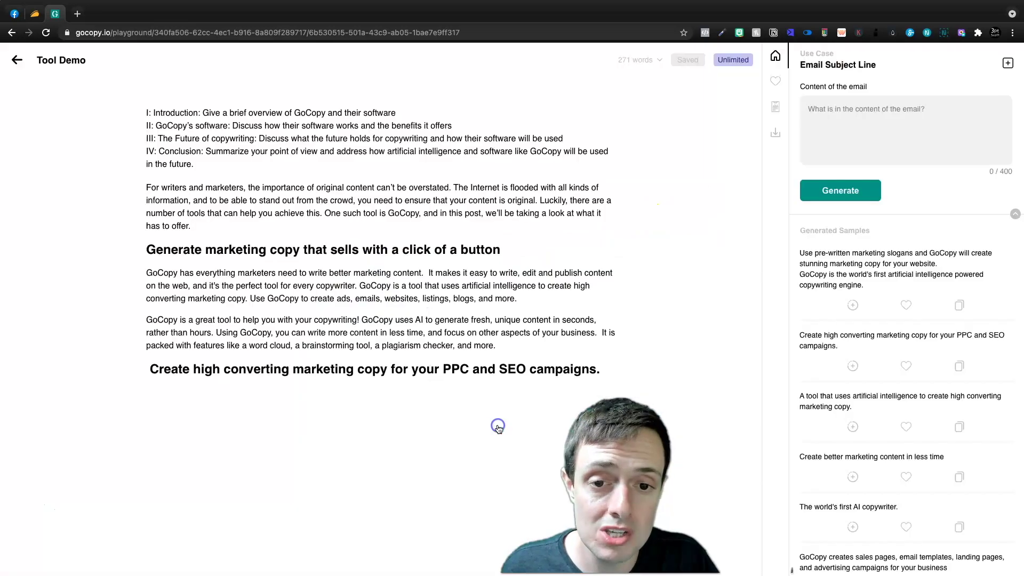
pyautogui.click(899, 131)
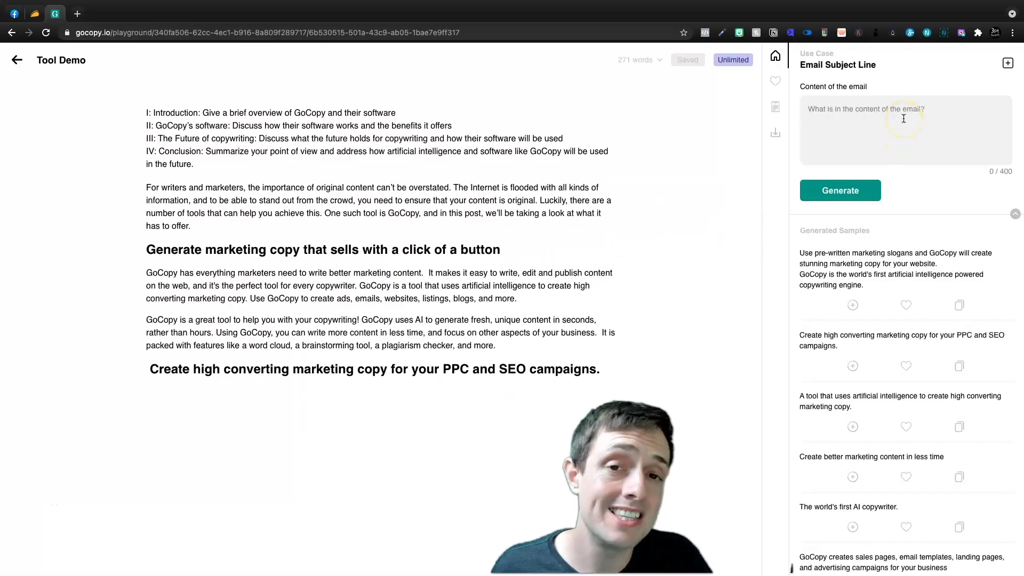
pyautogui.tripleClick(185, 205)
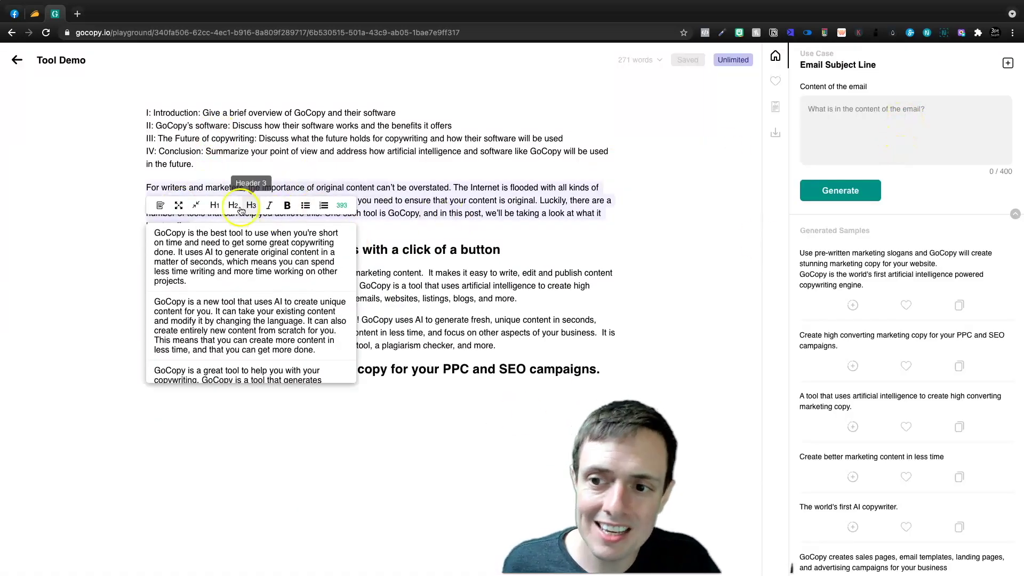
pyautogui.press('super+c')
pyautogui.click(860, 113)
pyautogui.press('super+v')
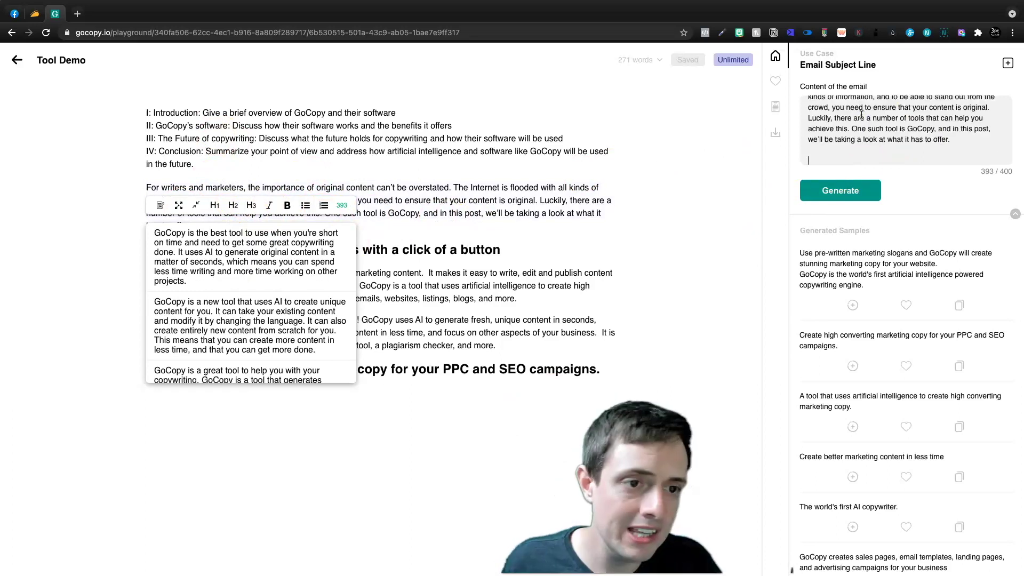
pyautogui.click(842, 192)
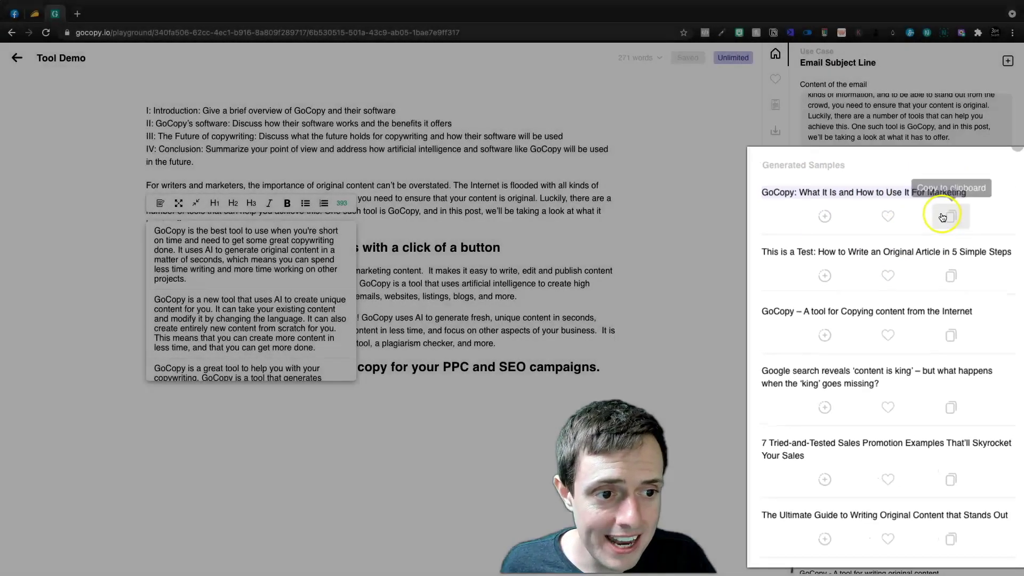
# - Insert 'GoCopy: What It Is and How to Use It For Marketing' below the outline as H1
pyautogui.click(959, 271)
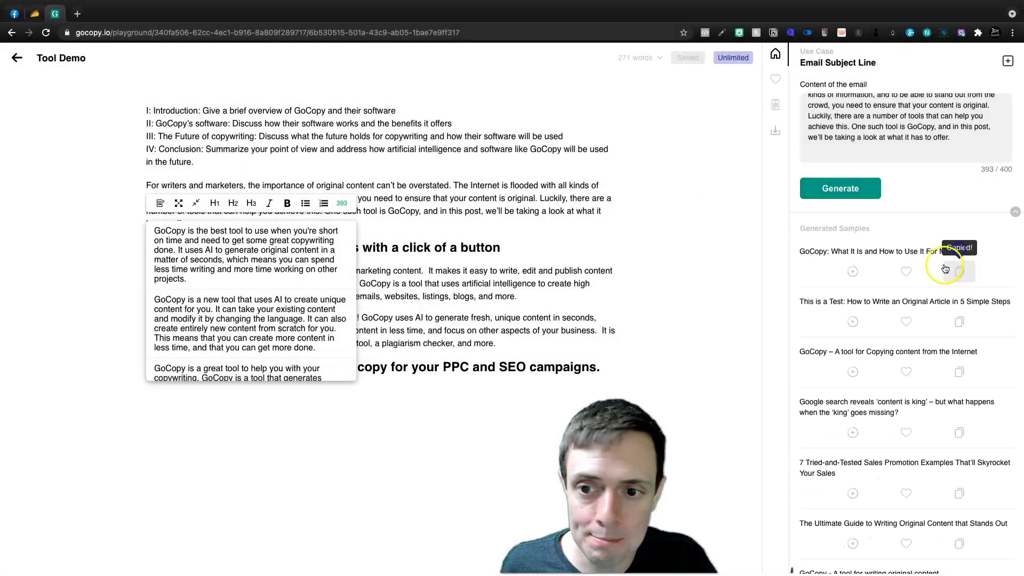
pyautogui.click(232, 166)
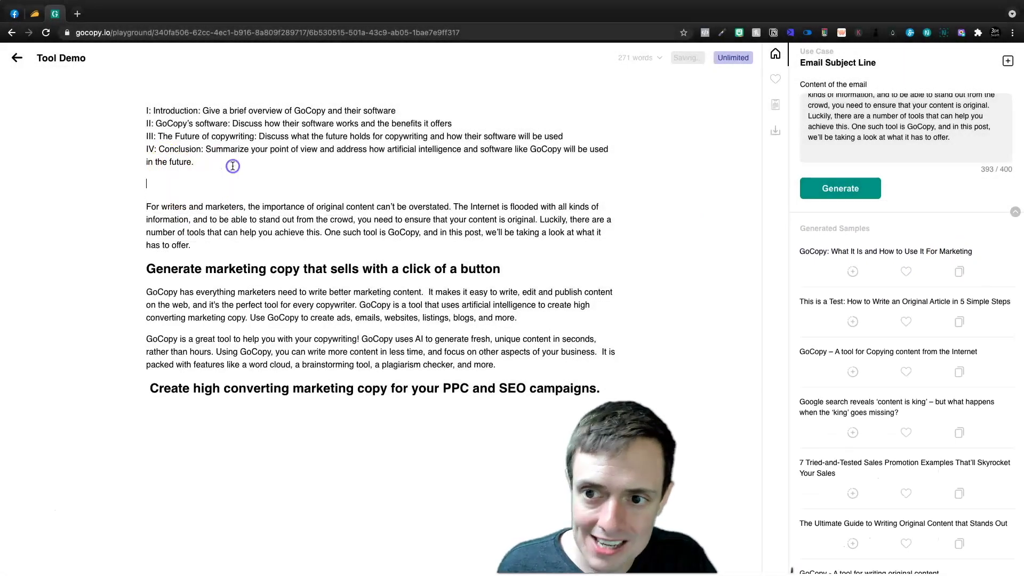
pyautogui.press('Return')
pyautogui.press('super+v')
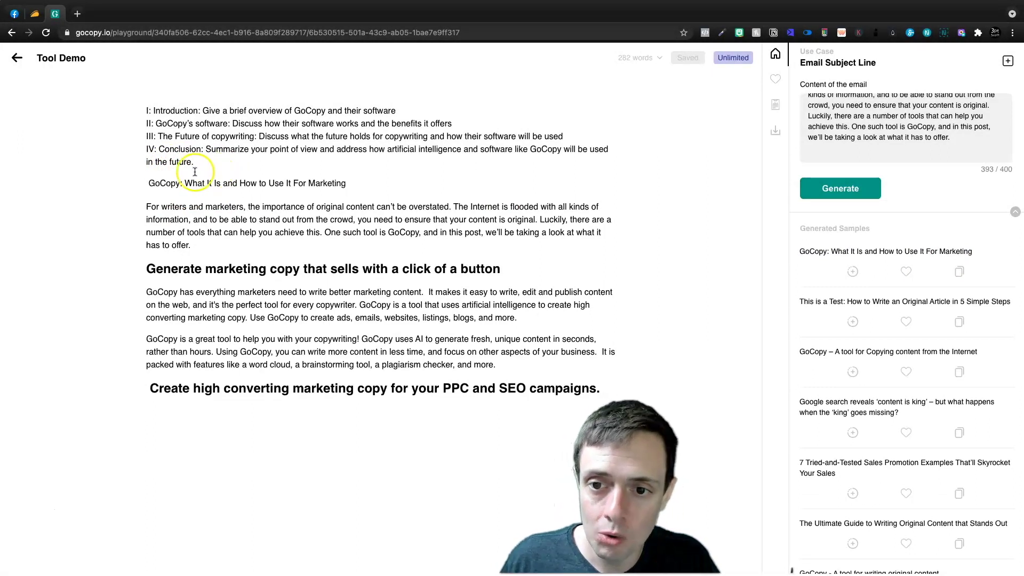
pyautogui.tripleClick(196, 183)
pyautogui.click(215, 199)
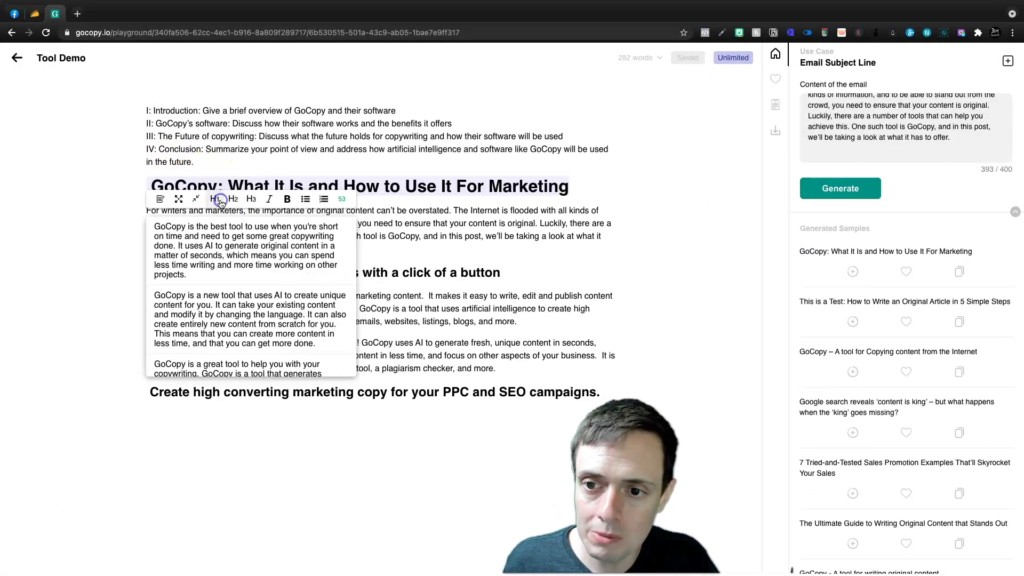
pyautogui.click(435, 236)
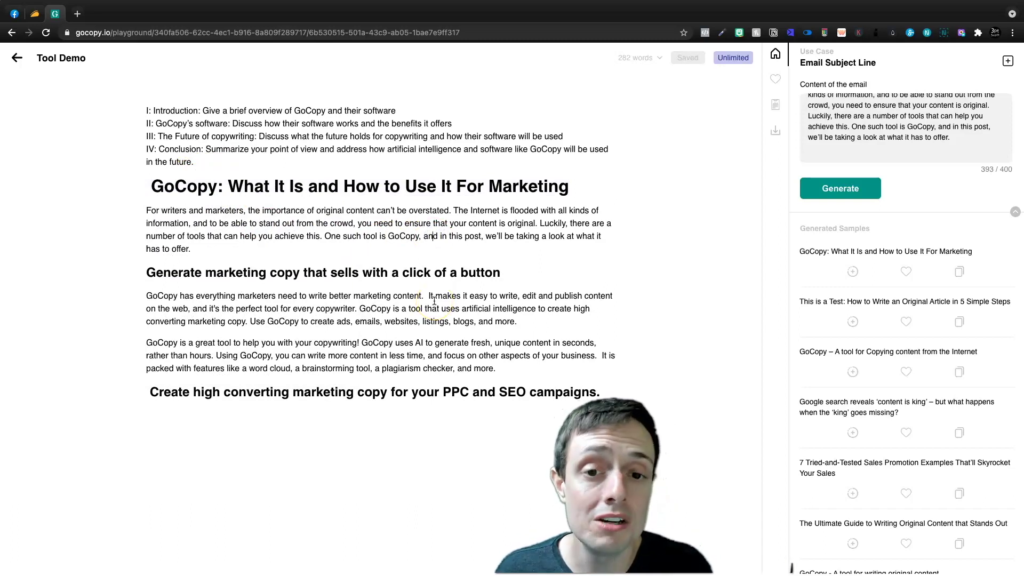
pyautogui.click(646, 146)
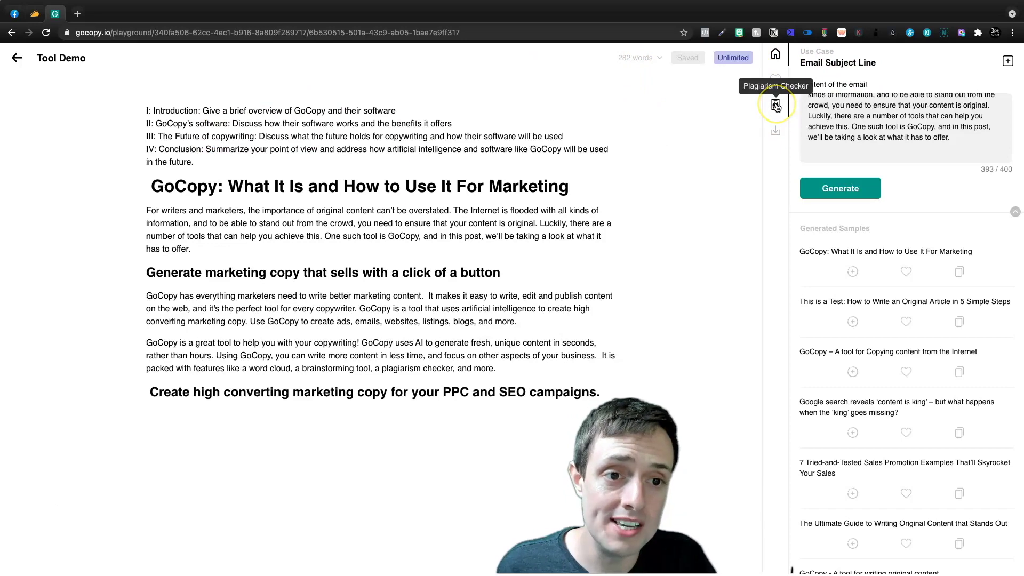
# - Run the Plagiarism Scanner on the 282-word draft, getting 0% overall similarity
pyautogui.click(628, 392)
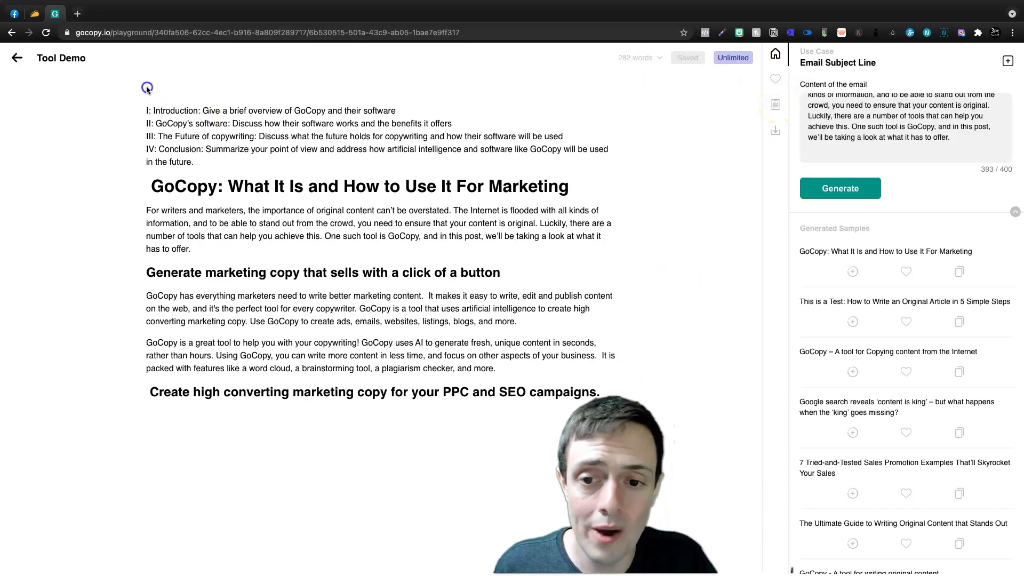
pyautogui.click(774, 106)
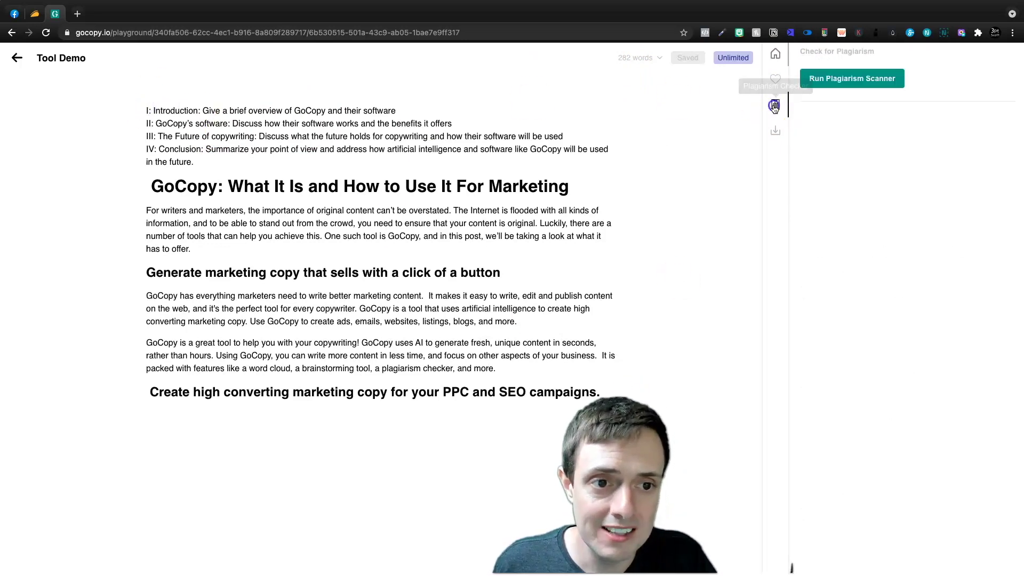
pyautogui.click(880, 81)
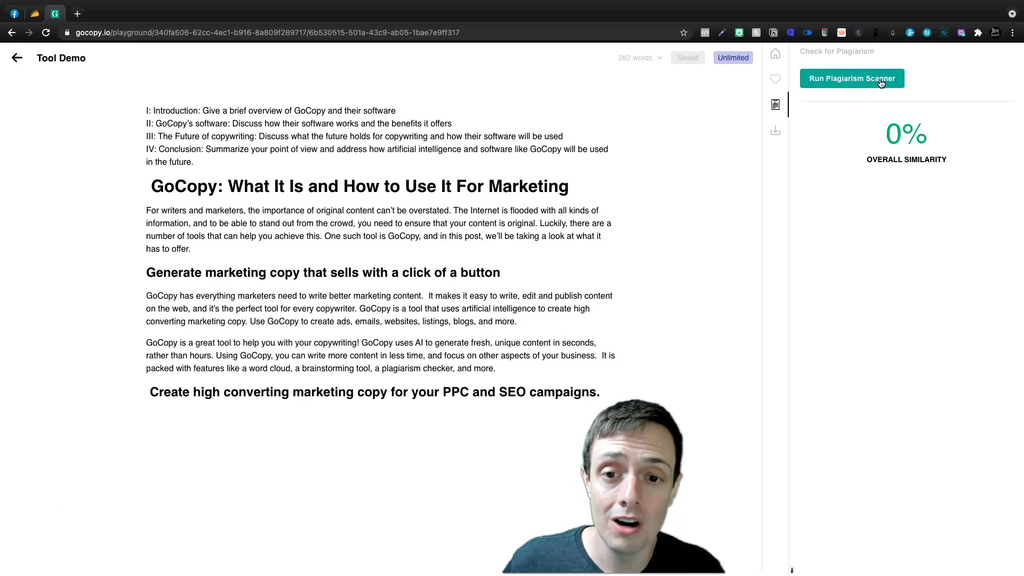
pyautogui.click(882, 82)
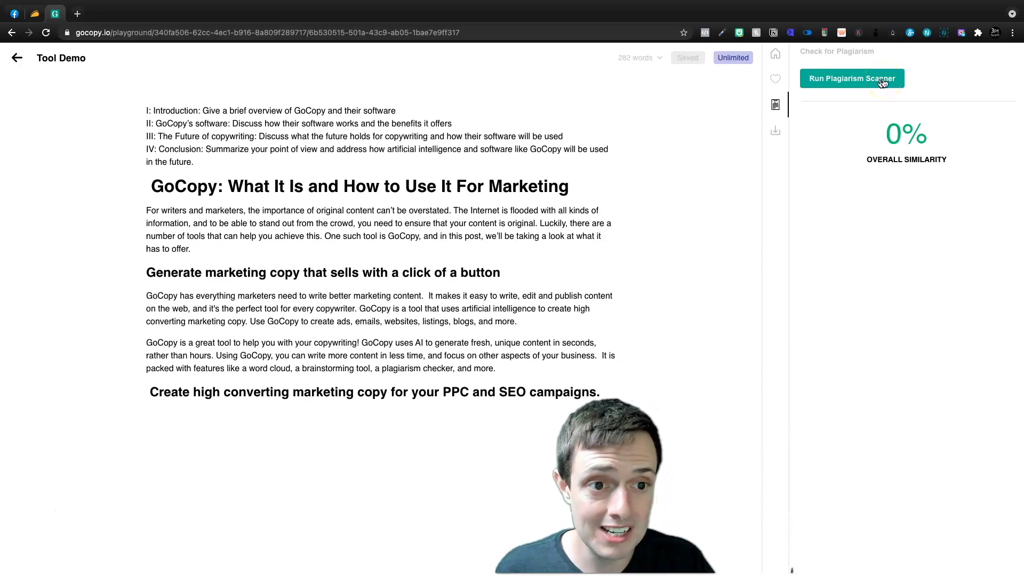
pyautogui.click(918, 92)
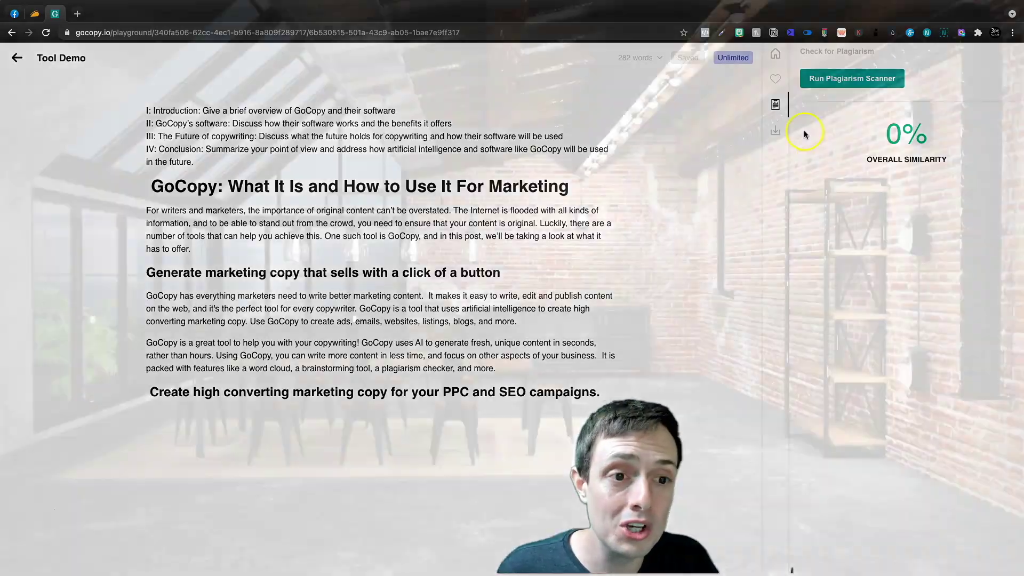